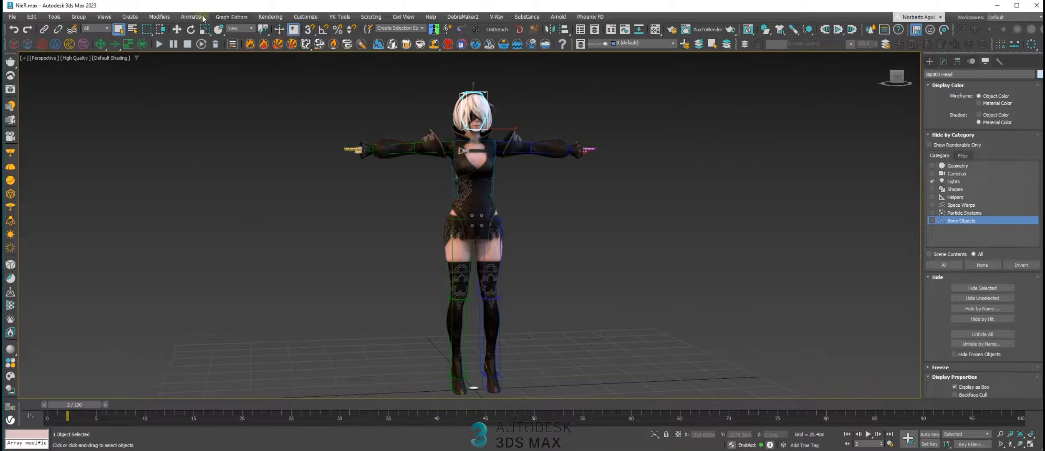
click(232, 16)
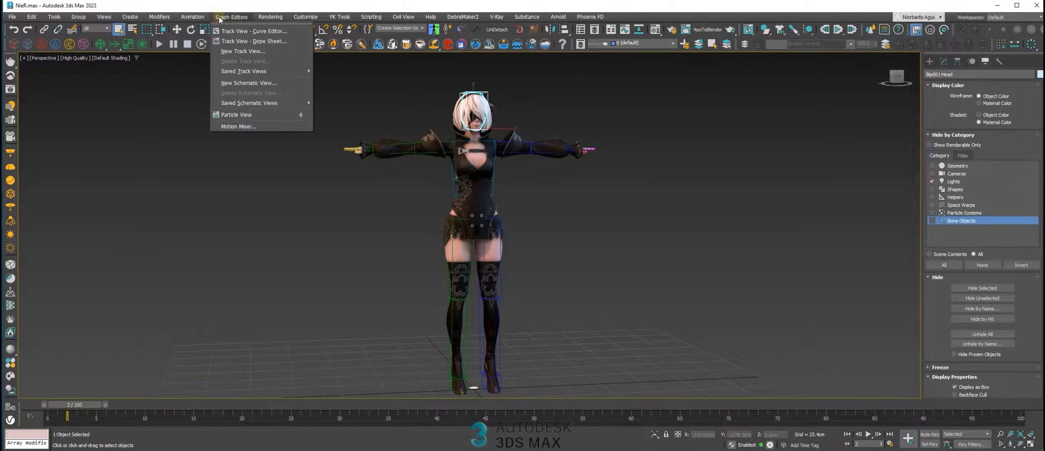
click(250, 127)
drag(483, 80, 460, 79)
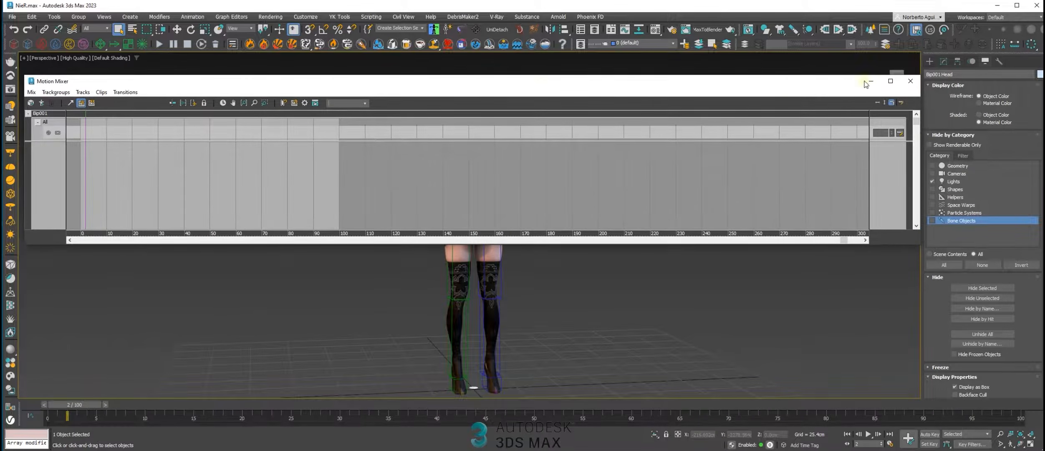
click(916, 76)
Open the Motion Mixer from the selected biped's motion settings and make its window slightly taller
click(971, 62)
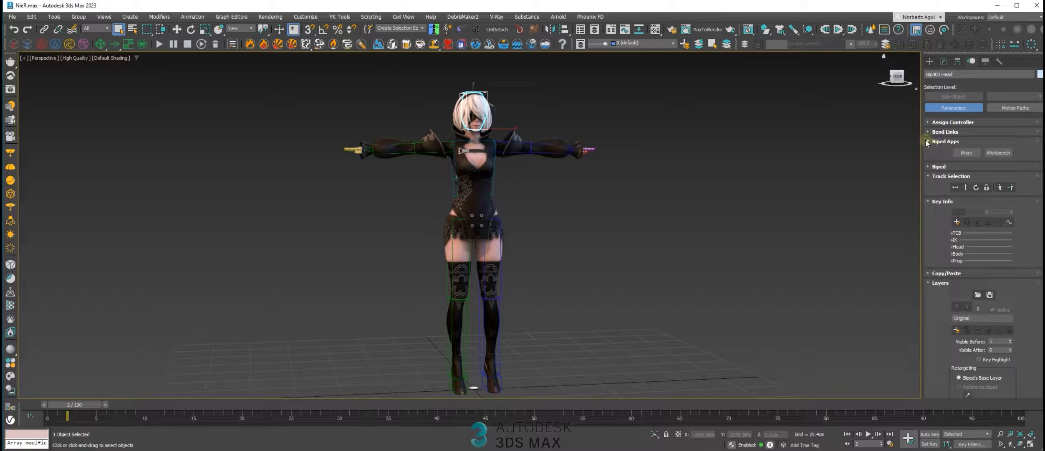
click(966, 153)
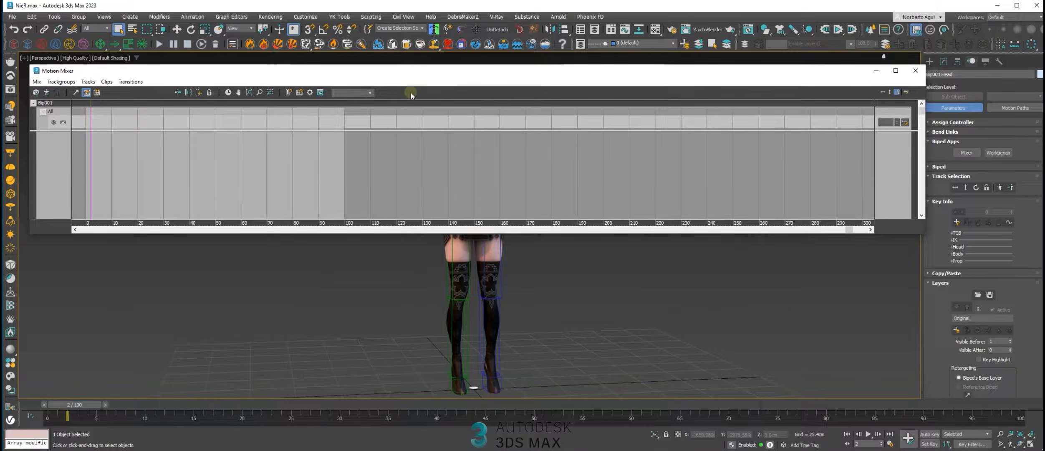
drag(226, 234, 228, 253)
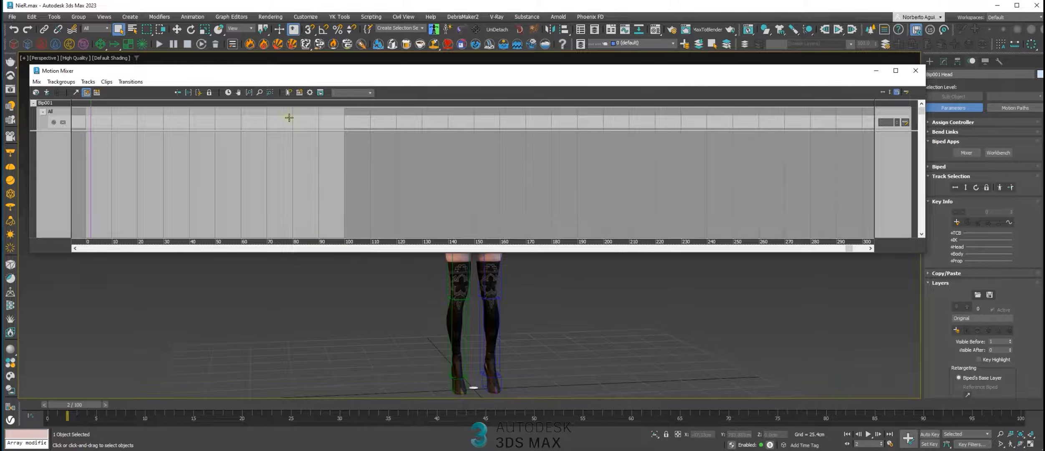
drag(310, 72, 316, 74)
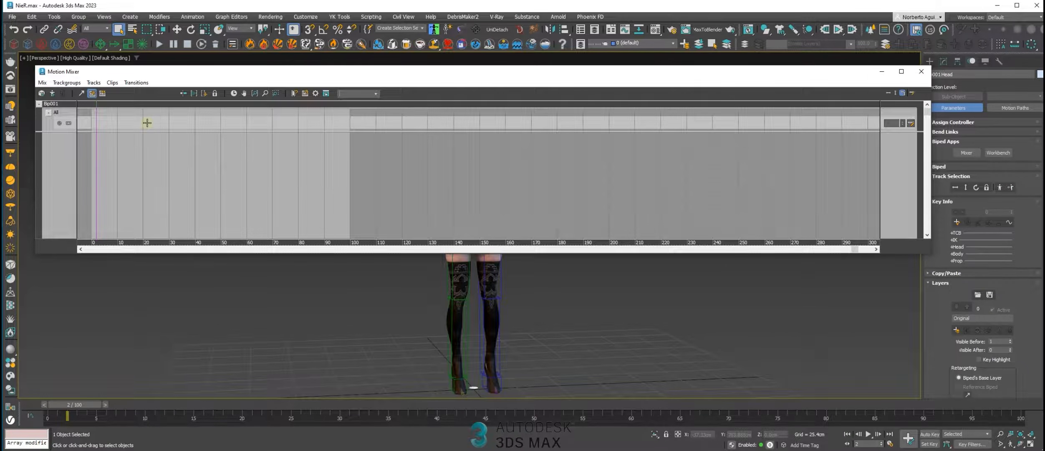
drag(167, 75, 162, 76)
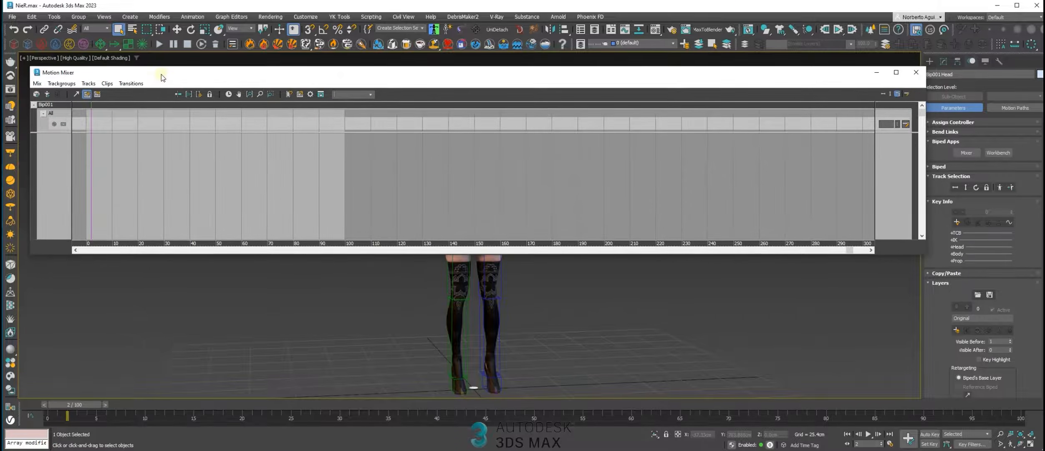
click(112, 125)
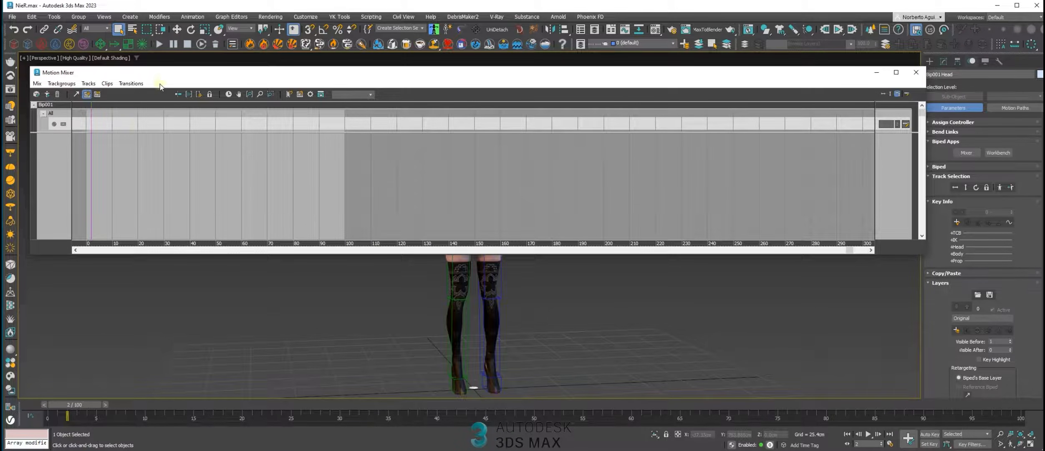
drag(169, 75, 166, 78)
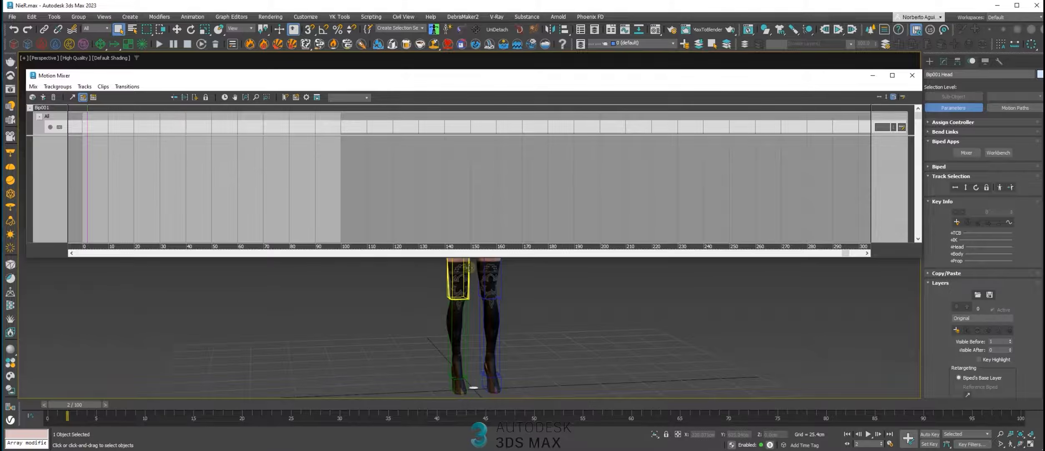
Shrink the Motion Mixer window's width and arrange it beside the character so both are fully visible
middle_drag(471, 297, 466, 335)
scroll(465, 336, down, 4)
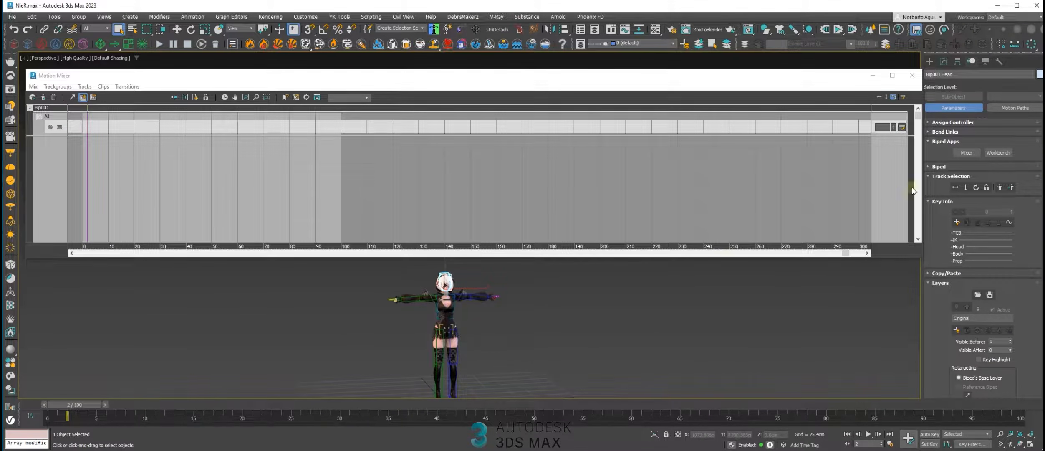
drag(922, 183, 678, 174)
drag(411, 75, 427, 65)
scroll(482, 293, up, 4)
middle_drag(481, 310, 821, 235)
scroll(772, 200, down, 4)
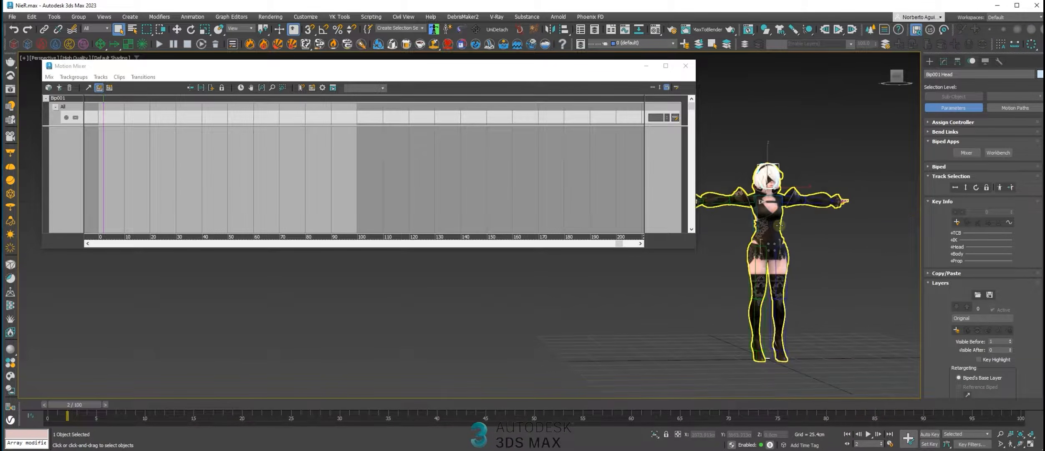
drag(698, 144, 457, 140)
drag(324, 69, 343, 85)
drag(228, 268, 229, 297)
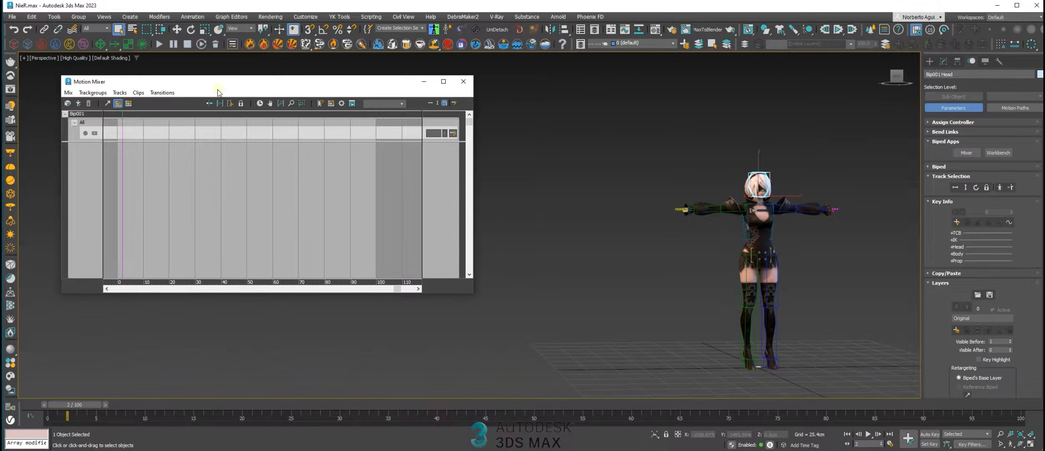
drag(184, 83, 184, 103)
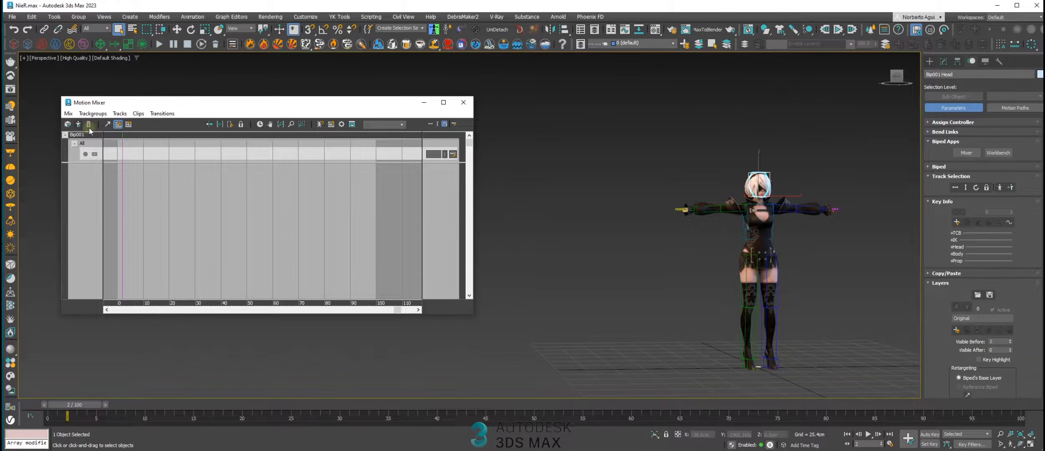
drag(184, 104, 178, 95)
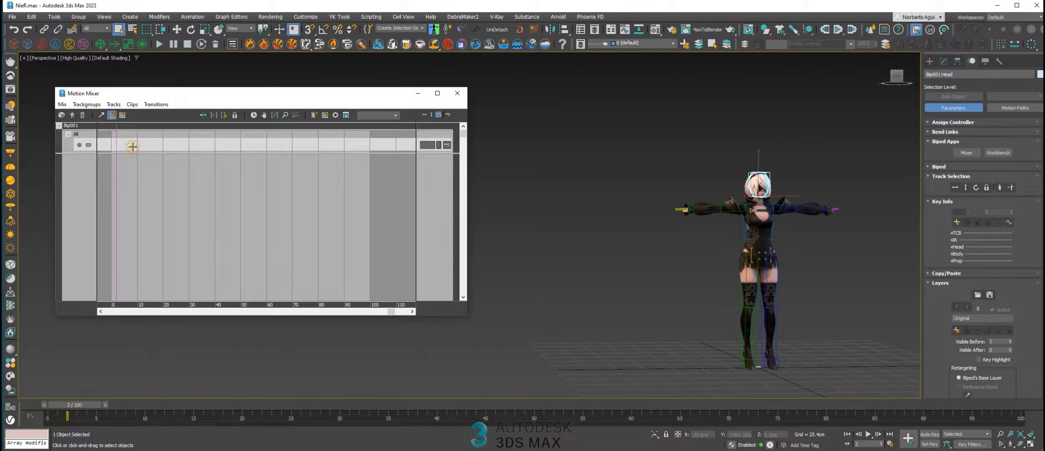
Delete the All track from the Bip001 mix in the Motion Mixer
right_click(140, 144)
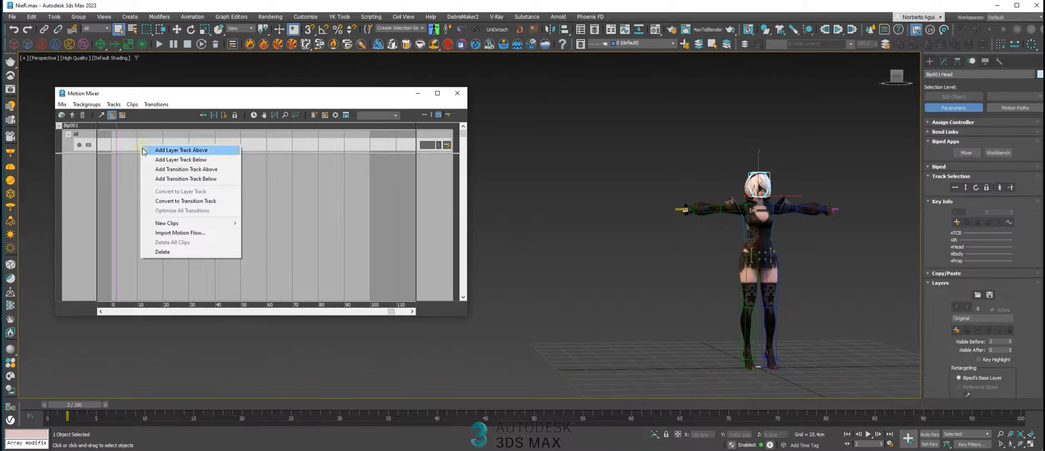
click(129, 145)
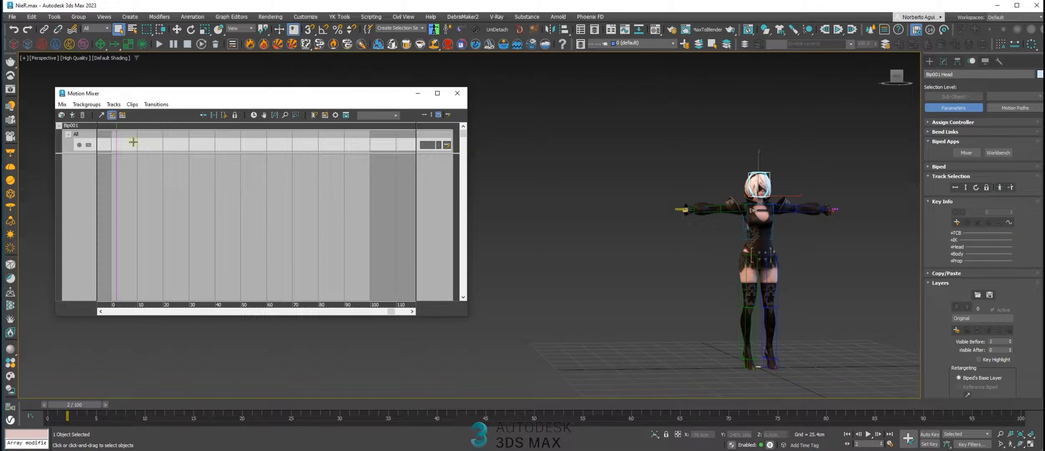
key(Delete)
click(176, 153)
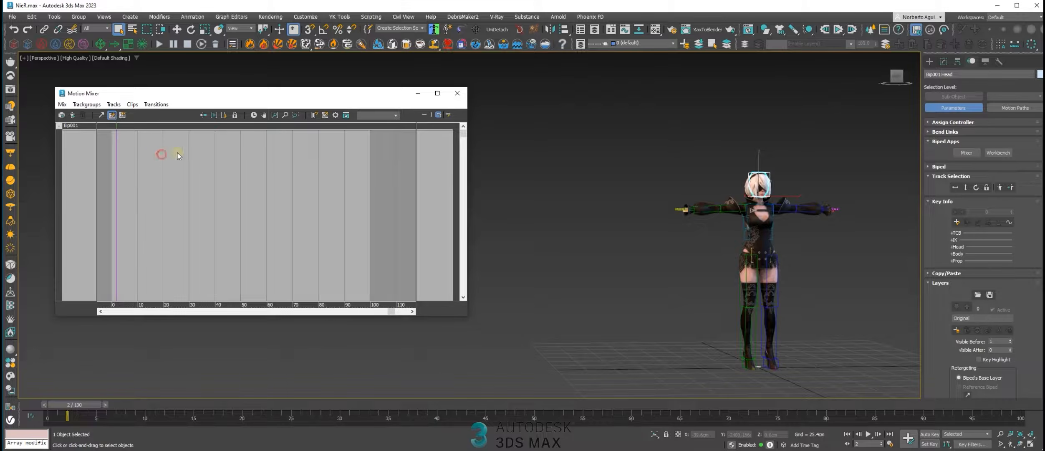
drag(214, 94, 232, 87)
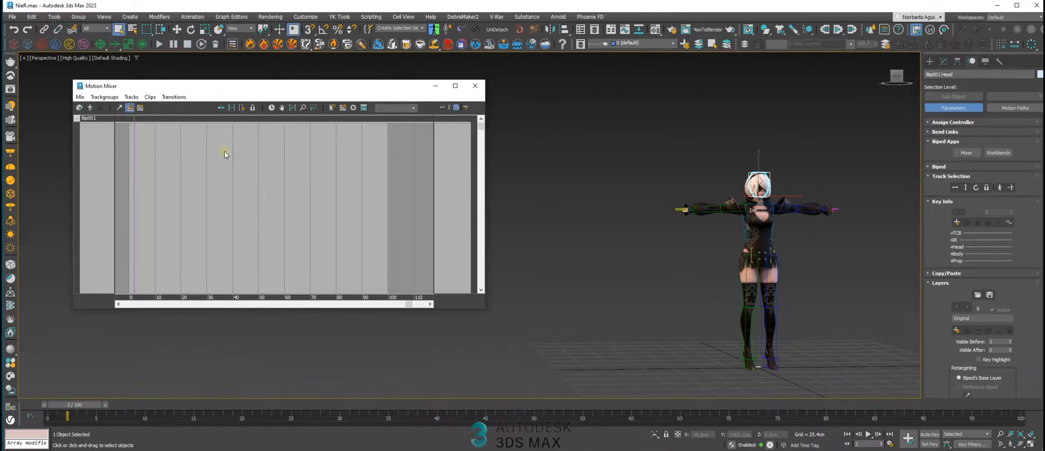
Add a new trackgroup to Bip001 in the Motion Mixer
click(186, 110)
click(85, 118)
right_click(98, 118)
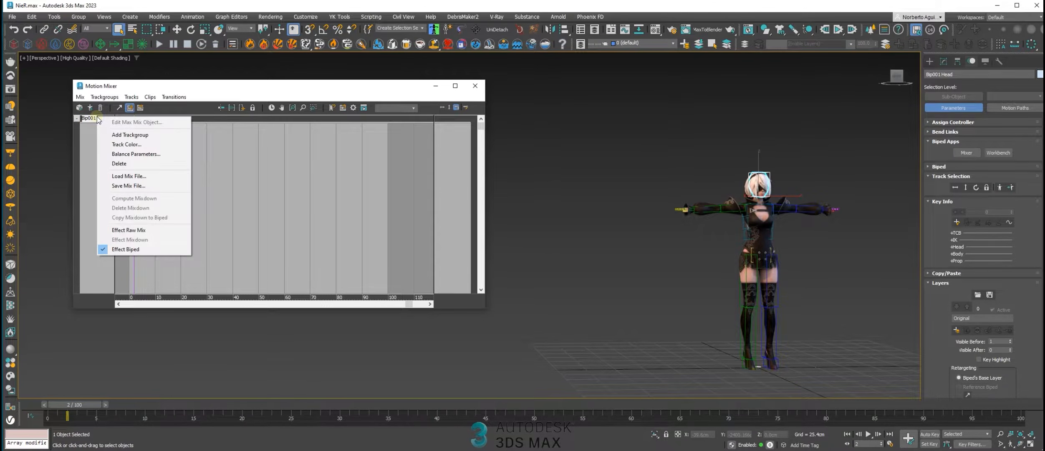
click(130, 134)
click(198, 144)
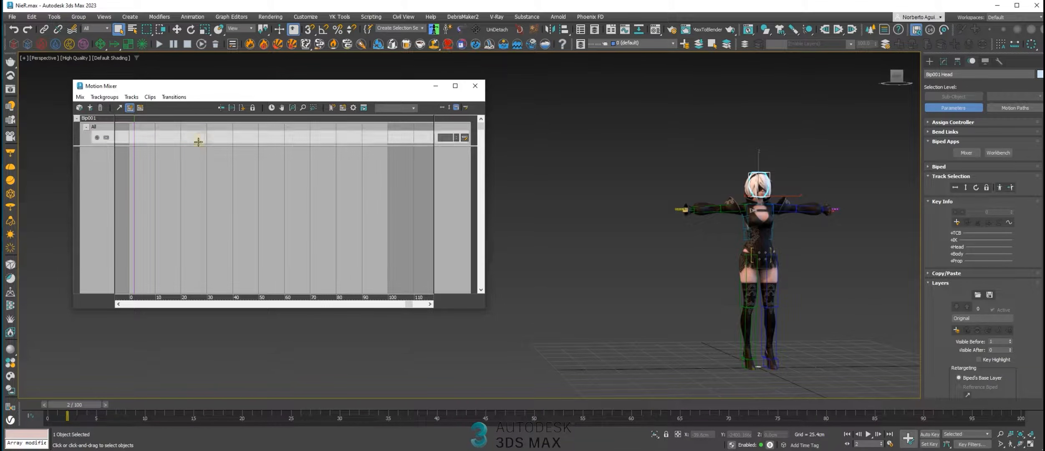
click(239, 174)
click(210, 133)
click(246, 169)
Delete the newly added Bip001 track and add a trackgroup to the biped again
click(177, 138)
key(Delete)
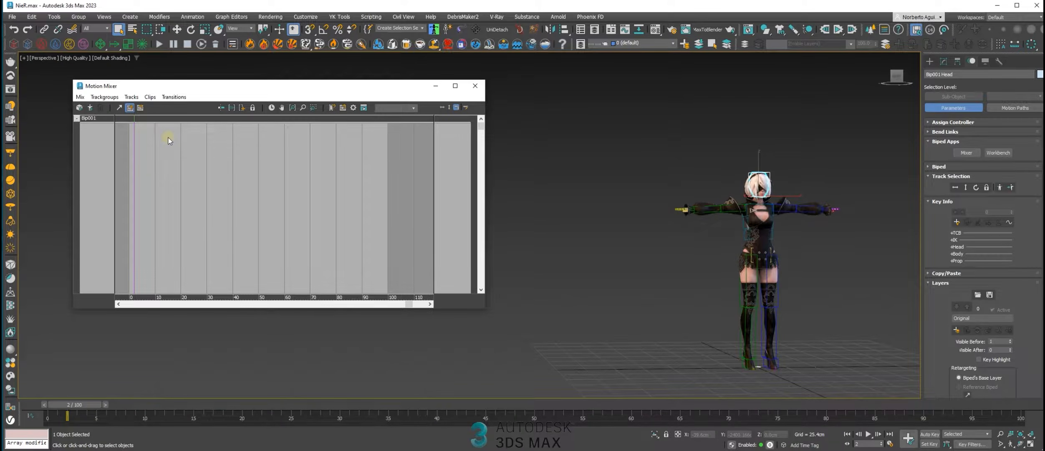
click(83, 118)
right_click(85, 119)
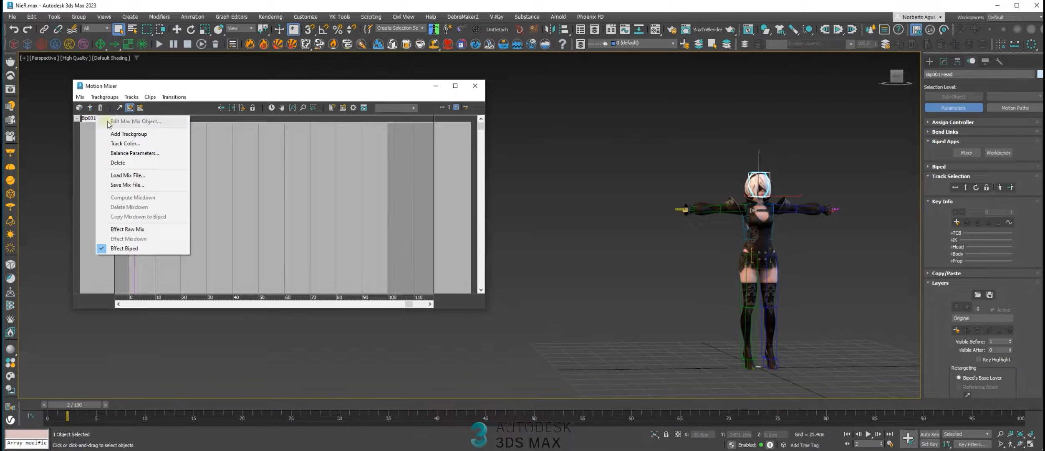
click(139, 134)
click(191, 139)
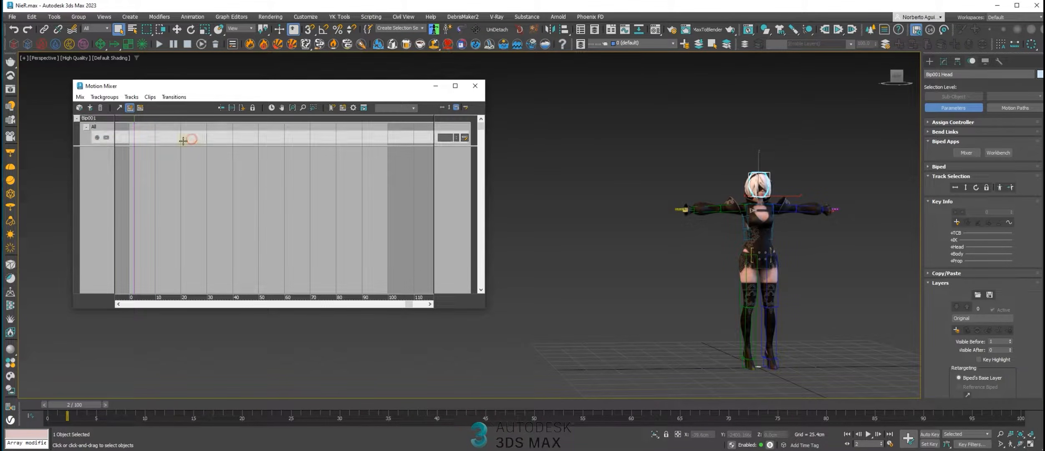
drag(198, 91, 200, 92)
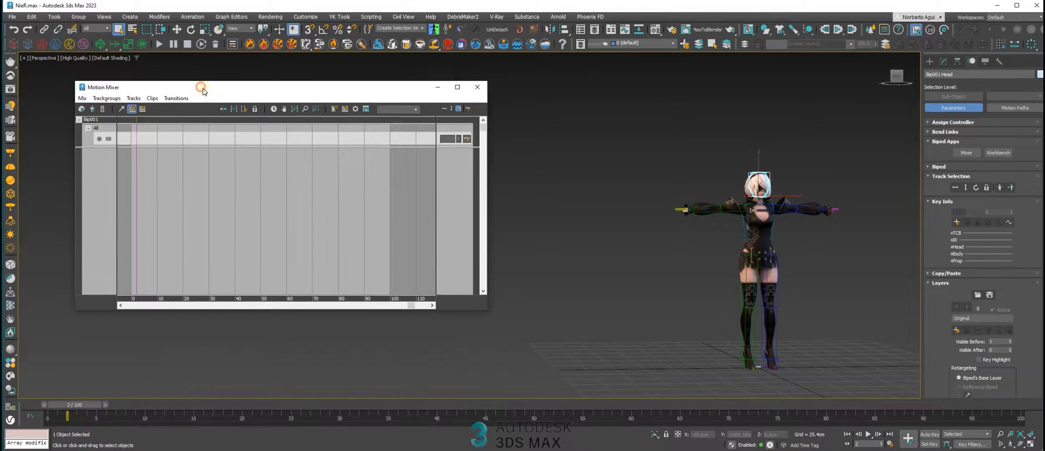
Load iddle1.bip from file as a new clip on the Bip001 All track
right_click(175, 139)
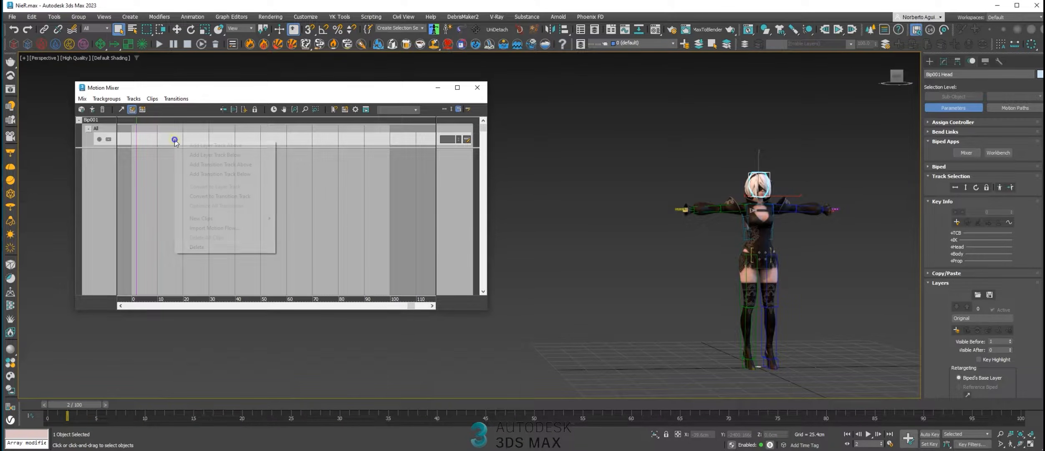
mouse_move(207, 219)
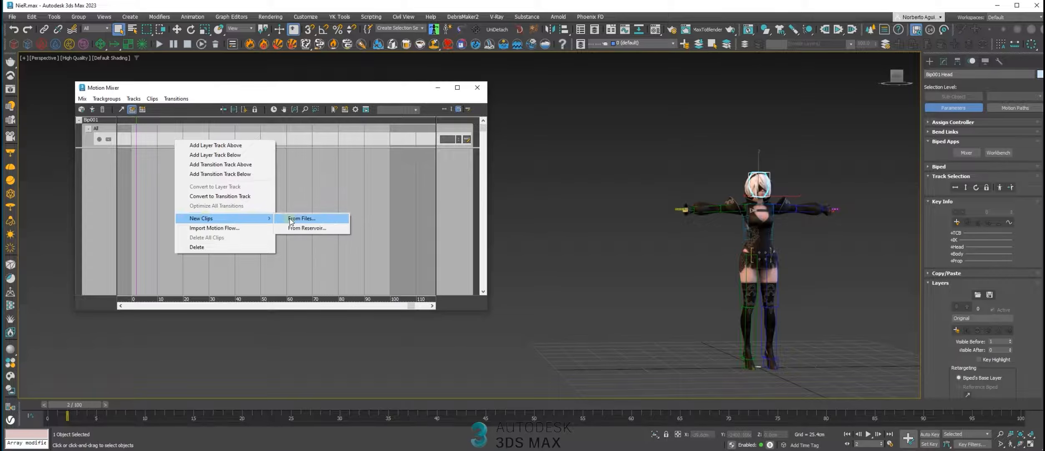
click(165, 136)
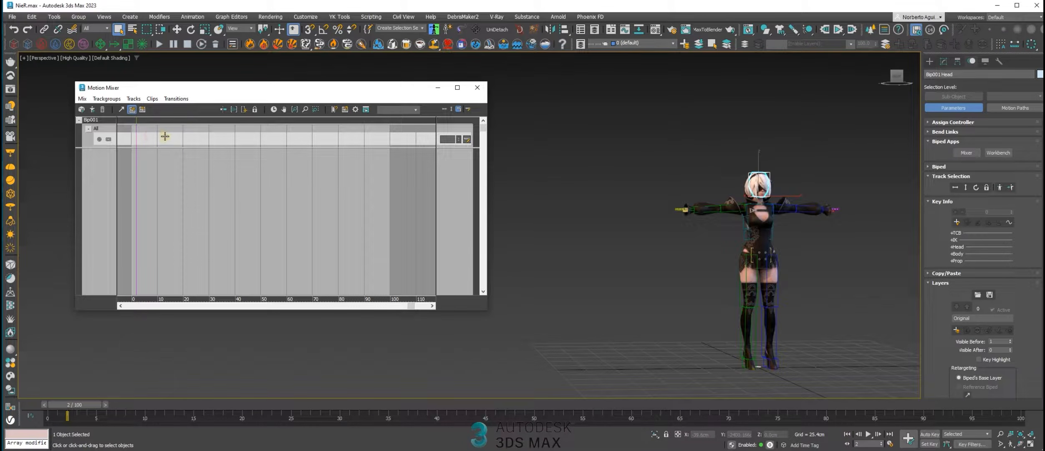
right_click(166, 137)
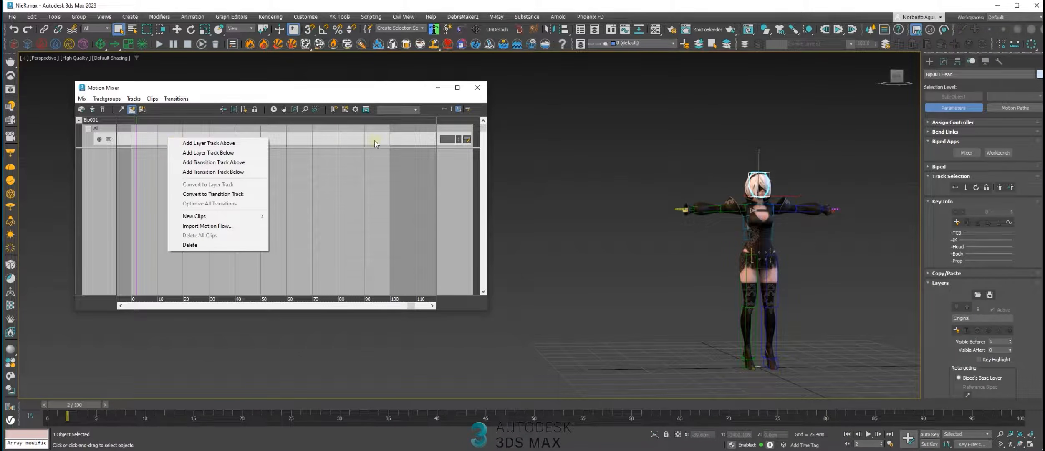
mouse_move(220, 217)
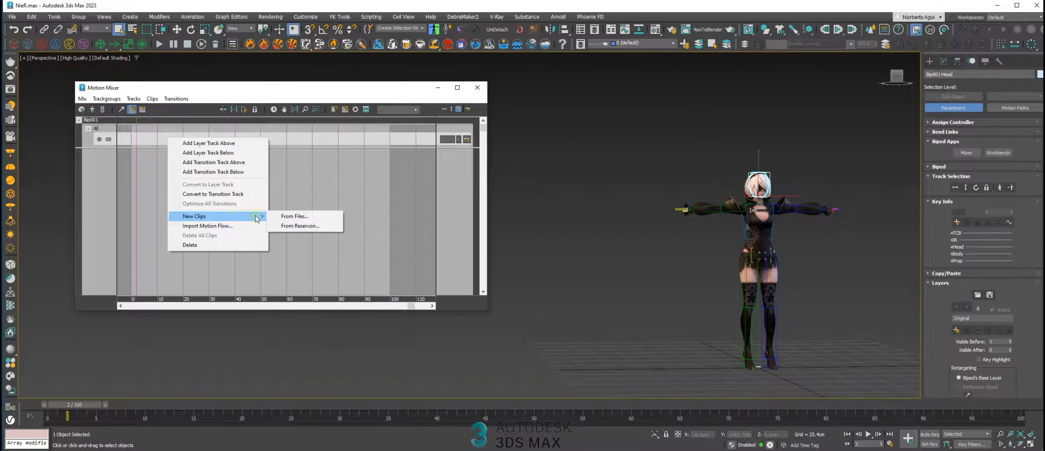
click(298, 217)
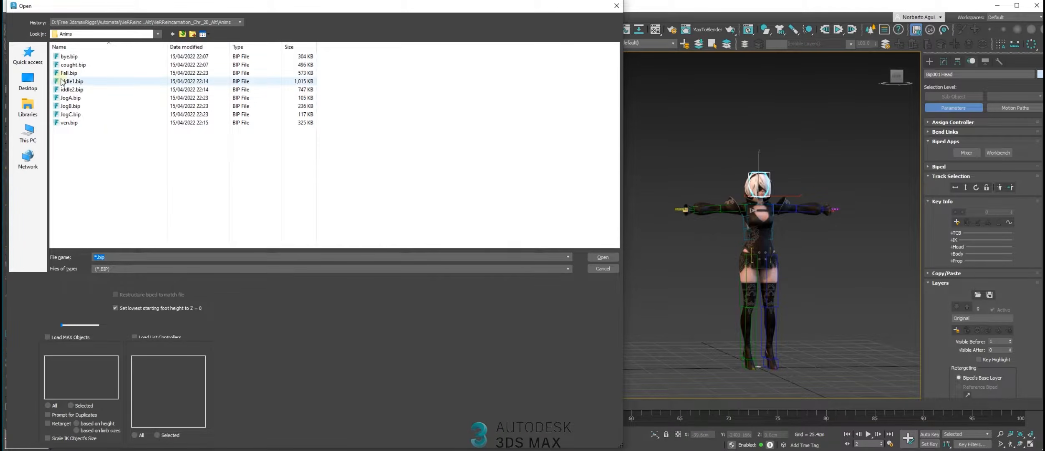
click(77, 82)
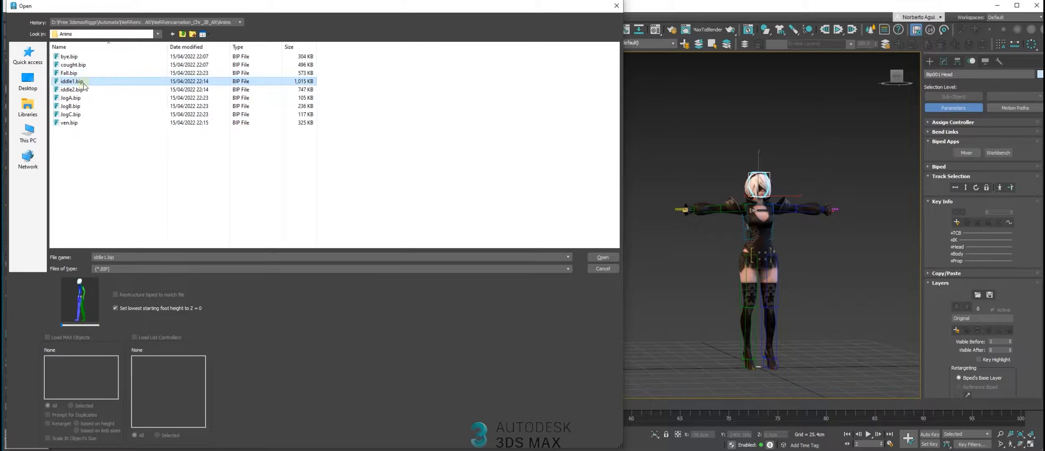
double_click(78, 82)
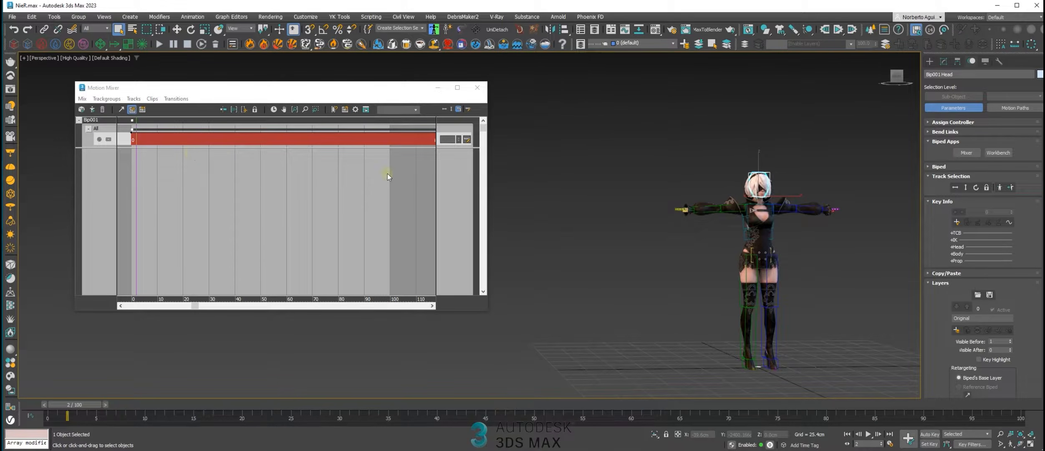
Load bye.bip and ven.bip together from files as new clips on the Bip001 All track
drag(489, 187, 623, 187)
scroll(396, 151, down, 5)
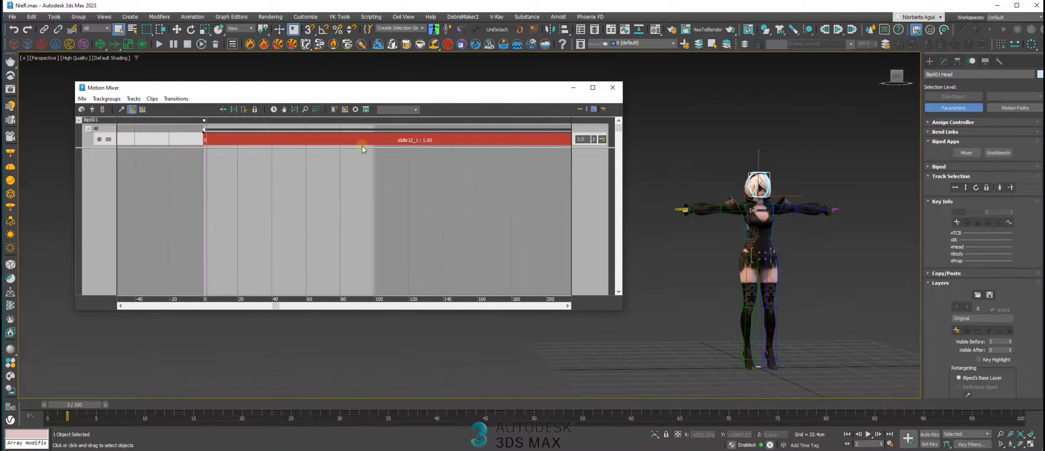
right_click(262, 142)
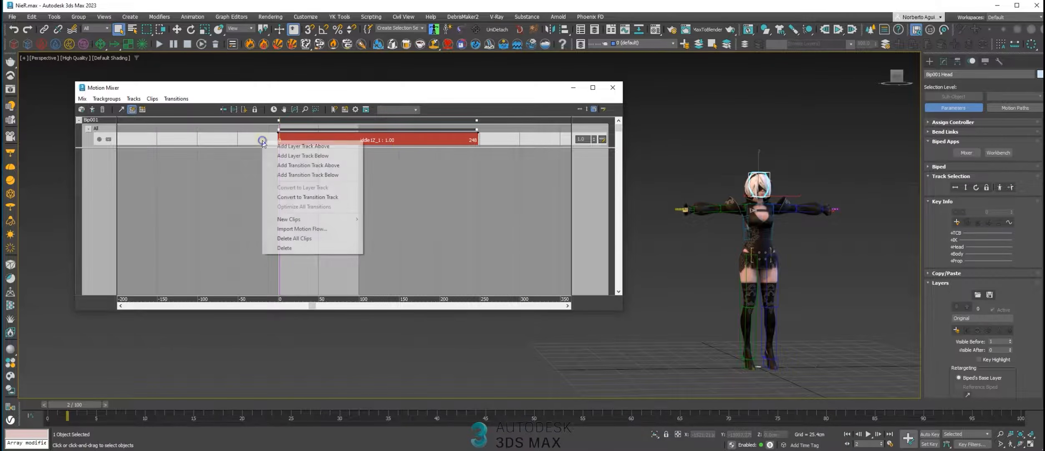
mouse_move(300, 220)
click(387, 219)
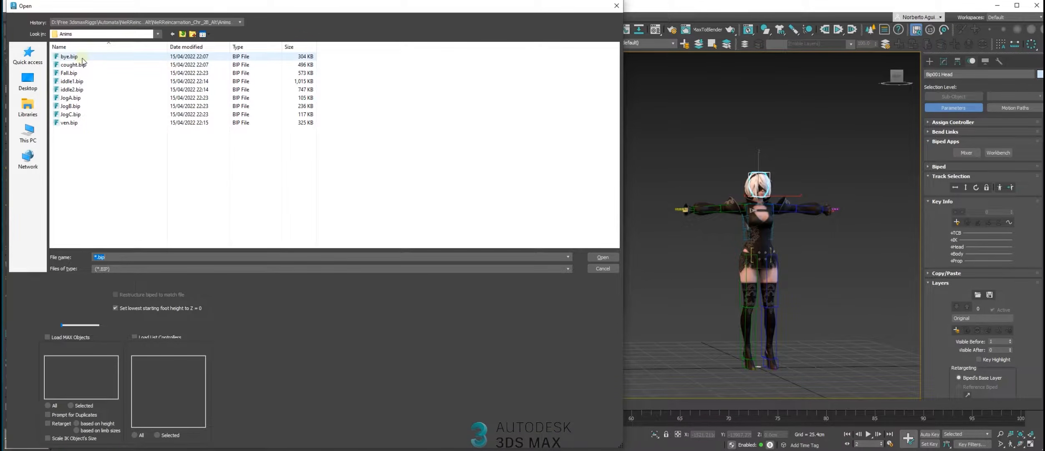
click(82, 57)
ctrl+click(75, 123)
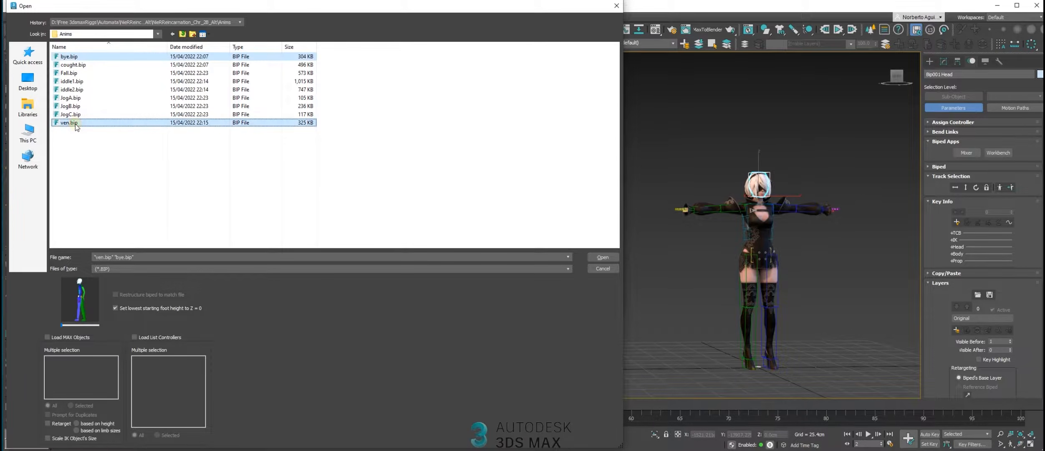
key(Return)
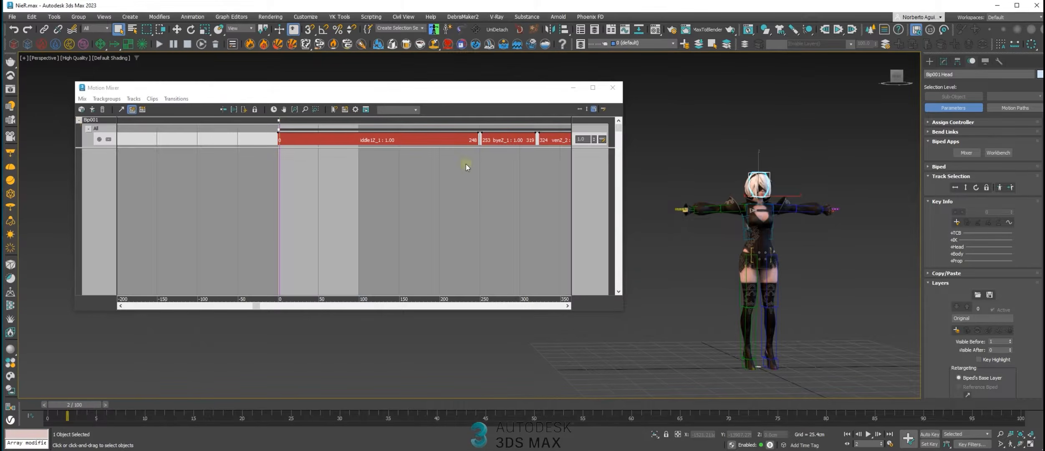
Move the mixer's current time to frame 44 and turn on Mixer Mode for the biped
drag(625, 176, 724, 184)
middle_drag(522, 158, 374, 213)
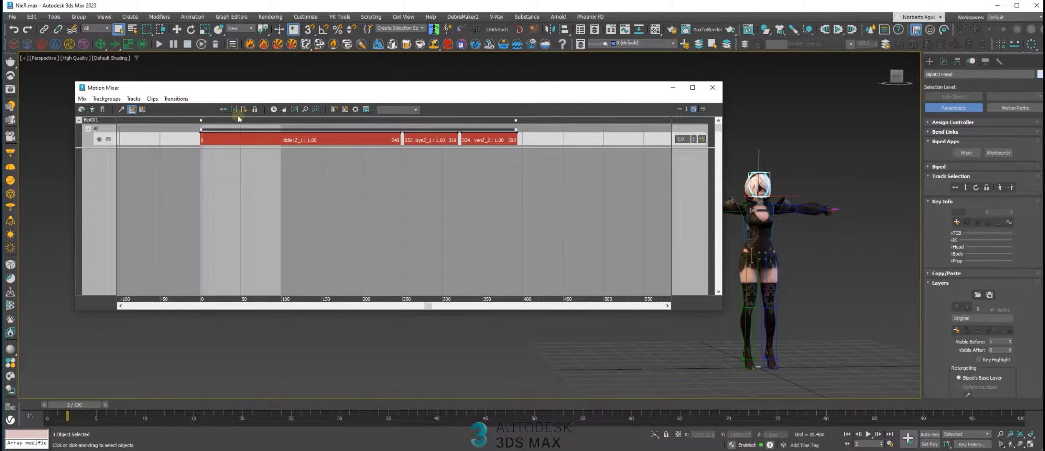
middle_drag(380, 188, 349, 153)
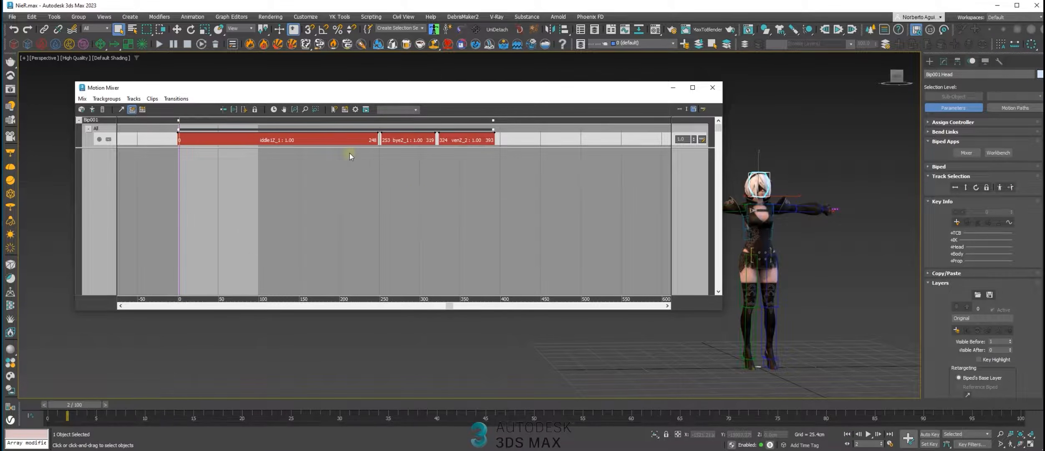
drag(179, 120, 213, 127)
click(967, 152)
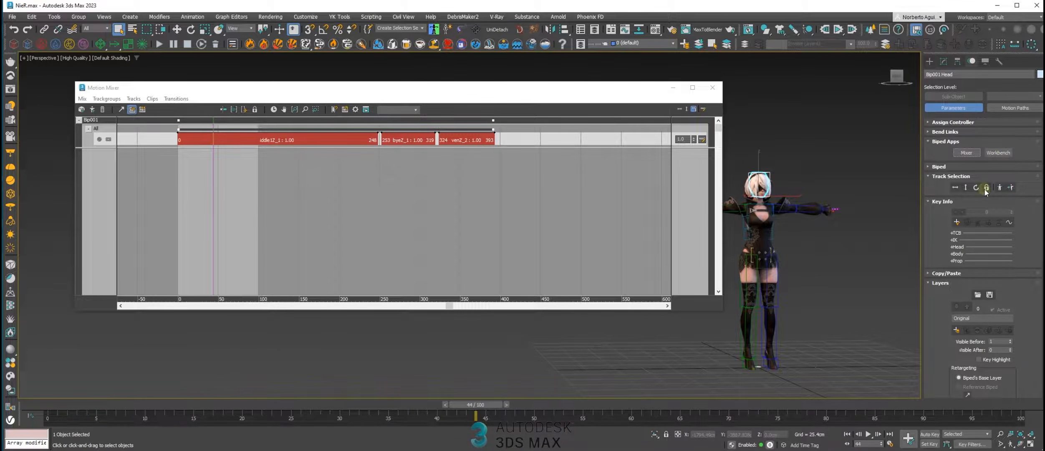
click(939, 166)
click(1007, 177)
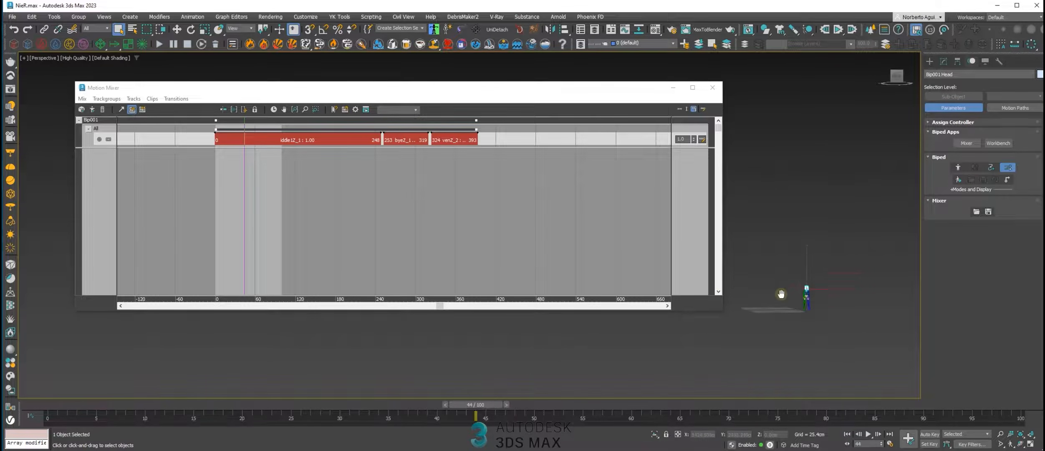
middle_drag(836, 210, 826, 243)
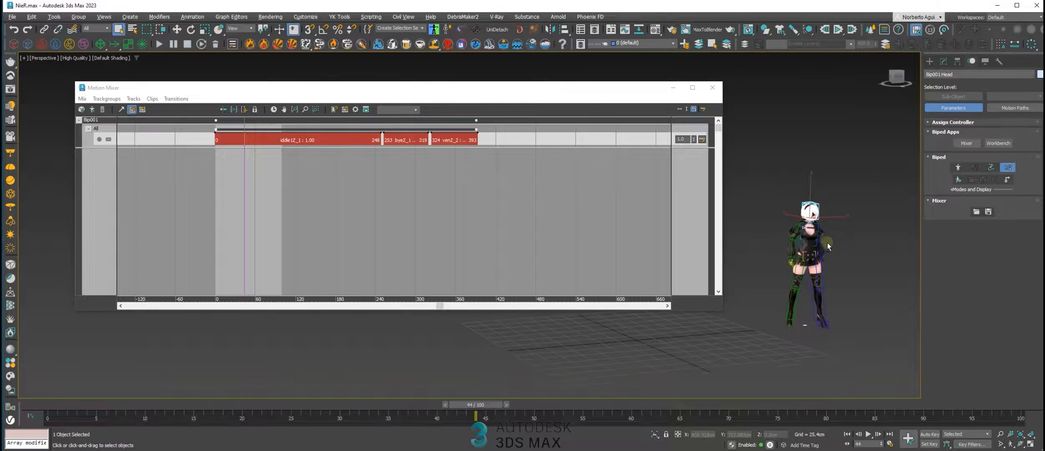
Close the Motion Mixer and reopen it for the biped
click(1009, 168)
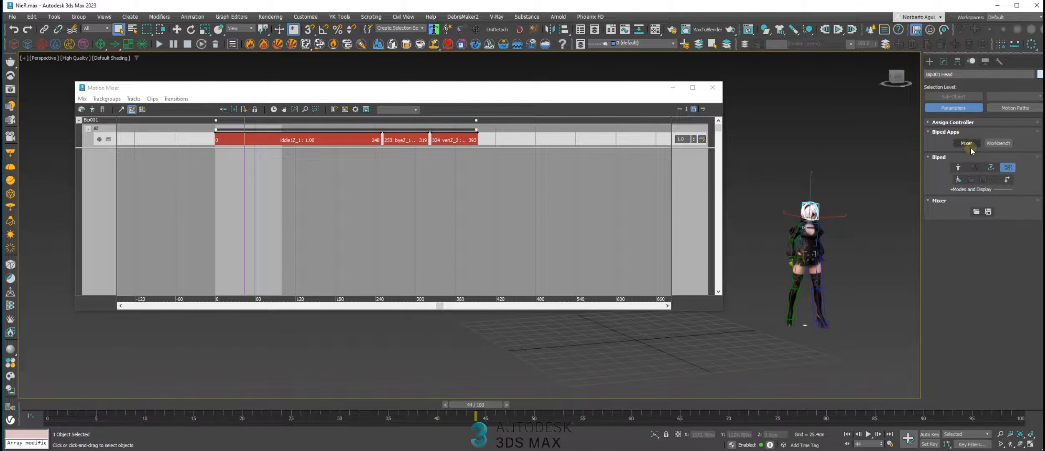
click(708, 88)
click(967, 143)
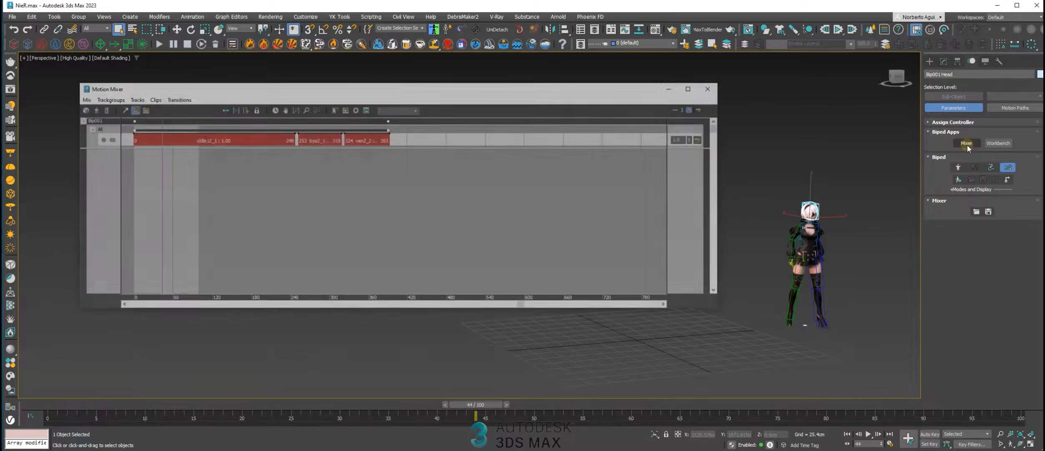
middle_drag(350, 183, 453, 176)
scroll(365, 159, up, 1)
middle_drag(365, 159, 375, 159)
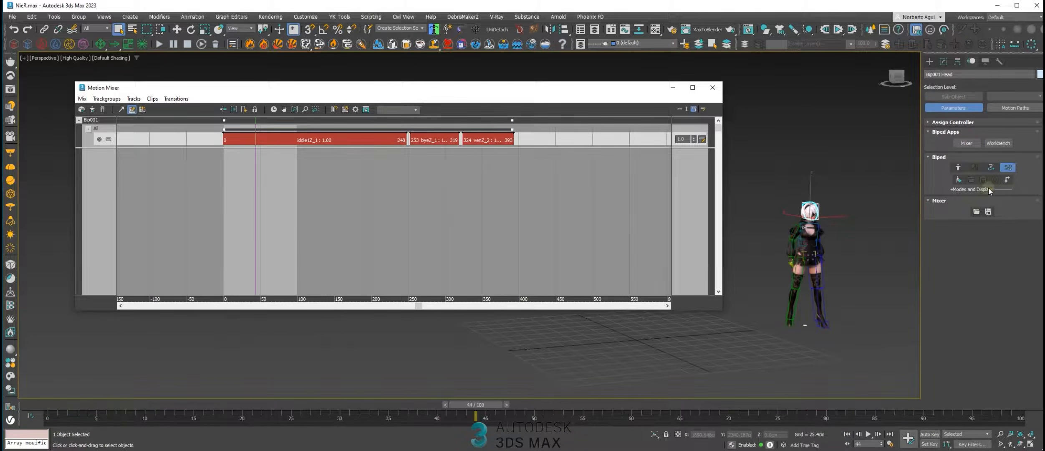
Set the animation range to match the full mix and scrub the timeline to frame 174
click(1009, 168)
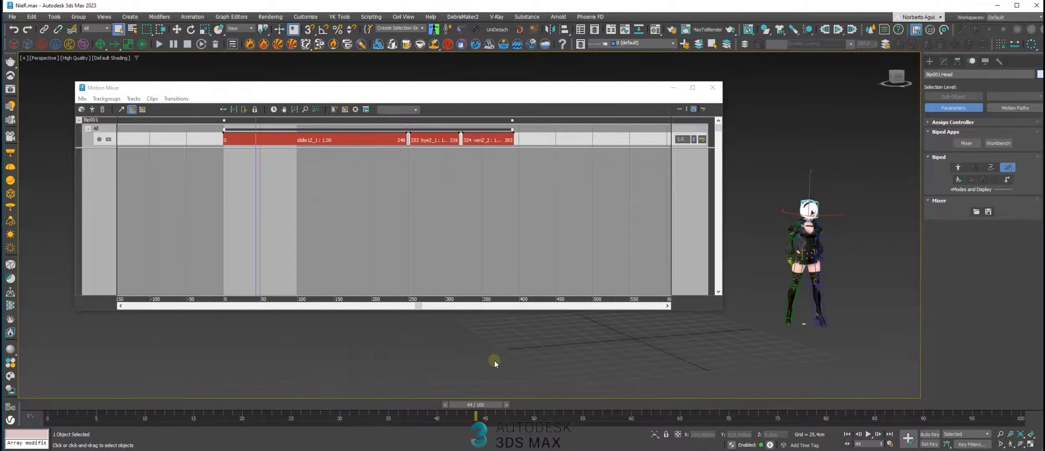
drag(501, 402, 582, 404)
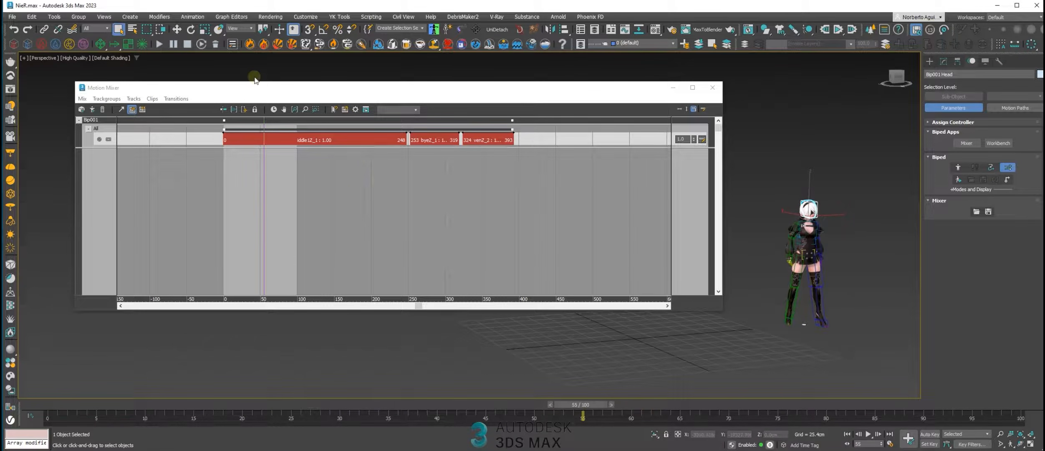
click(274, 109)
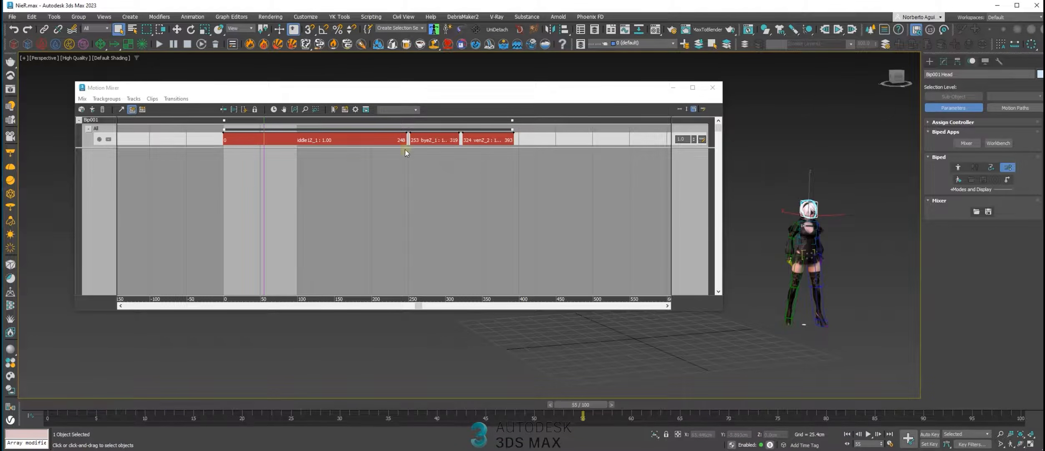
click(274, 111)
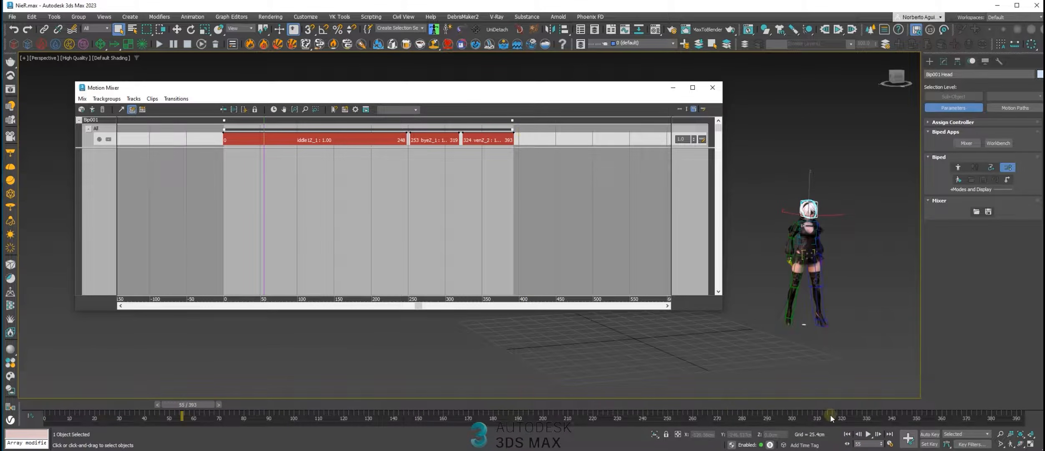
drag(211, 406, 478, 407)
Delete the iddle1 clip and load iddle2.bip from file in its place, starting at frame 0 of the All track
key(Delete)
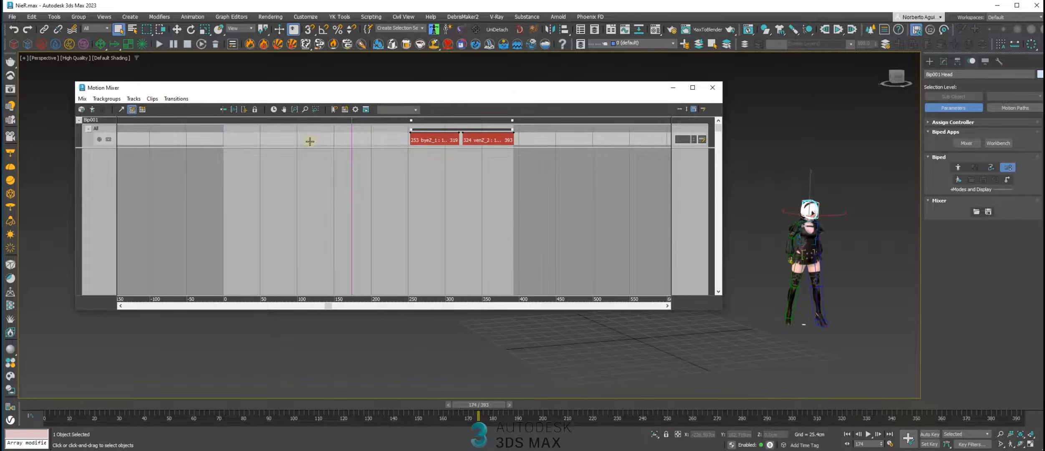
right_click(296, 141)
mouse_move(356, 219)
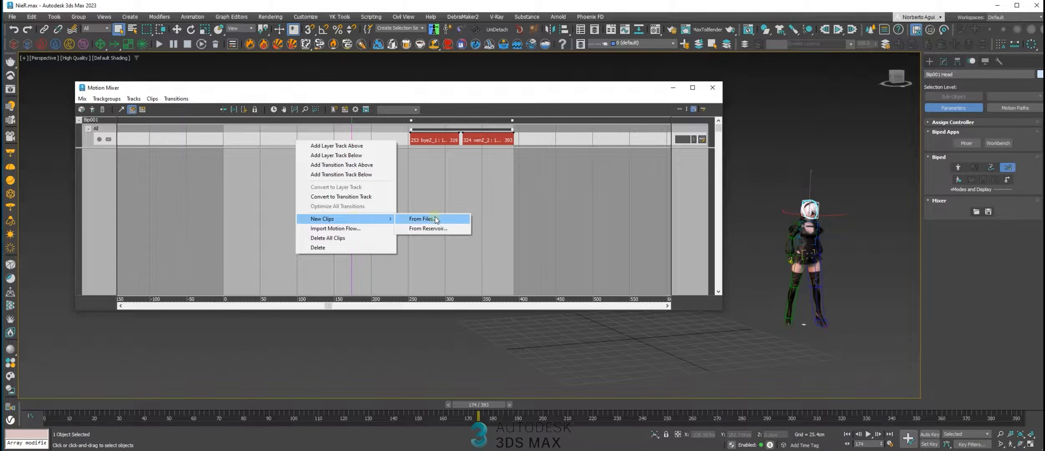
click(422, 218)
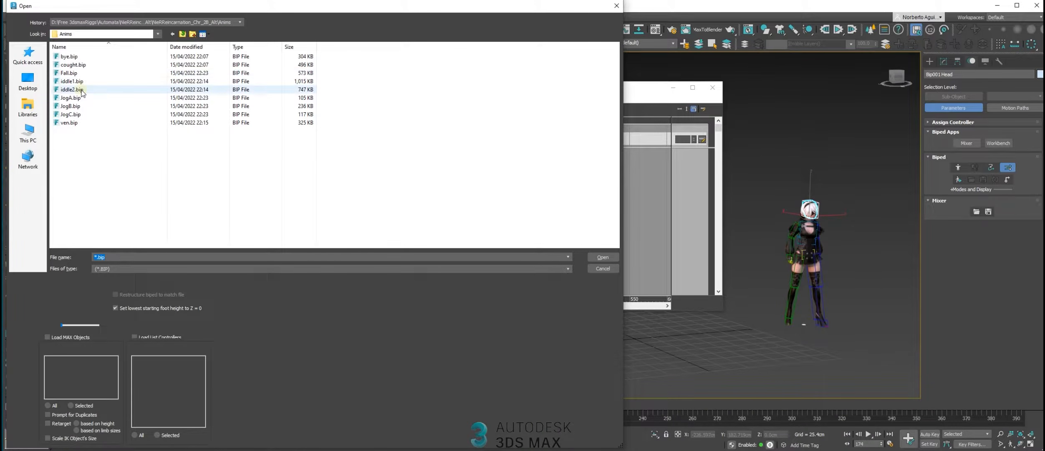
click(82, 90)
double_click(93, 90)
drag(616, 147, 315, 148)
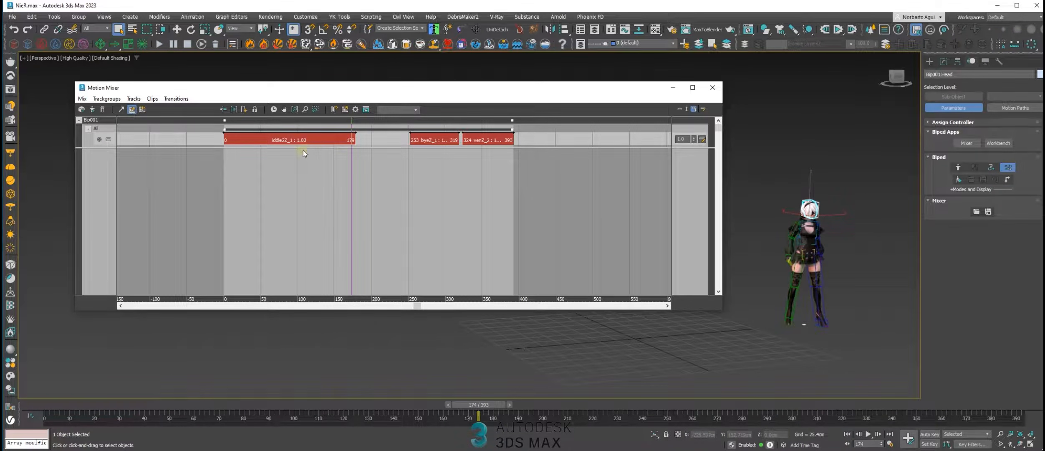
Use Move Clips to close the gaps so the bye and ven clips directly follow the iddle2 clip
click(134, 112)
mouse_move(273, 141)
mouse_down()
mouse_move(312, 140)
mouse_move(272, 141)
mouse_up()
drag(435, 141, 392, 142)
drag(486, 140, 450, 141)
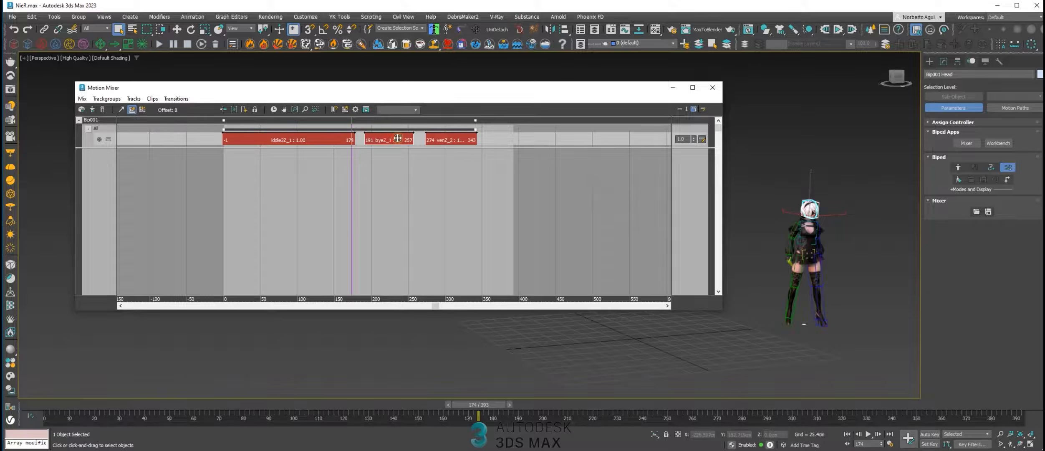
drag(467, 140, 429, 150)
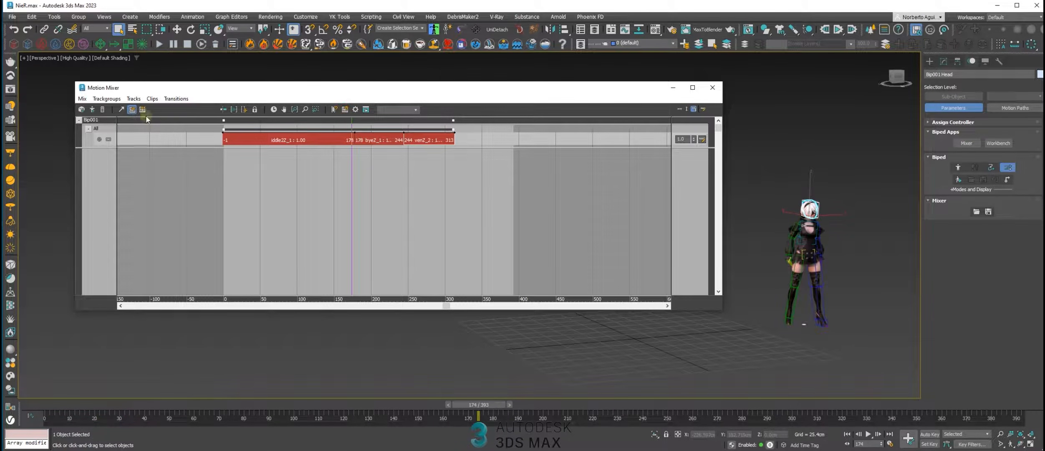
Slide the clips apart with Slide Clips so iddle2, bye and ven start at frames 25, 235 and 386
drag(430, 138, 493, 140)
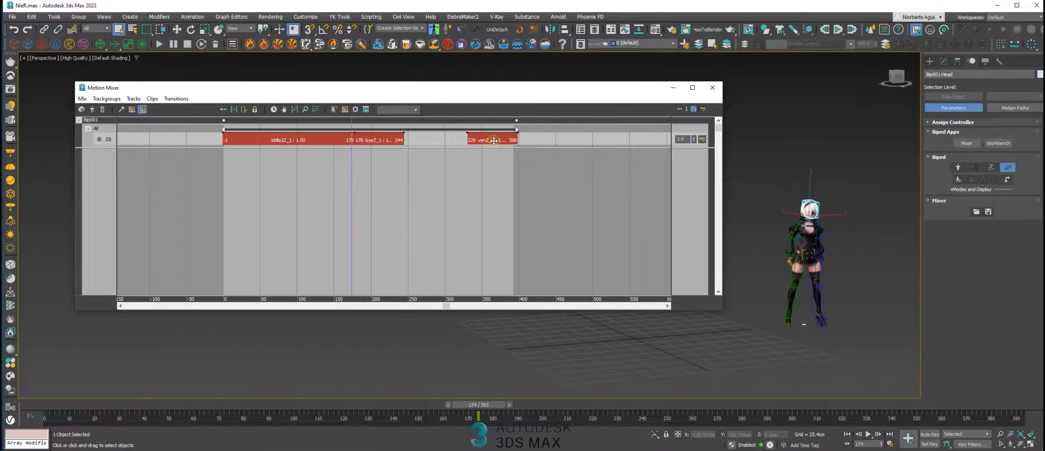
drag(385, 140, 407, 141)
drag(280, 142, 343, 141)
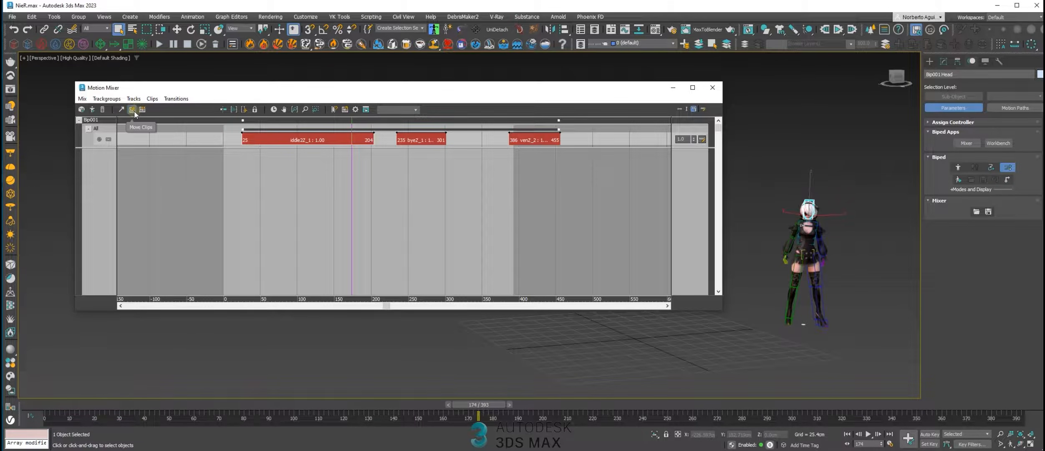
Move the iddle2 clip to frame 0 and bye to frame 236, and stretch the ven clip over frames 356 to 486
drag(274, 136, 270, 141)
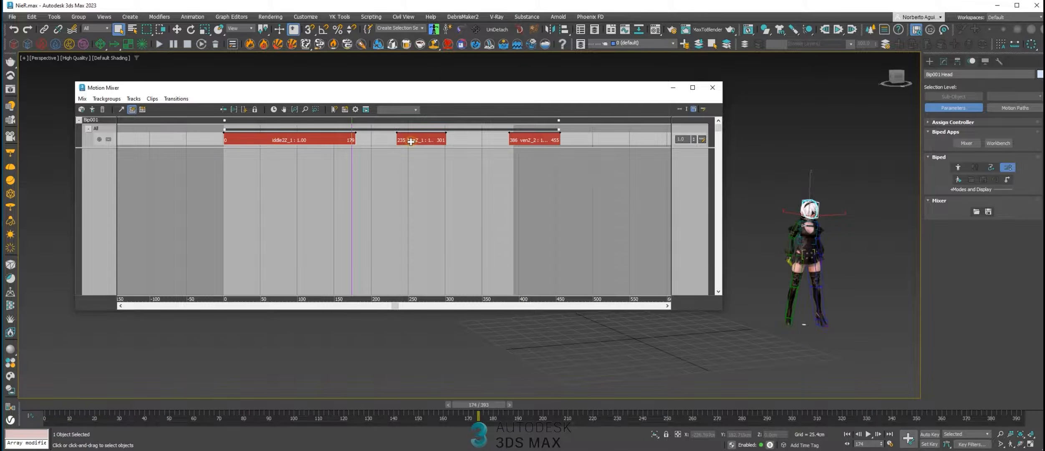
drag(422, 142, 416, 141)
drag(509, 140, 491, 143)
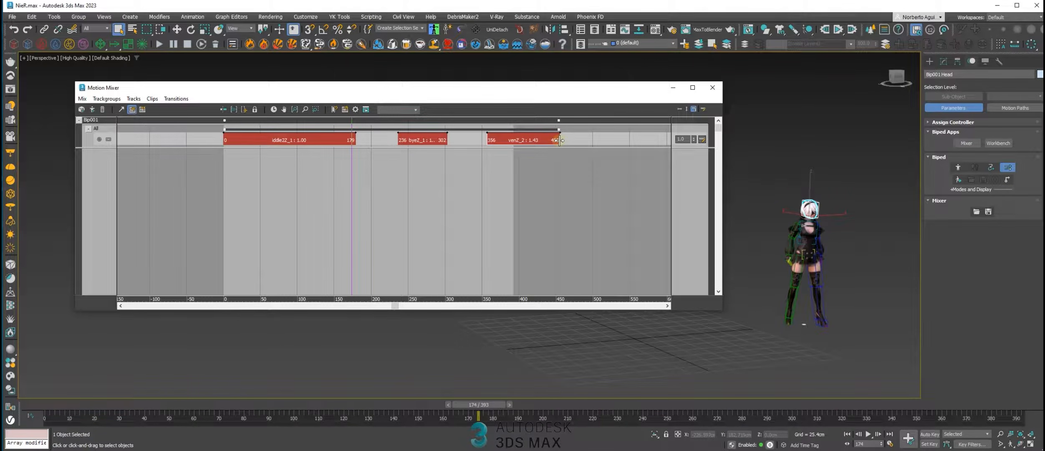
mouse_move(588, 144)
mouse_down()
mouse_move(547, 144)
mouse_move(618, 147)
mouse_move(583, 157)
mouse_up()
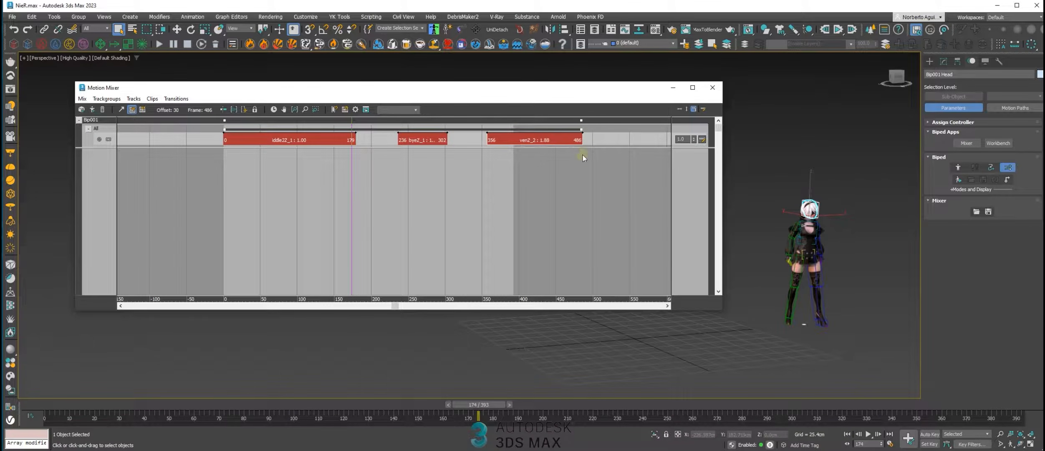
Set the animation range to the lengthened mix and fit all its clips in the mixer view
drag(466, 399, 924, 402)
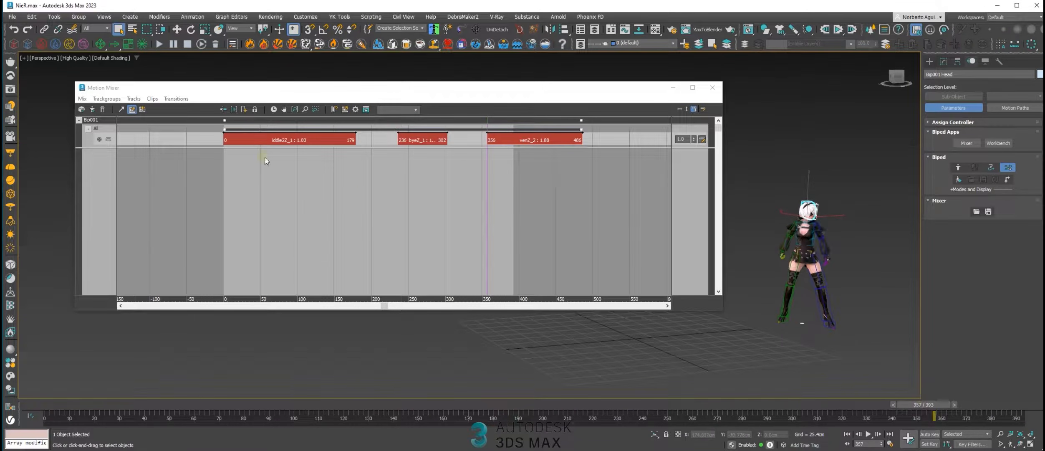
click(277, 109)
middle_drag(557, 204, 430, 155)
scroll(432, 150, up, 6)
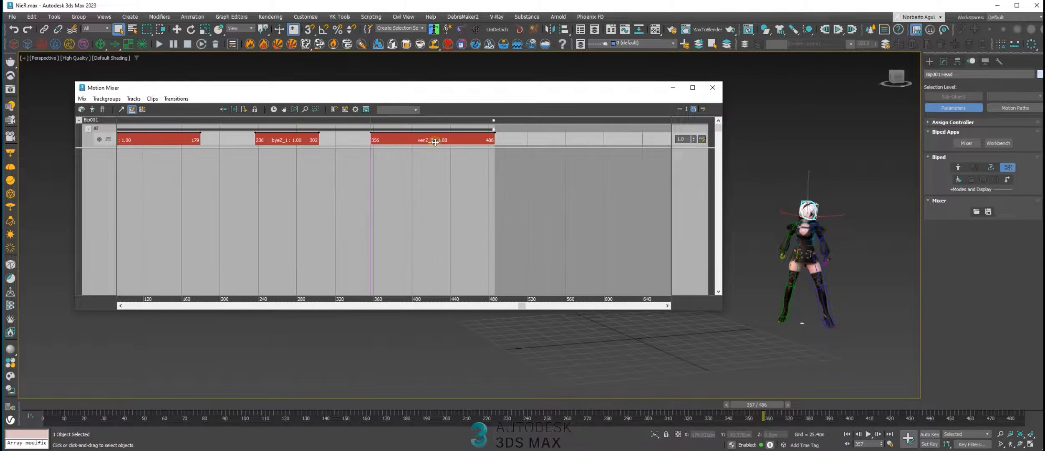
scroll(487, 147, up, 1)
middle_drag(533, 179, 467, 188)
scroll(391, 143, up, 2)
middle_drag(383, 142, 411, 165)
scroll(419, 164, up, 1)
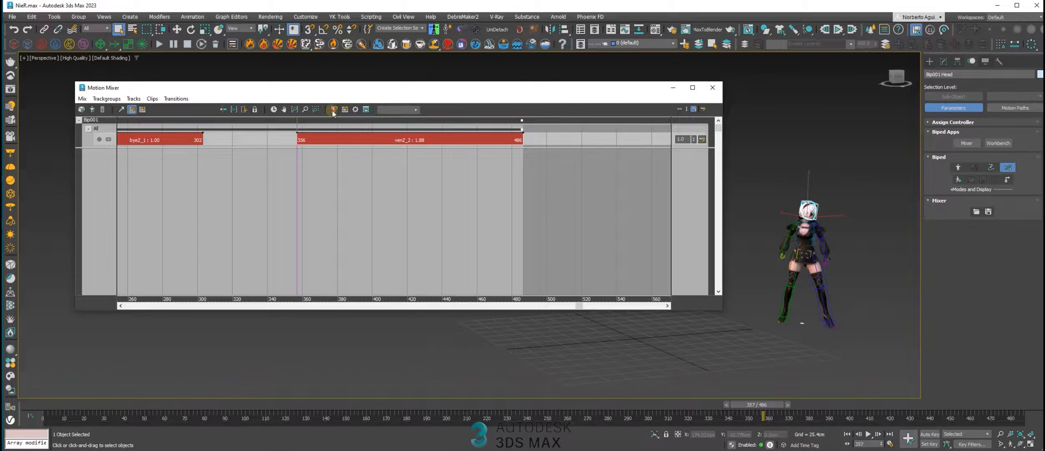
click(295, 109)
Scrub and play the stretched ven clip while viewing the character up close
drag(788, 404, 906, 403)
middle_drag(867, 282, 851, 293)
scroll(839, 294, up, 5)
scroll(848, 290, down, 3)
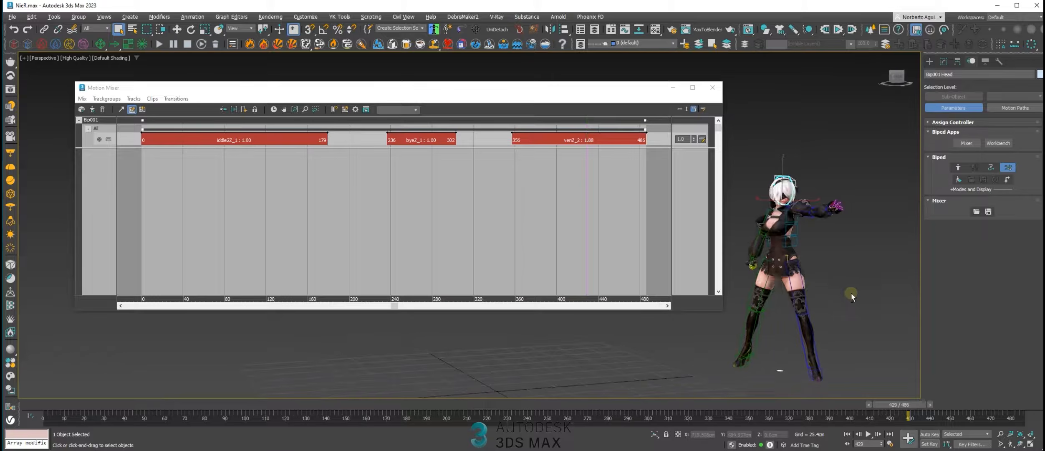
drag(892, 403, 736, 399)
click(874, 436)
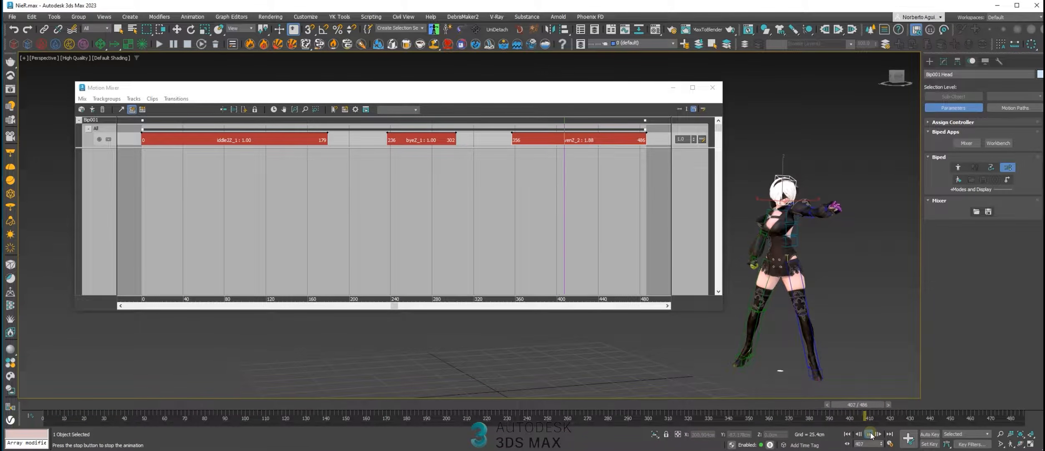
click(870, 436)
drag(831, 405, 811, 404)
Shorten the ven clip to end at frame 427, and shift all clips 5 frames earlier
click(593, 139)
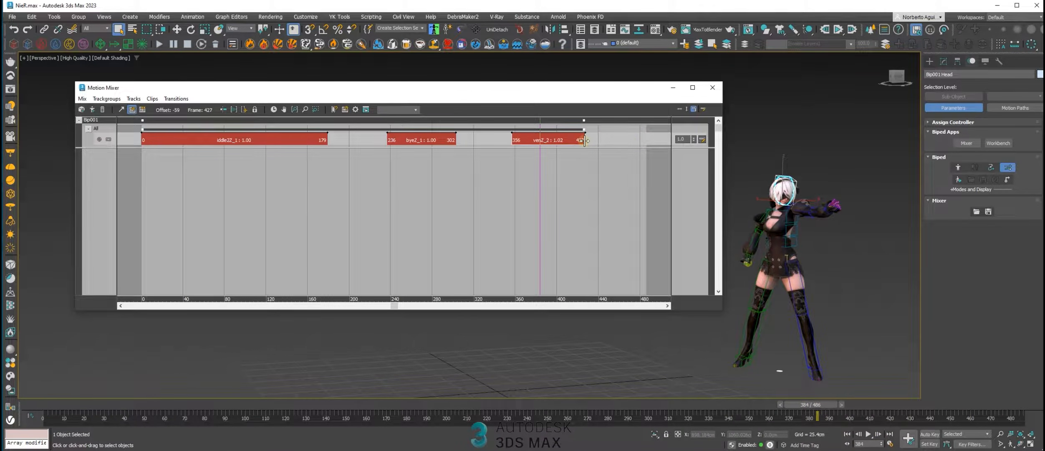
mouse_move(543, 125)
mouse_down()
mouse_move(518, 118)
mouse_move(538, 127)
mouse_up()
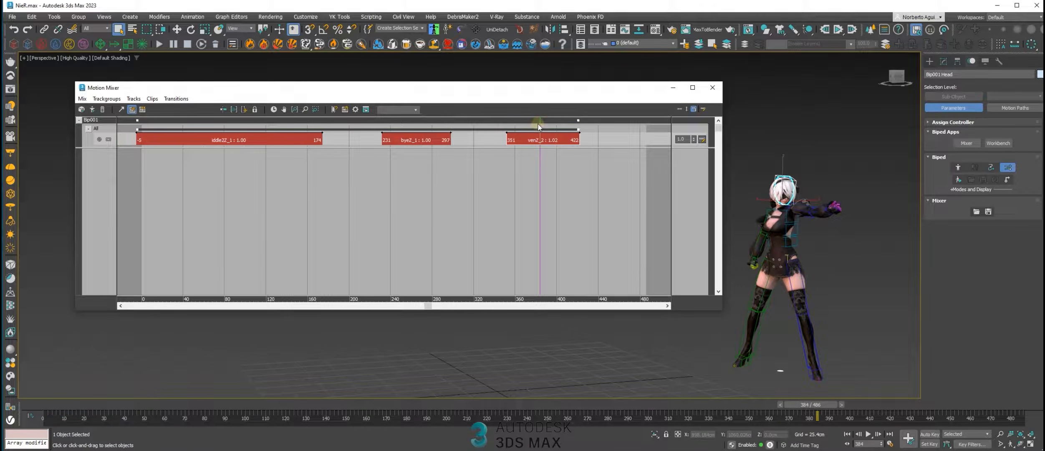
click(869, 435)
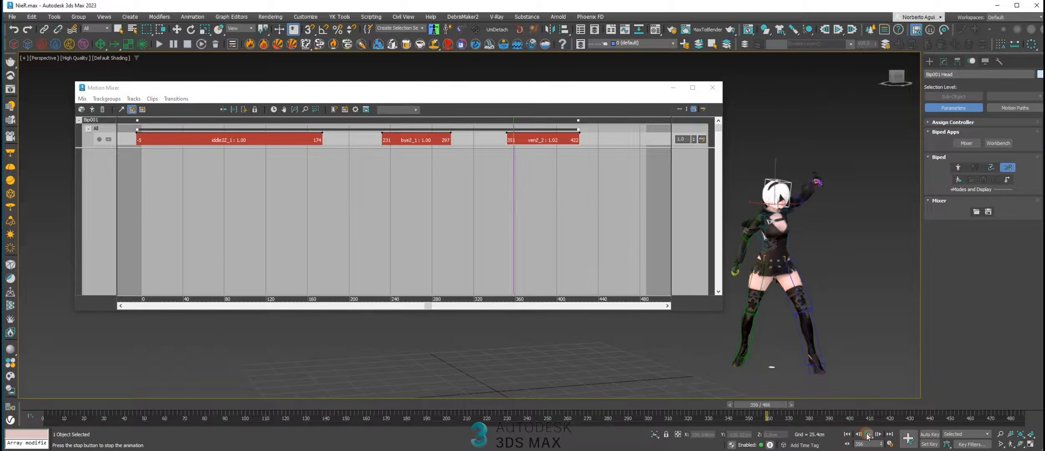
Stop the playback and stretch the end of the ven clip to frame 437
click(869, 435)
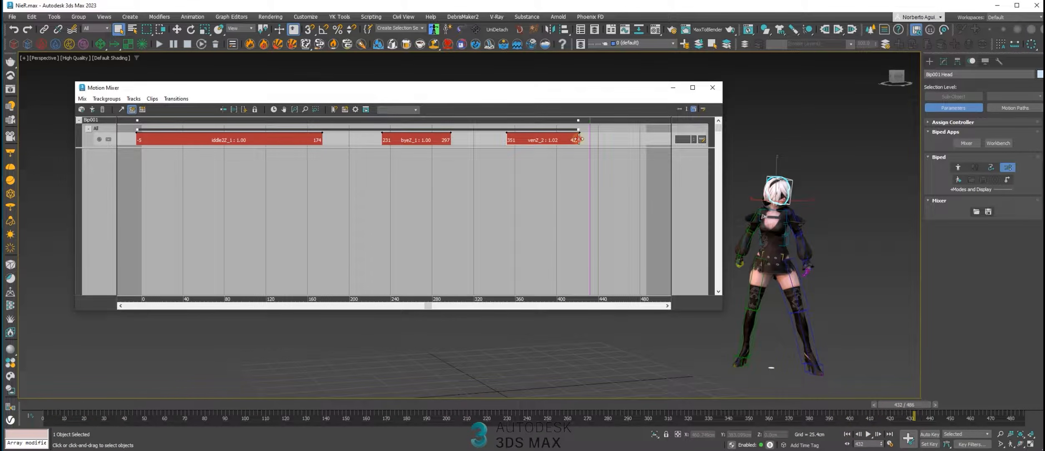
mouse_move(589, 139)
mouse_down()
mouse_move(555, 111)
mouse_move(546, 116)
mouse_move(588, 118)
mouse_move(560, 118)
mouse_up()
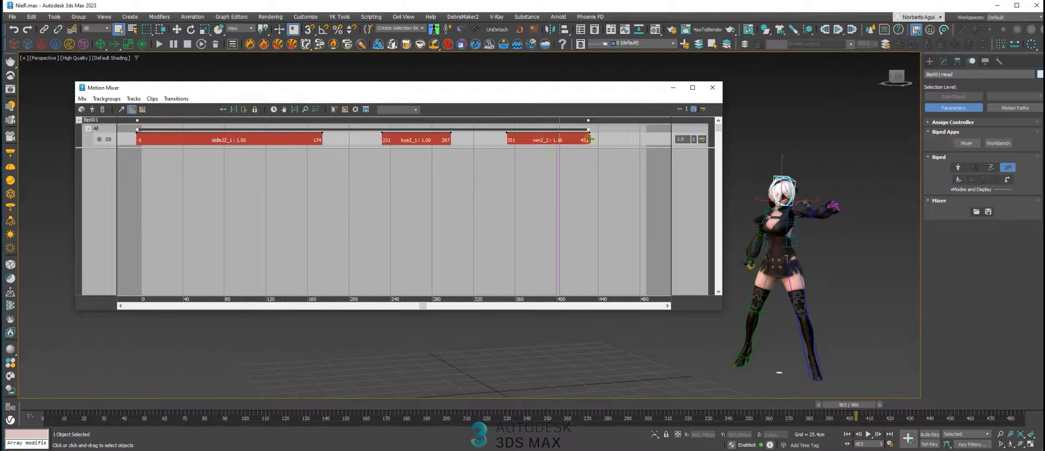
mouse_move(606, 140)
mouse_down()
mouse_move(581, 139)
mouse_move(634, 144)
mouse_move(559, 147)
mouse_move(626, 154)
mouse_move(596, 144)
mouse_up()
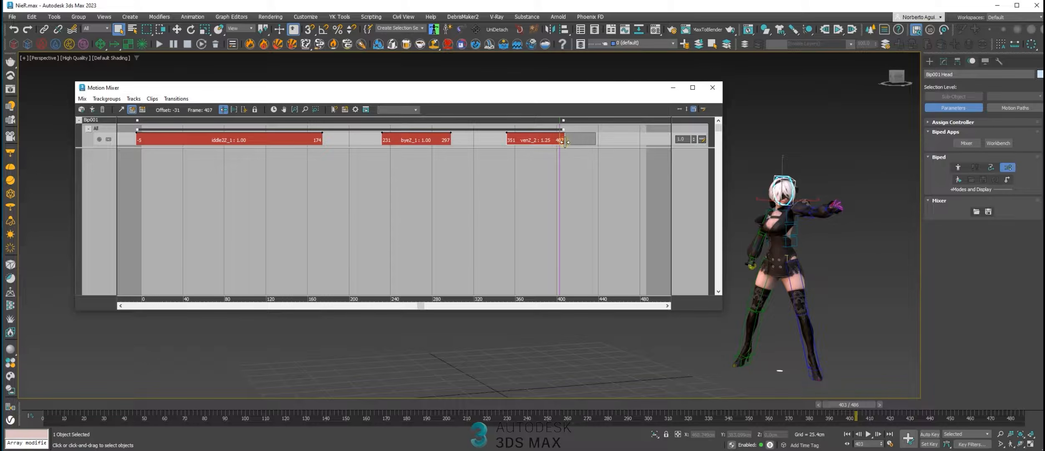
Try trimming the end of the ven clip back to about frame 407, and again to about frame 398
drag(551, 140, 550, 120)
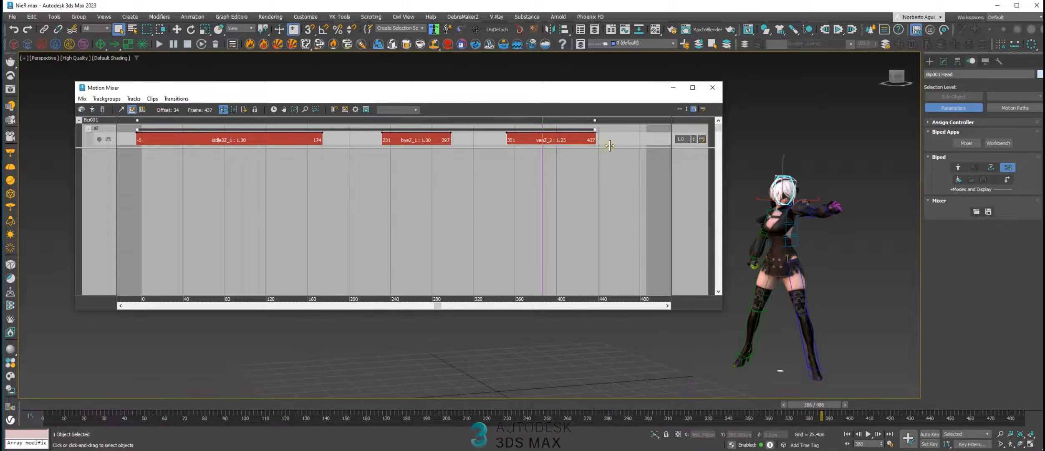
drag(539, 121, 557, 130)
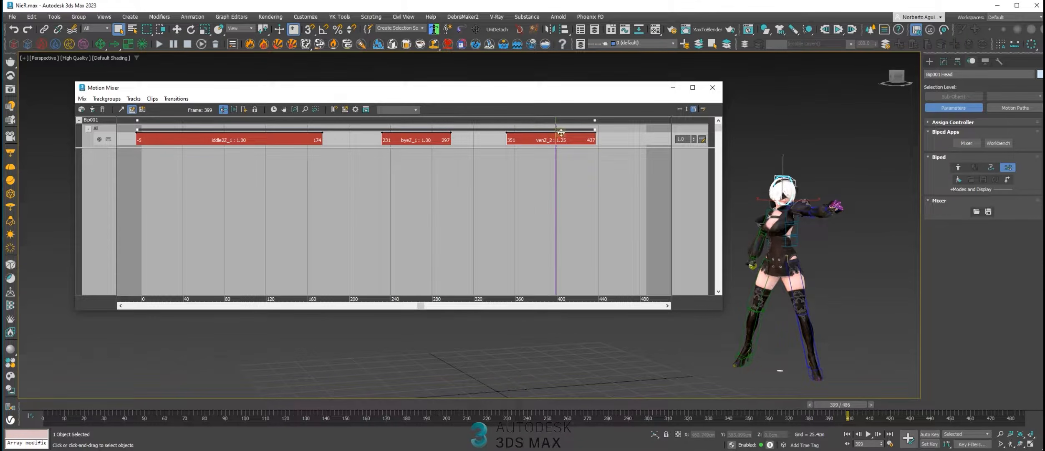
click(585, 139)
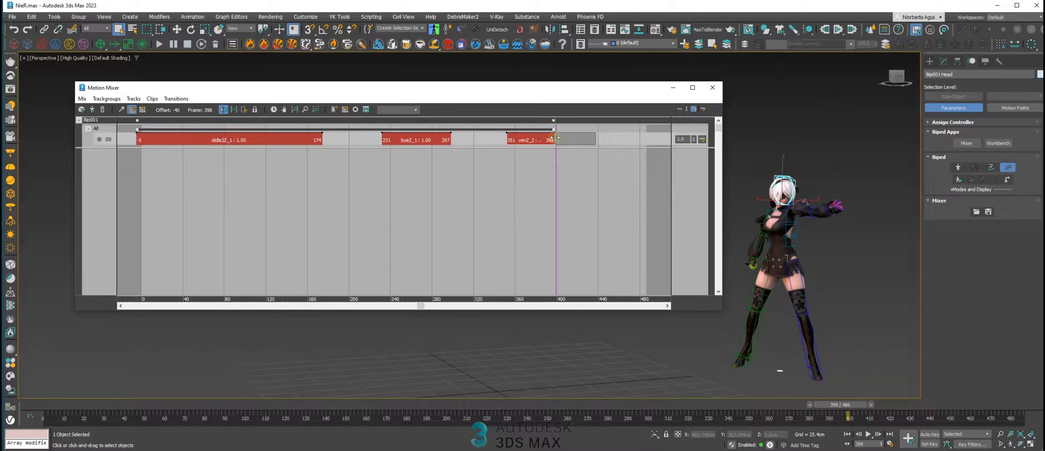
drag(556, 120, 526, 121)
Move the iddle2 clip to start at frame 0 and scrub through its frames
middle_drag(472, 189, 486, 189)
drag(538, 122, 168, 121)
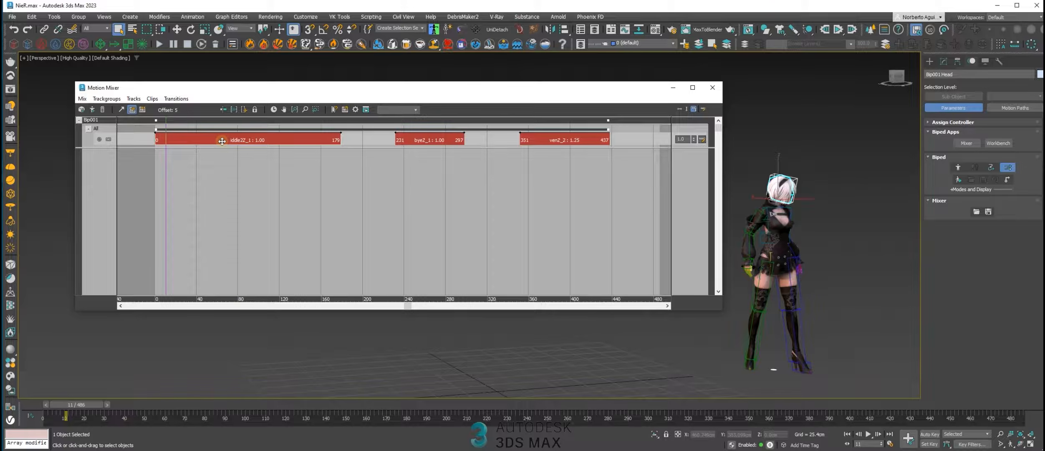
drag(167, 121, 328, 132)
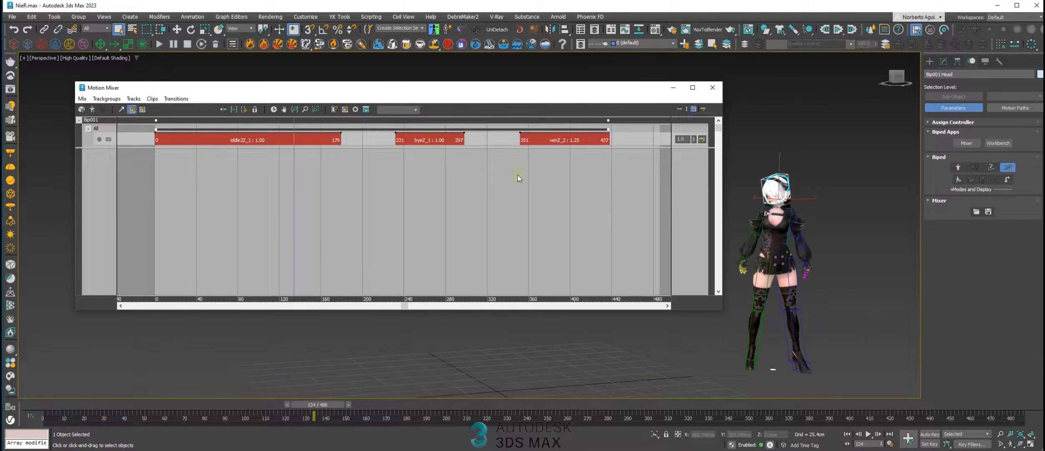
Move the Motion Mixer window clear of the character and scrub through the iddle2 clip's pose changes
drag(452, 92, 403, 77)
middle_drag(797, 254, 777, 268)
drag(310, 405, 341, 336)
middle_drag(313, 238, 317, 216)
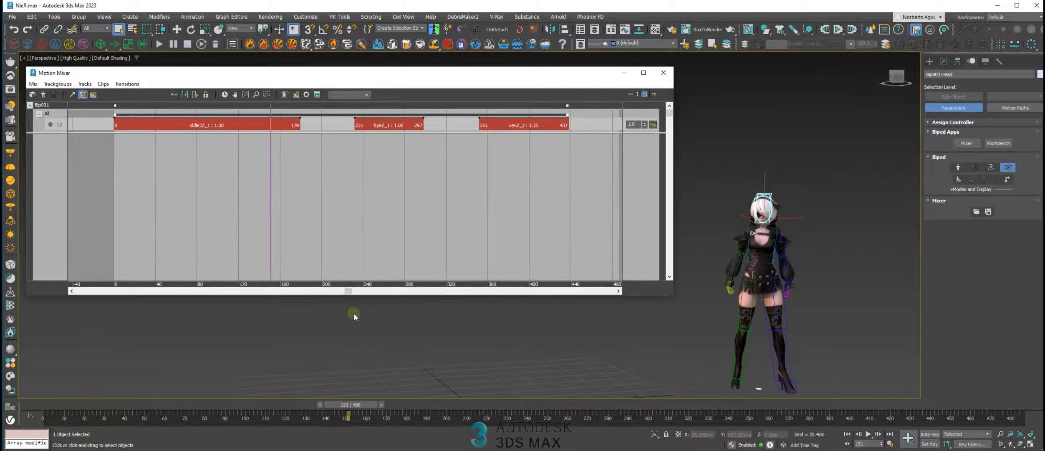
drag(360, 398, 255, 380)
middle_drag(301, 160, 303, 159)
Add a layer track above the track that holds the three clips
click(324, 124)
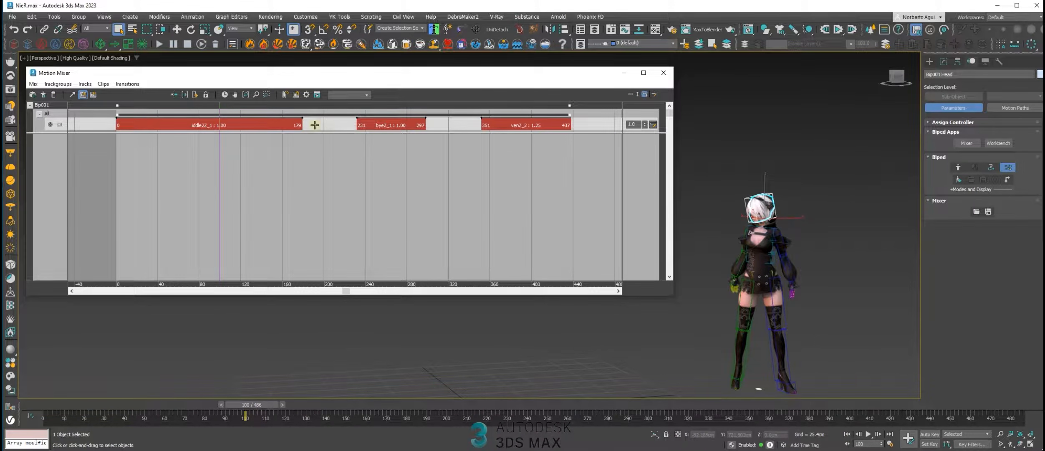
right_click(312, 128)
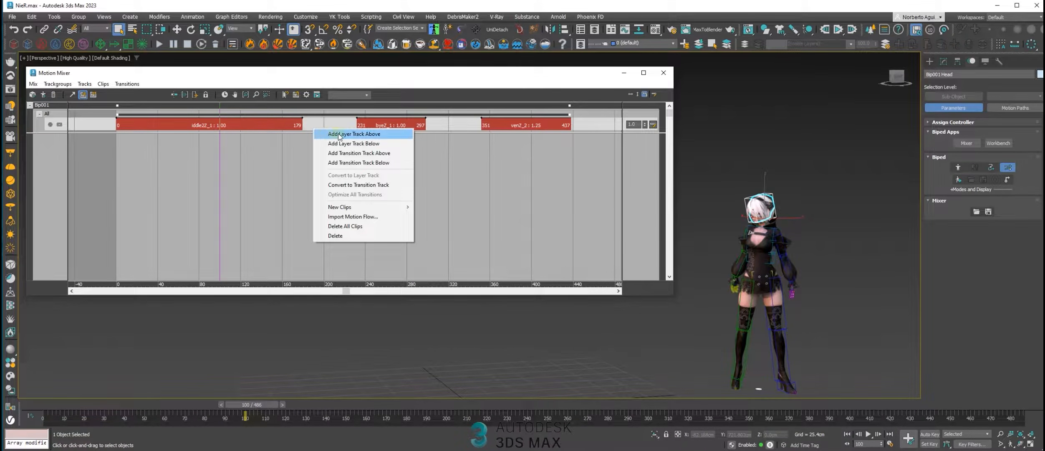
click(365, 136)
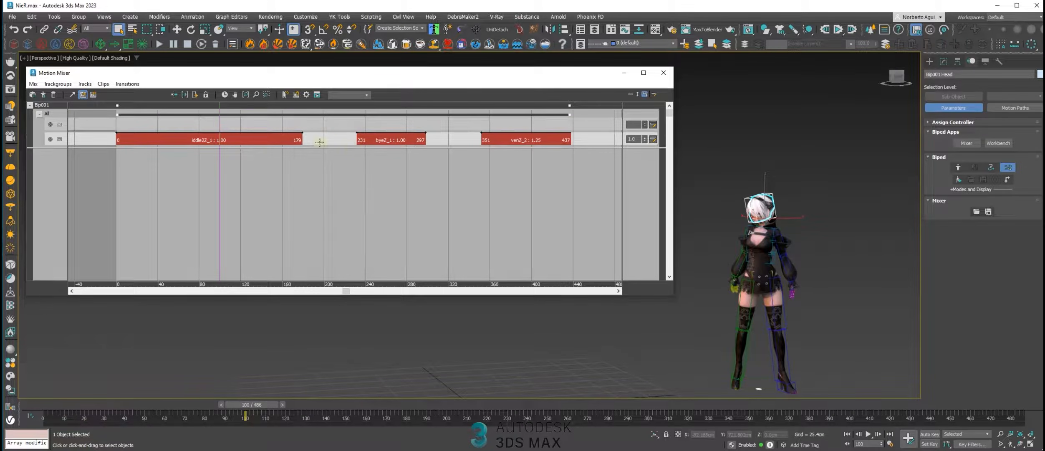
Scrub and play the bye clip's section with the whole character in view
drag(221, 117, 163, 117)
click(442, 140)
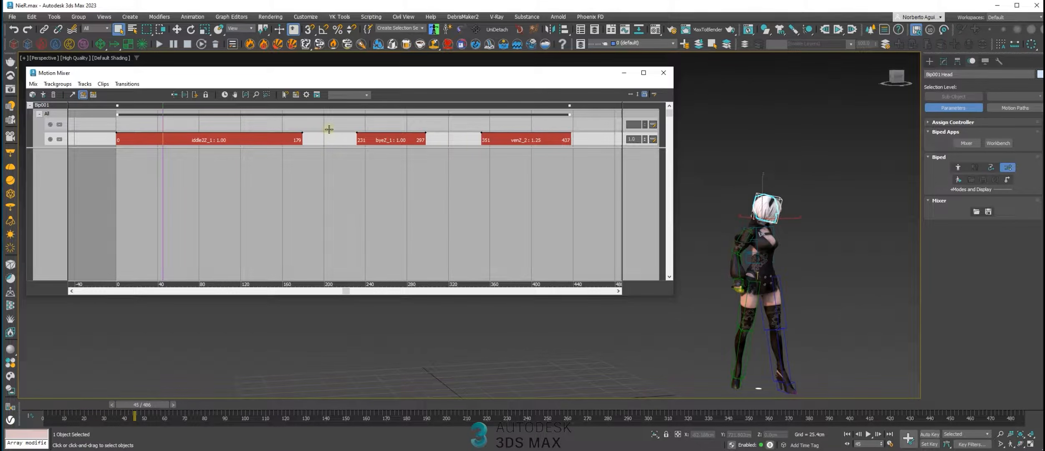
click(272, 123)
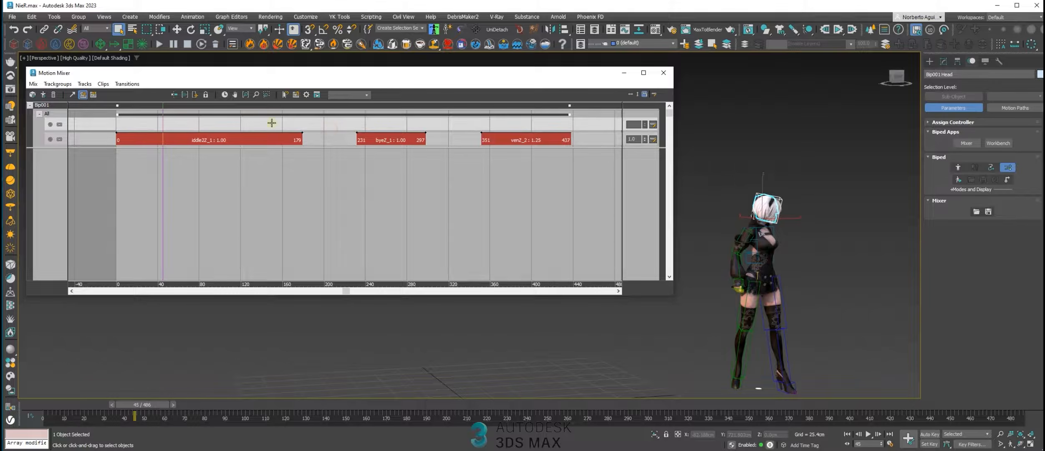
click(359, 141)
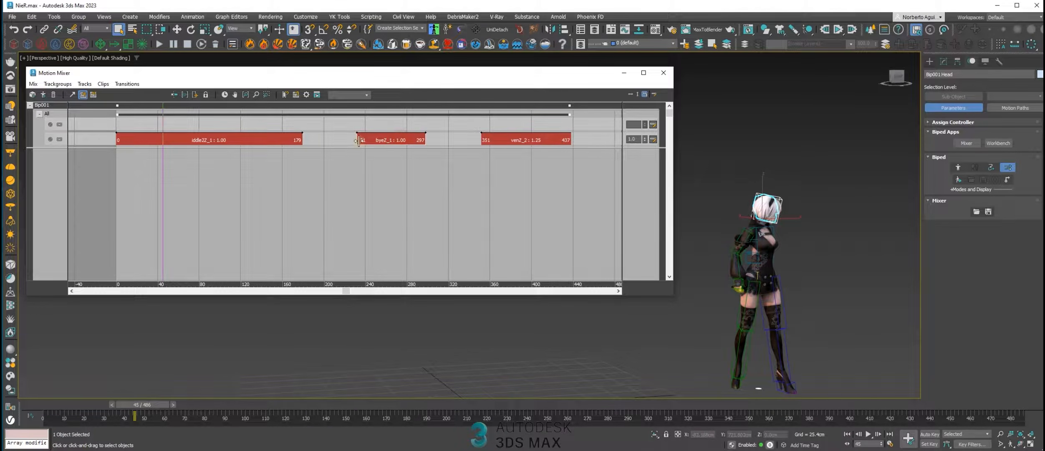
drag(162, 121, 379, 139)
alt+middle_drag(770, 232, 729, 225)
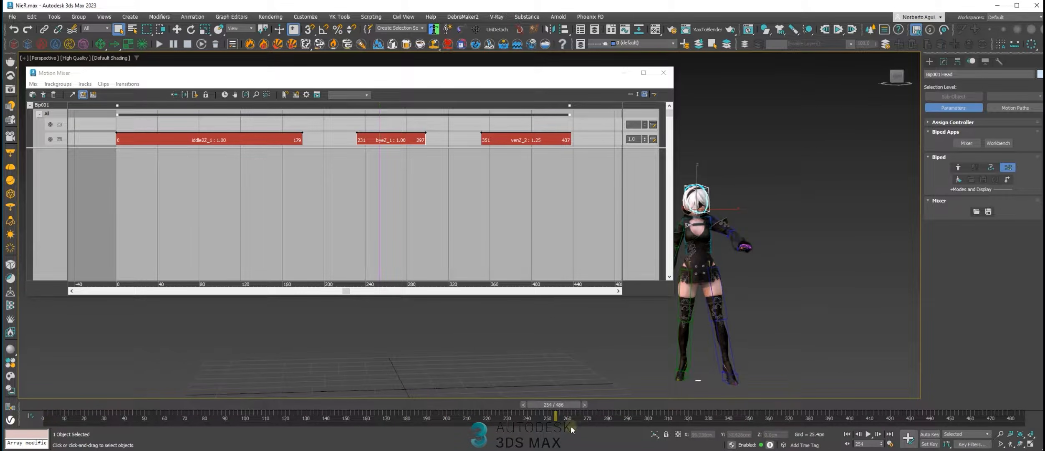
mouse_move(567, 405)
mouse_down()
mouse_move(547, 405)
mouse_move(558, 406)
mouse_up()
click(868, 433)
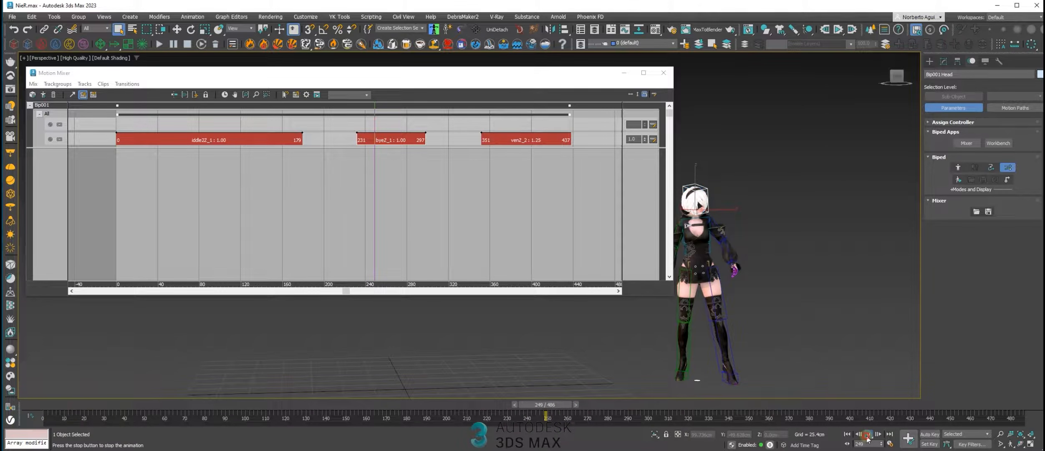
drag(649, 405, 604, 405)
Move the bye clip onto the new upper layer track, spanning frames 55 to 121 over the iddle2 clip
click(384, 137)
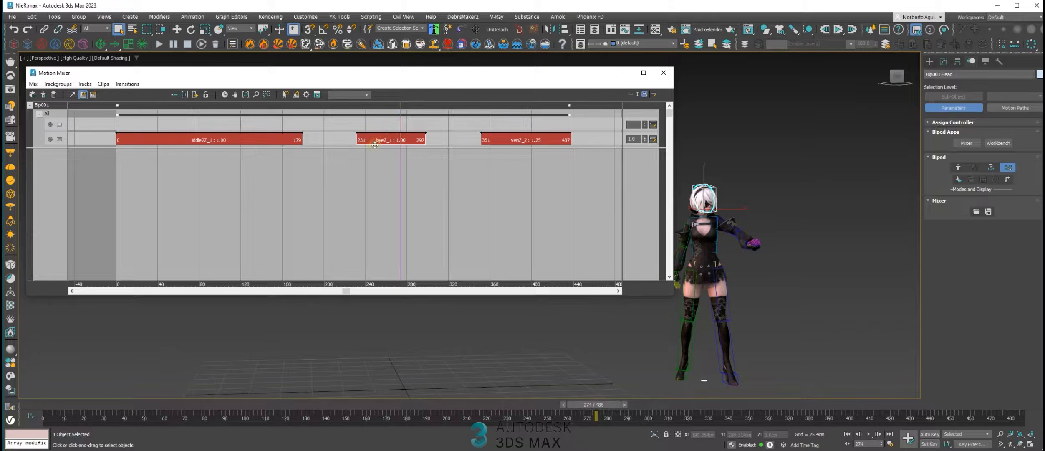
drag(355, 122, 200, 124)
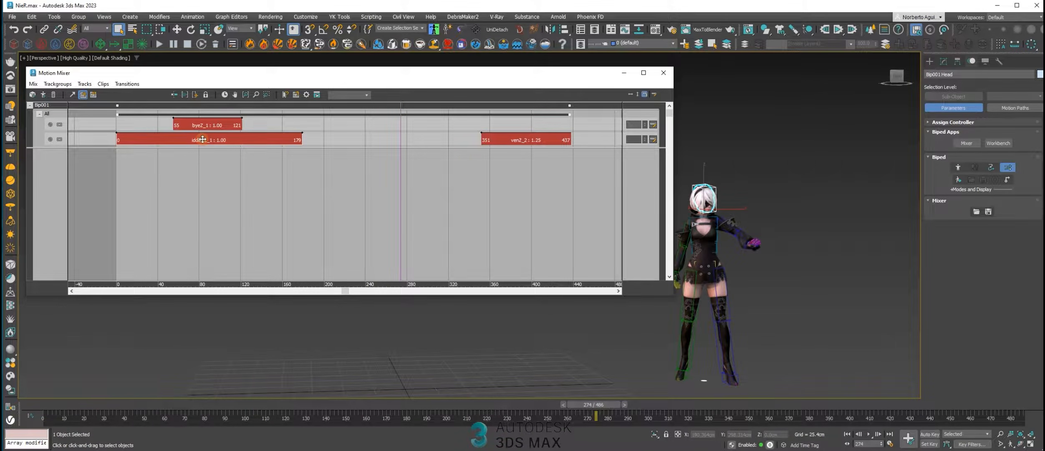
mouse_move(305, 220)
middle_down()
mouse_move(393, 219)
mouse_move(292, 223)
middle_up()
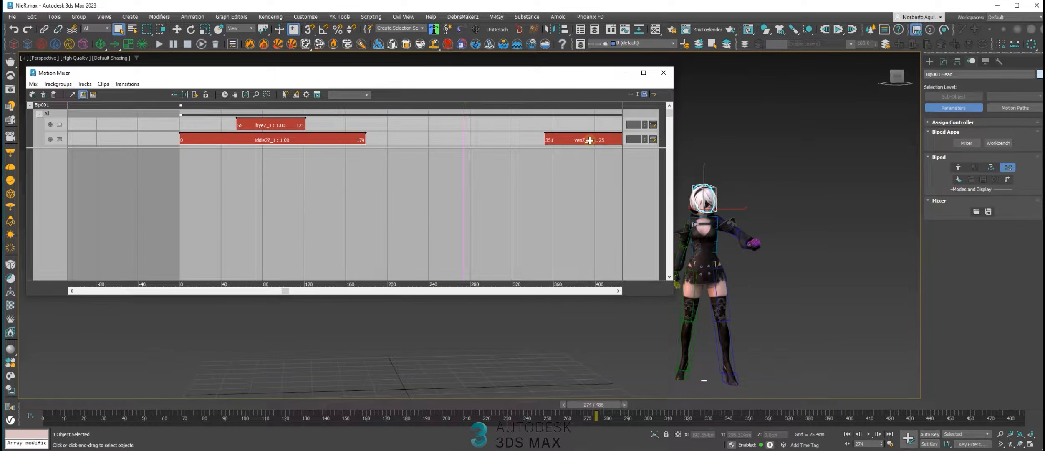
Move the ven clip earlier to start at frame 187, and set the animation range to the shortened mix
drag(569, 141, 478, 139)
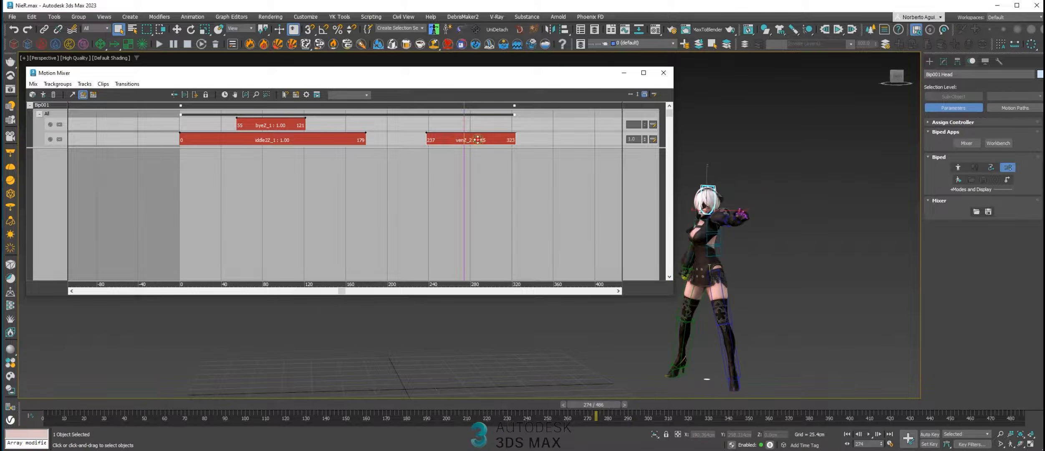
scroll(263, 141, up, 3)
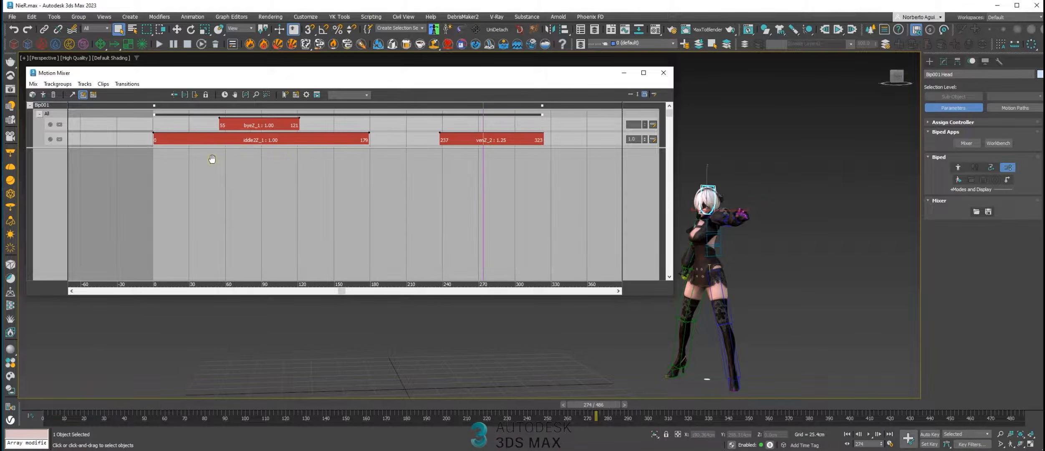
middle_drag(206, 154, 245, 167)
scroll(250, 167, up, 2)
drag(534, 103, 339, 104)
drag(528, 140, 463, 140)
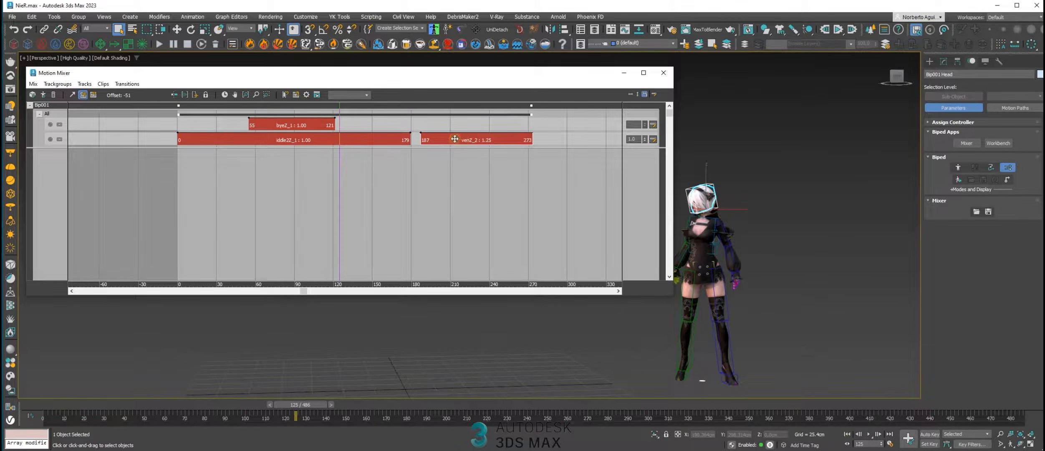
click(224, 95)
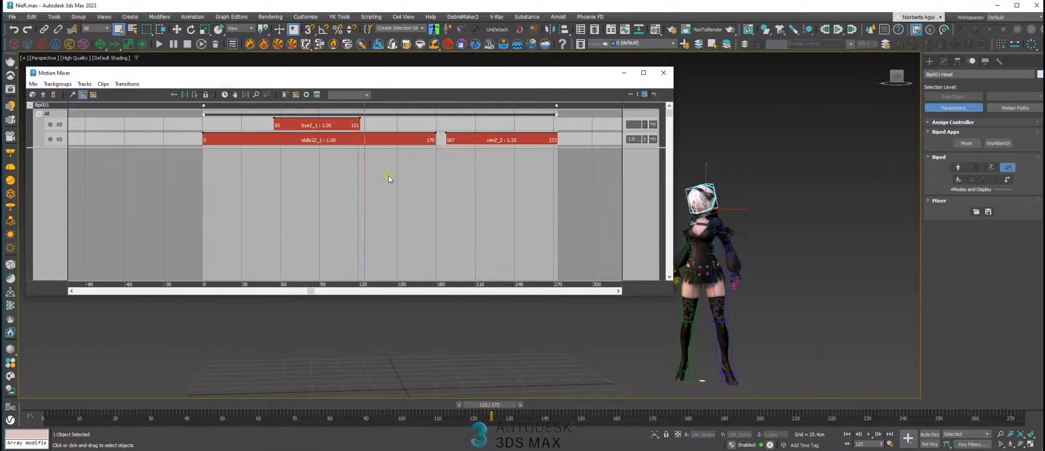
Shift and narrow the Motion Mixer window, and scrub through the overlapping bye and iddle2 clips with the character up close
drag(358, 107, 340, 138)
drag(425, 75, 400, 75)
drag(643, 152, 562, 153)
scroll(712, 250, up, 4)
middle_drag(713, 250, 693, 188)
scroll(705, 250, down, 2)
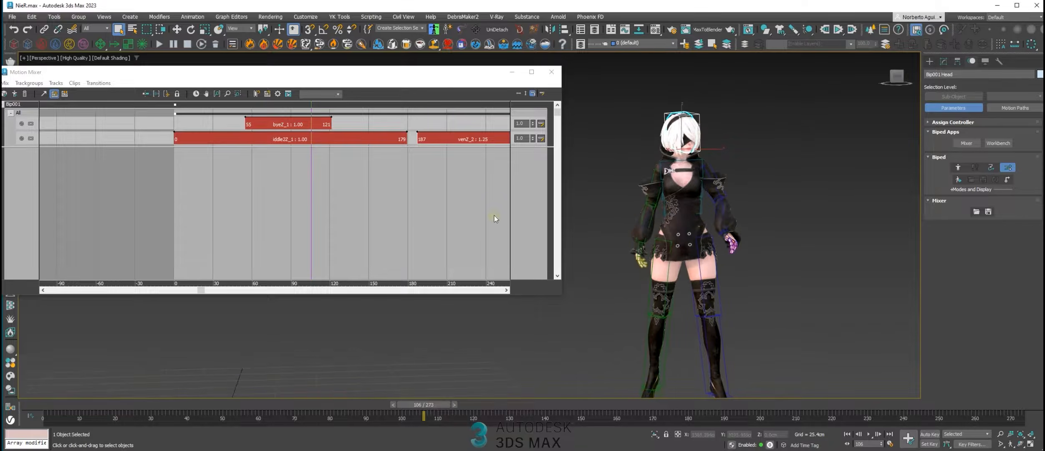
drag(435, 406, 456, 407)
drag(525, 409, 286, 369)
Turn on weight curve editing for the upper track and enlarge the bye clip in the mixer
click(321, 125)
scroll(339, 133, up, 2)
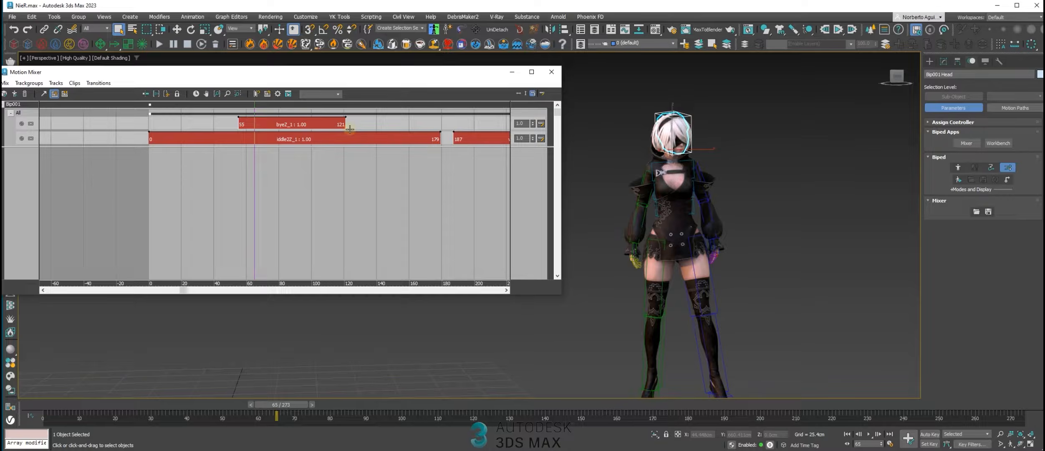
click(542, 124)
scroll(349, 122, up, 3)
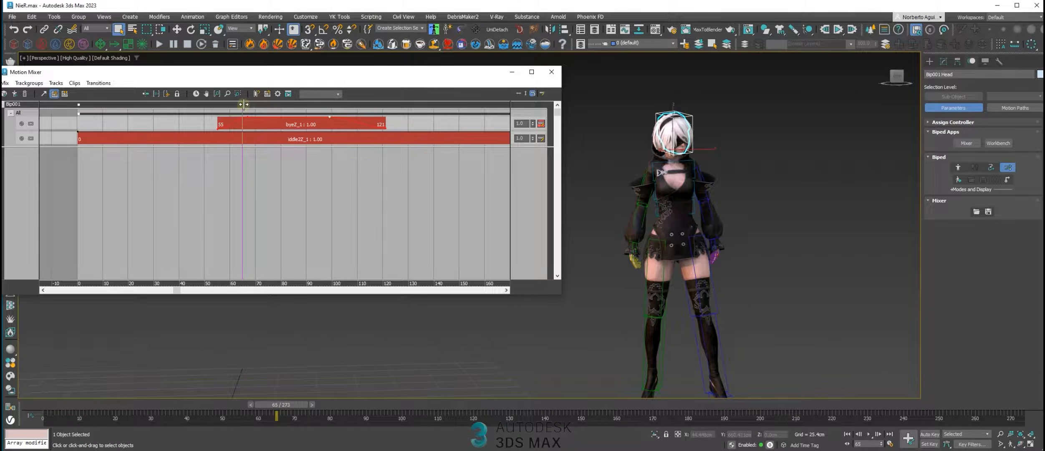
Add a weight point on the bye clip around frame 93 and scrub across the clip to check the blend
drag(243, 104, 362, 130)
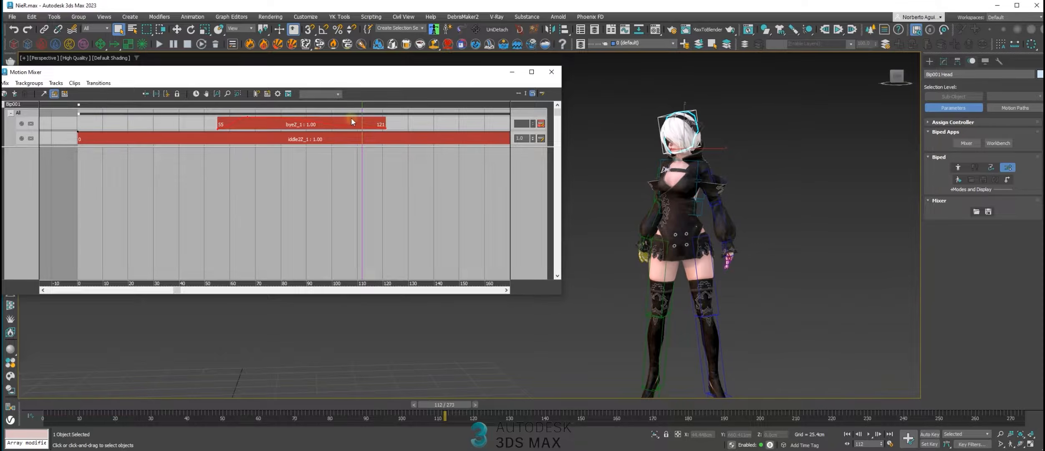
drag(362, 111, 248, 109)
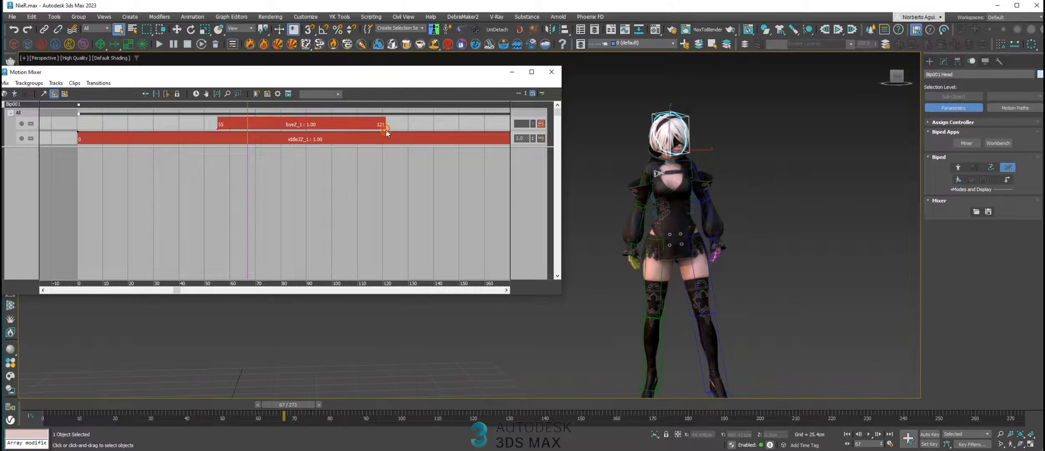
drag(248, 107, 322, 115)
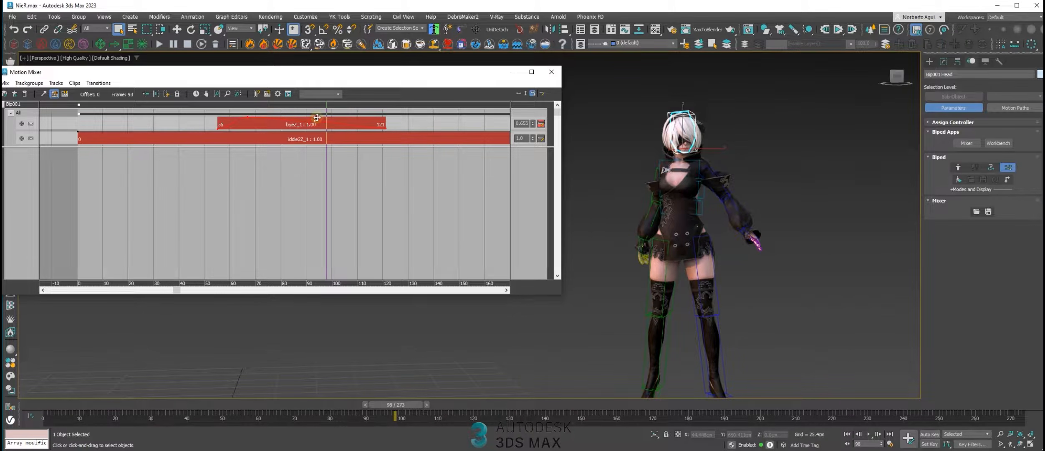
drag(319, 113, 91, 110)
Play the weighted mix from its first frame and scrub back over the end of the bye clip
key(Home)
click(868, 434)
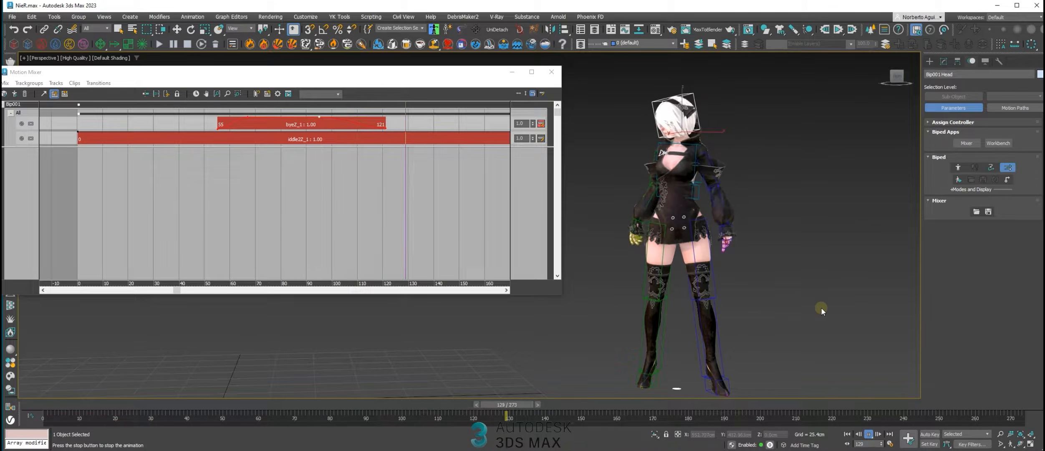
drag(667, 404, 437, 387)
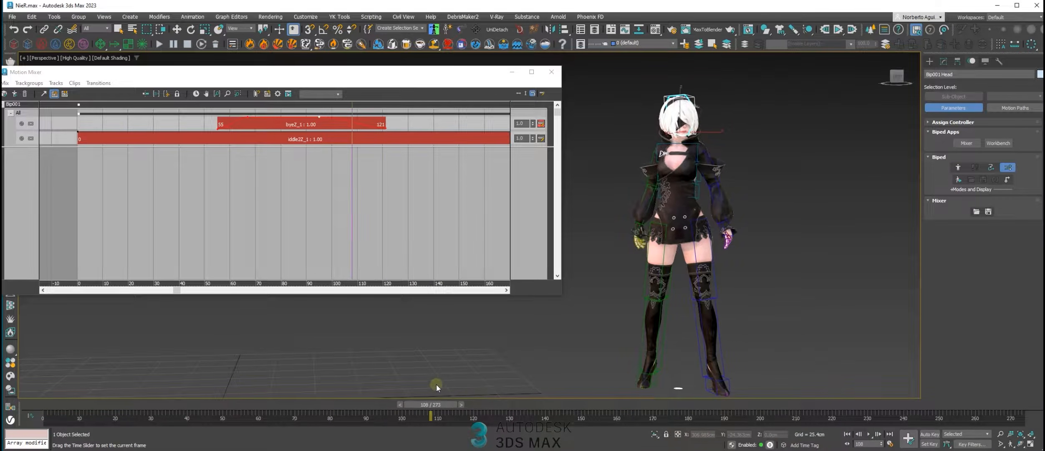
Move the bye clip to frames 23 to 89 and shift the weight point near its start slightly forward
click(305, 124)
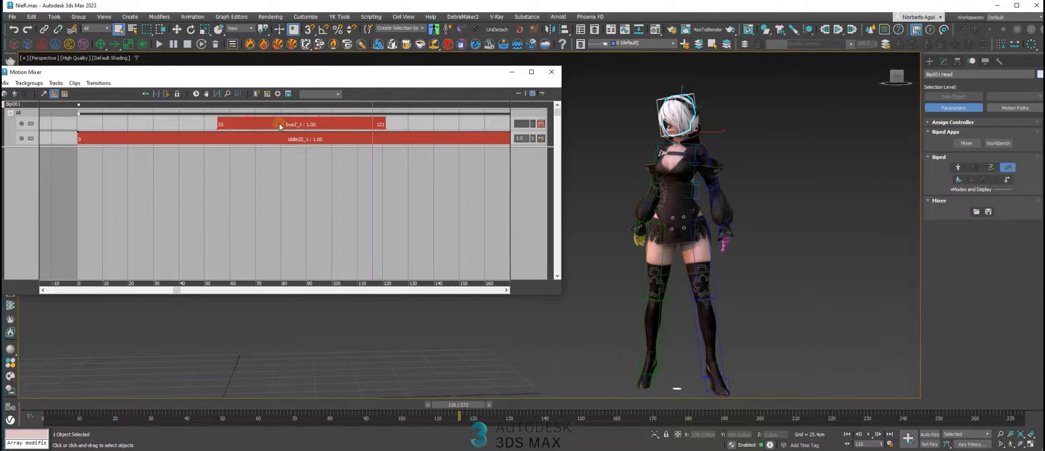
drag(266, 124, 169, 118)
drag(70, 408, 230, 404)
drag(150, 119, 167, 119)
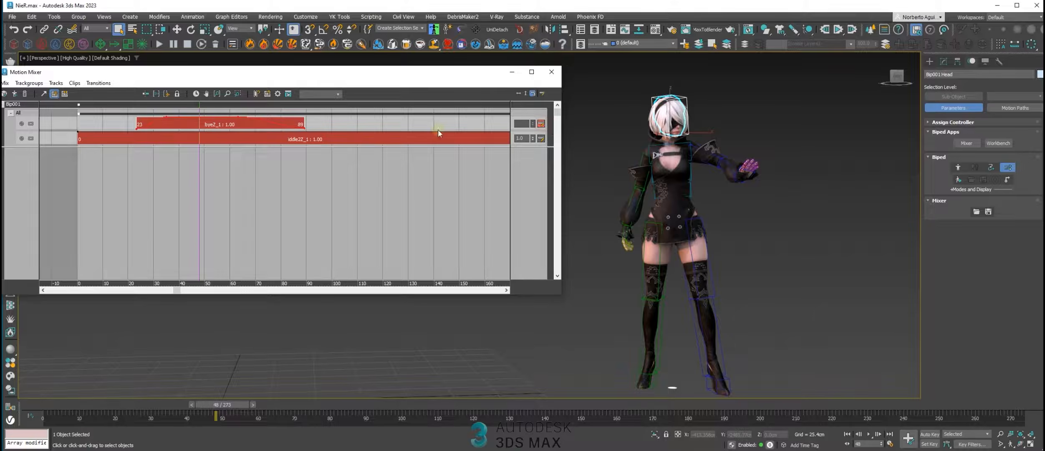
Step back a few frames and play the blended bye gesture
key(comma)
key(comma)
key(comma)
key(comma)
key(comma)
key(comma)
key(comma)
key(comma)
key(comma)
key(comma)
key(comma)
key(comma)
key(comma)
key(comma)
key(comma)
key(comma)
key(comma)
key(comma)
key(comma)
key(comma)
click(868, 433)
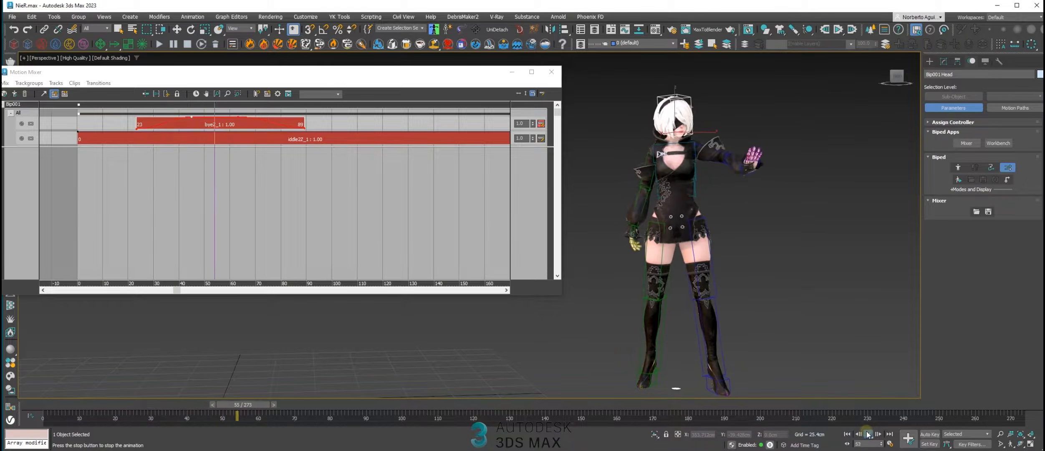
Drop the weight at the end of the bye clip to 0, add a full-weight point around frame 67, and scrub over it
middle_drag(335, 206, 349, 211)
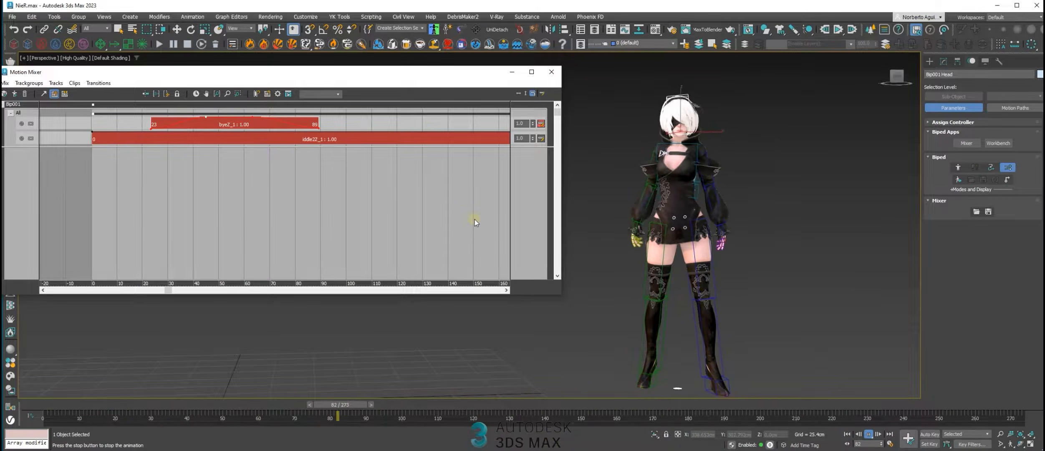
drag(251, 404, 244, 404)
click(316, 128)
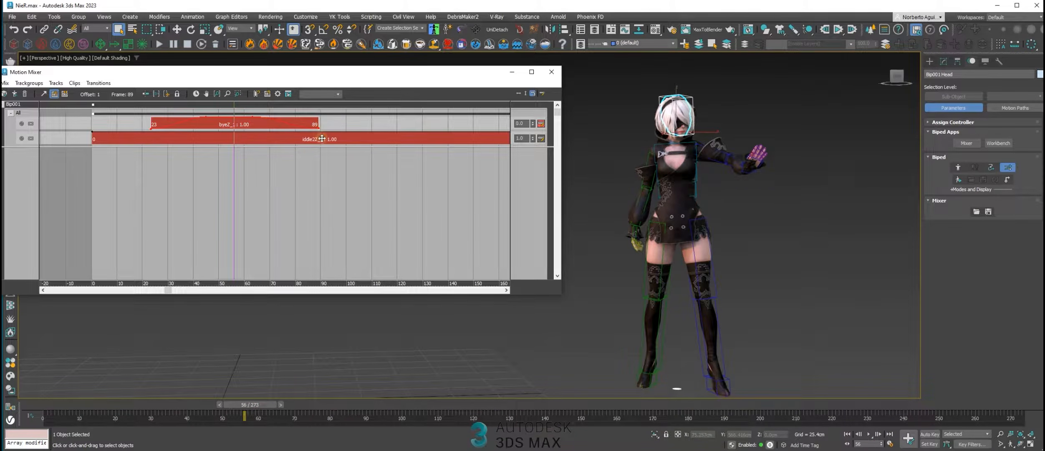
click(319, 127)
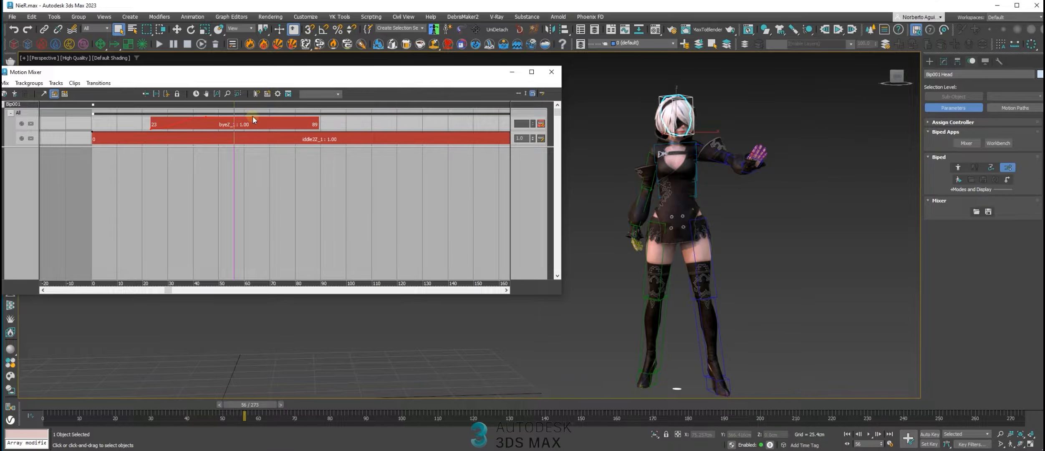
drag(365, 151, 366, 150)
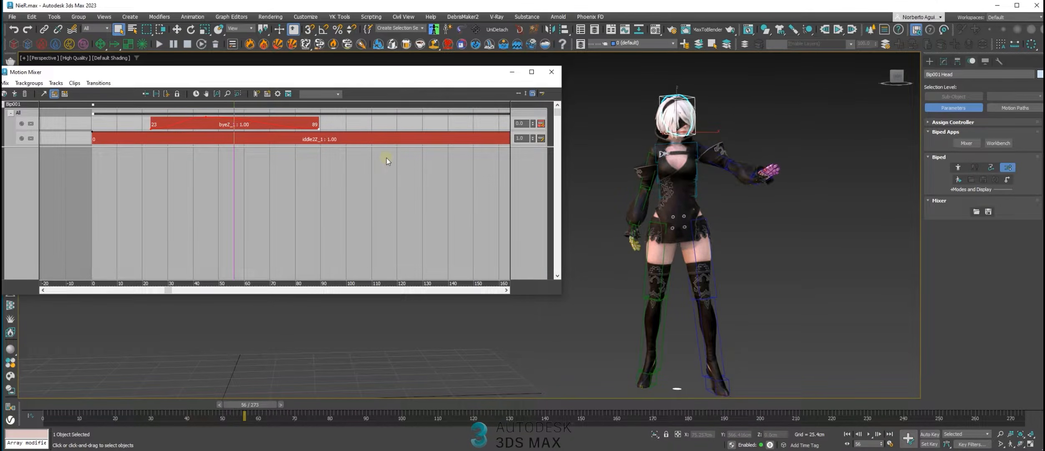
mouse_move(239, 110)
mouse_down()
mouse_move(522, 147)
mouse_move(279, 130)
mouse_move(246, 111)
mouse_up()
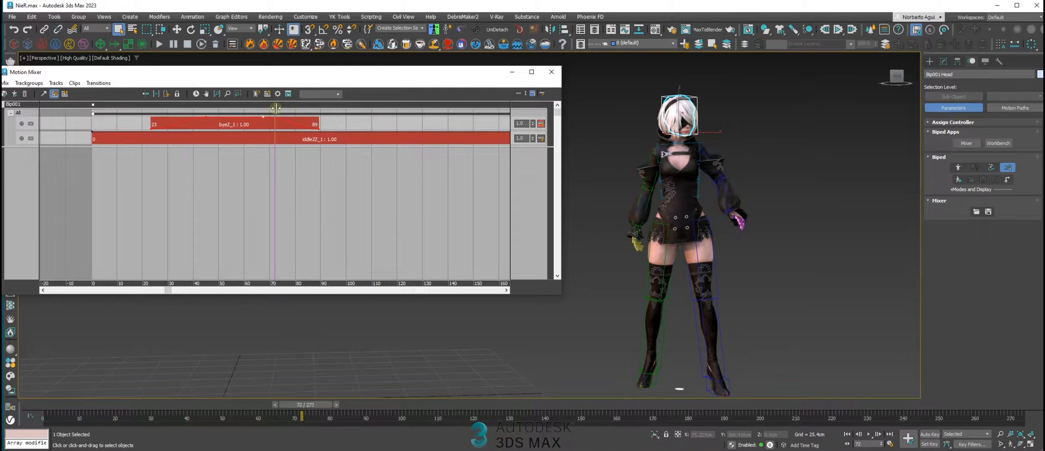
Play the mix with its new fade-out, then scrub to frame 115 to inspect the ven clip following the bye clip
click(869, 435)
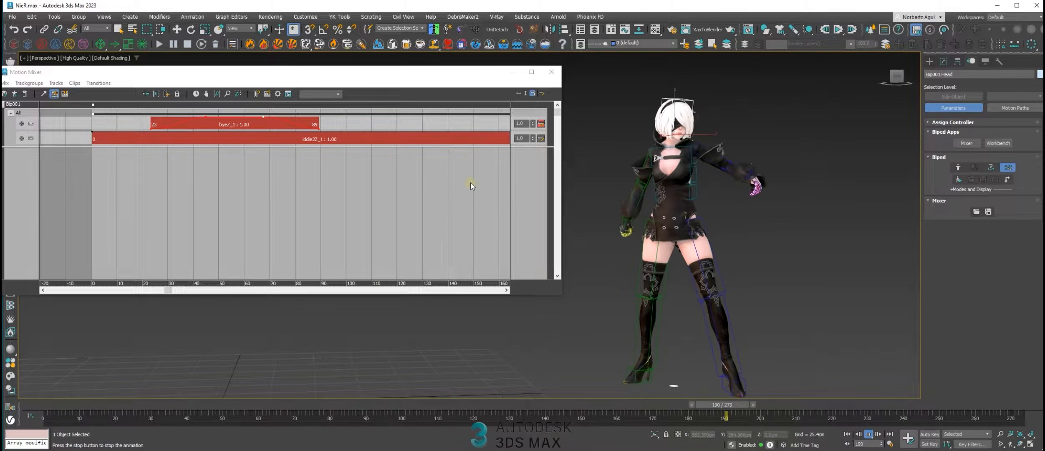
drag(63, 404, 455, 367)
middle_drag(421, 176, 212, 173)
middle_drag(346, 180, 328, 240)
drag(414, 141, 181, 119)
middle_drag(300, 224, 451, 266)
middle_drag(320, 246, 376, 246)
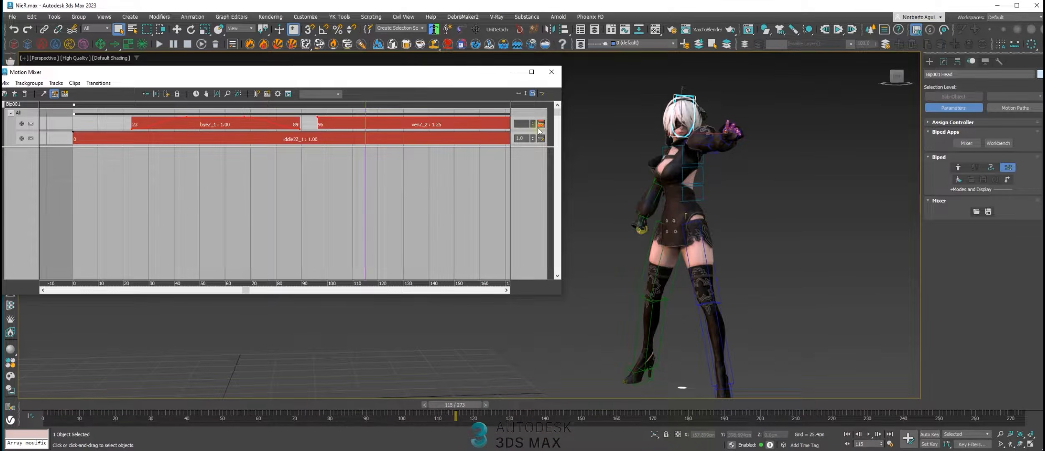
Move the bye clip so it starts at frame 0 and scrub through the mix
drag(148, 124, 126, 122)
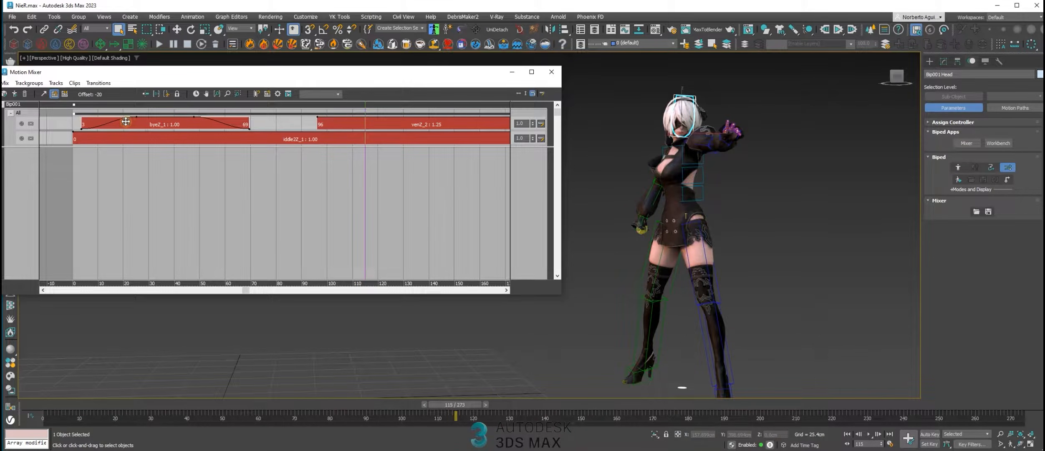
drag(121, 121, 123, 120)
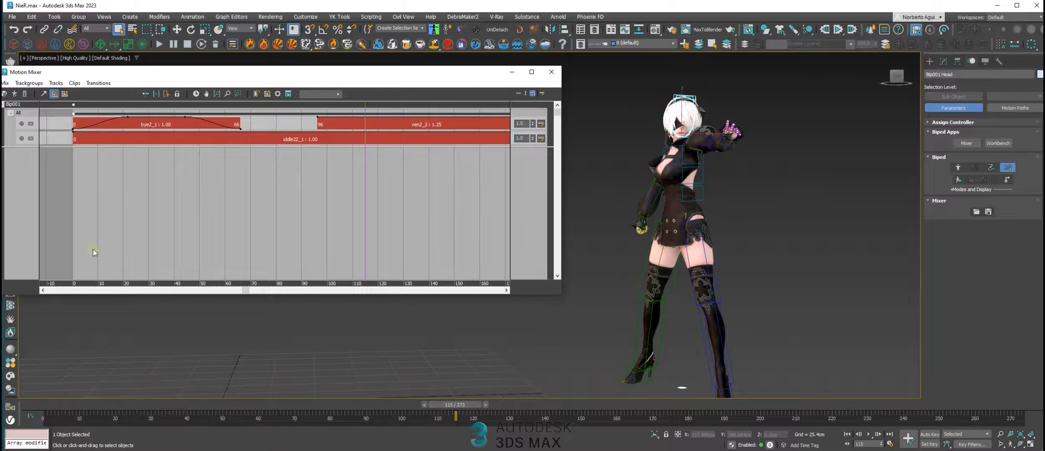
drag(58, 407, 395, 420)
Move the ven clip to frames 78 to 164, fit the animation range to the mix, and widen the Motion Mixer window
drag(389, 125, 343, 127)
middle_drag(396, 186, 358, 200)
click(195, 94)
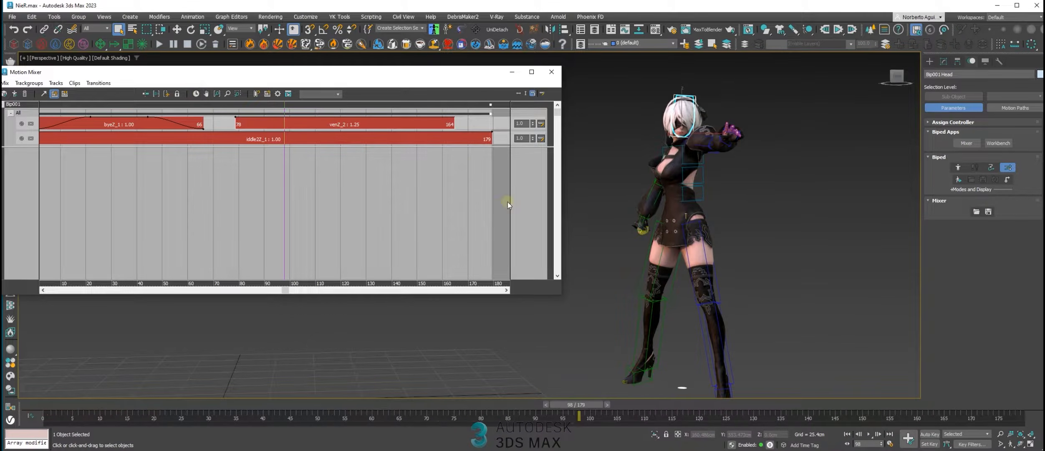
drag(566, 186, 580, 187)
Scrub across the ven clip and back to frame 76 to examine how it follows the bye gesture
drag(285, 105, 359, 126)
middle_drag(420, 196, 411, 197)
alt+middle_drag(735, 264, 707, 264)
middle_drag(347, 189, 361, 188)
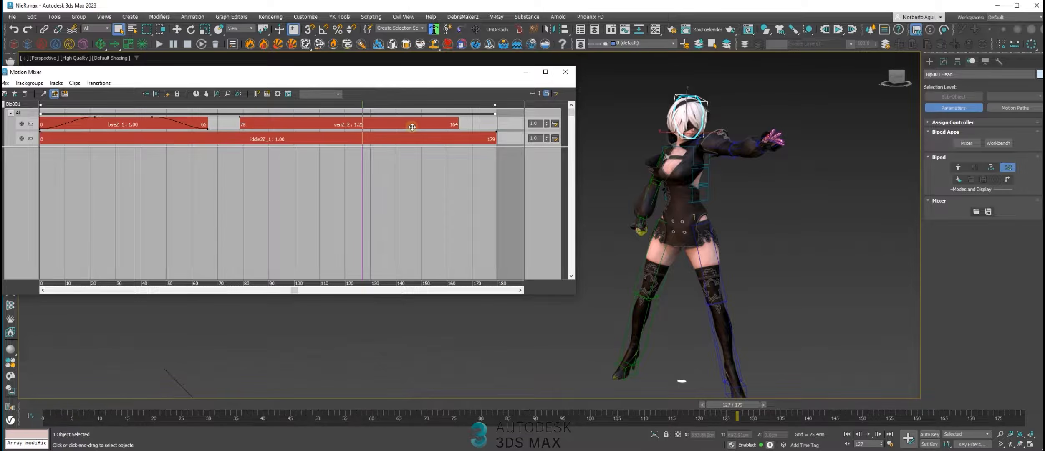
drag(362, 109, 232, 106)
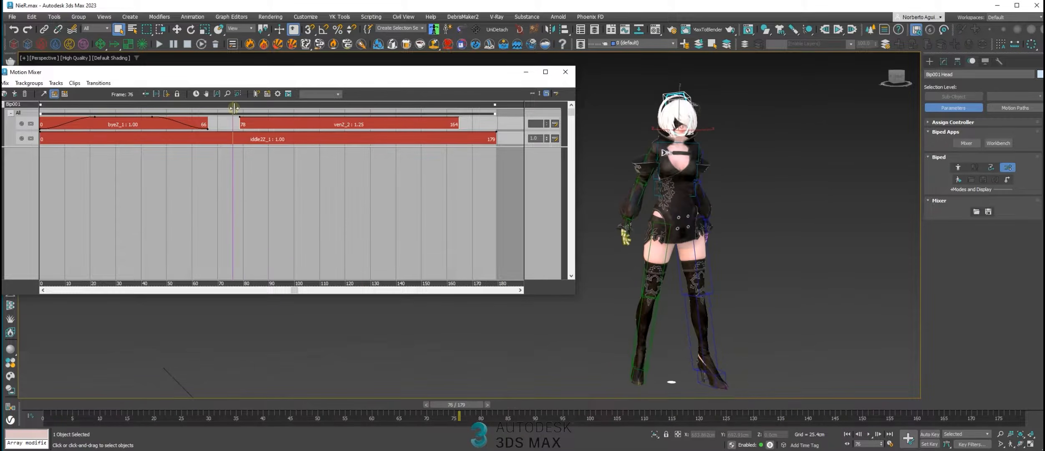
Play the mix from frame 76 into the ven clip, stop it, and scrub back to frame 71
key(space)
click(217, 110)
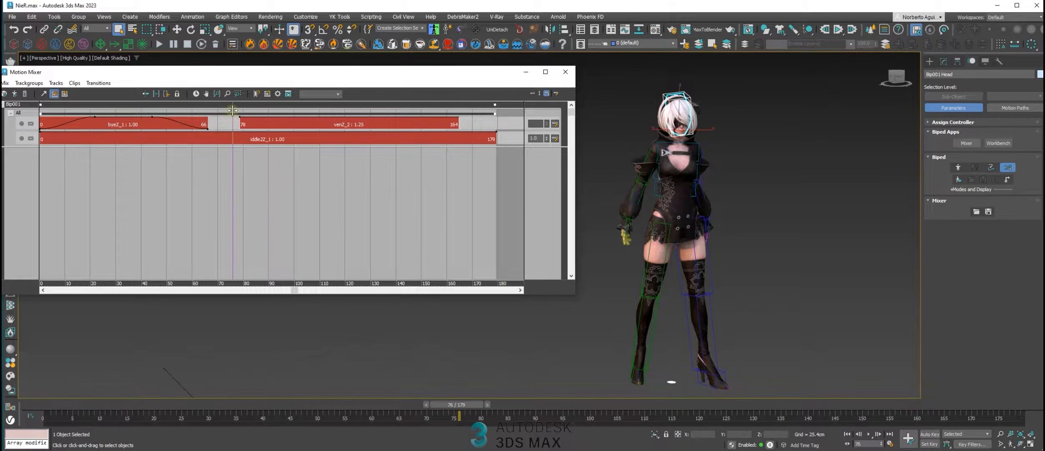
click(869, 434)
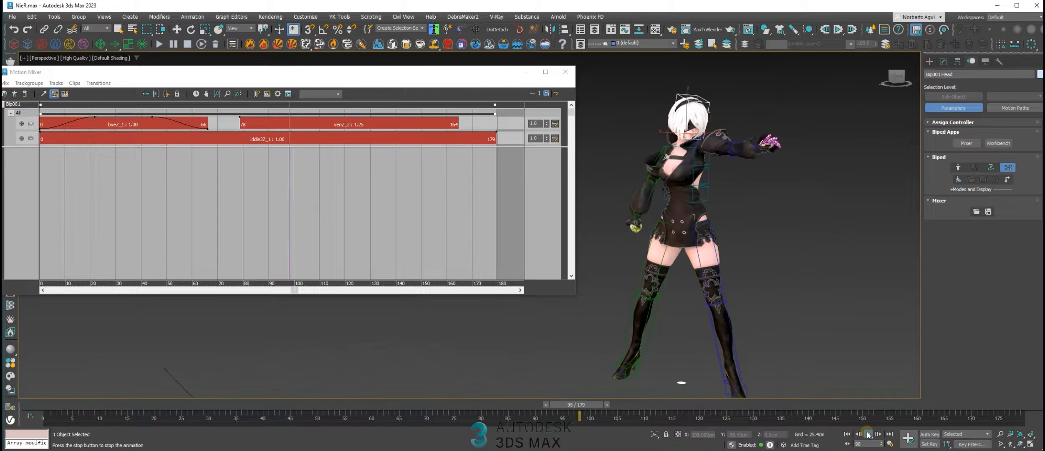
click(869, 434)
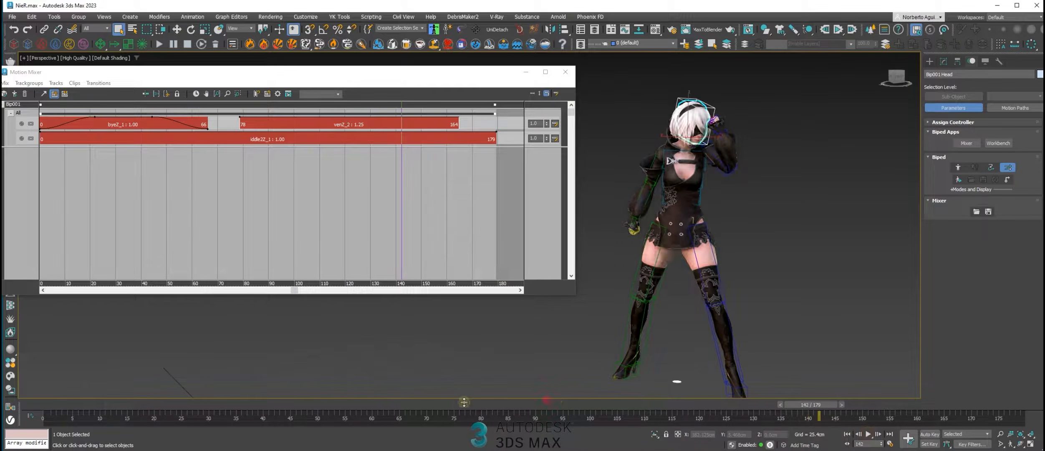
drag(392, 408, 432, 407)
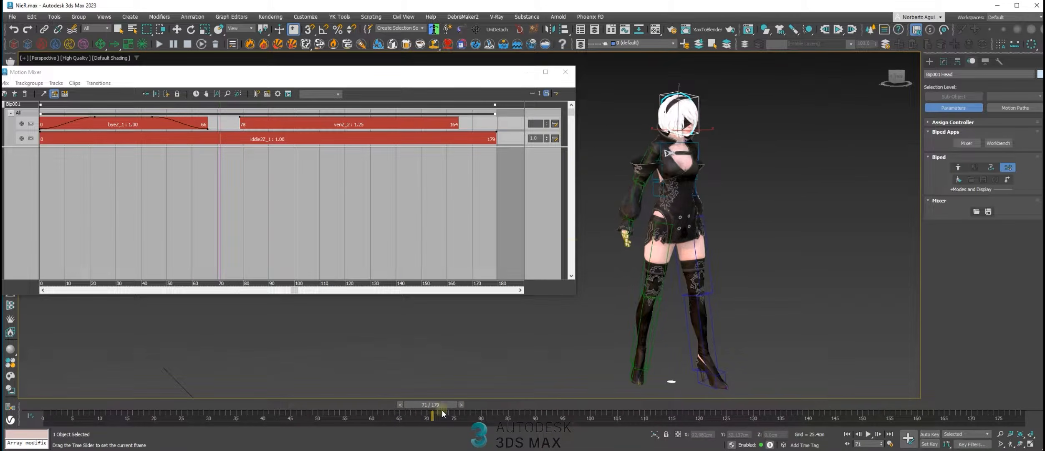
Edit the ven clip's weights to start at 0 at frame 78, peak from about frame 104 to 139, and fade out at its end
click(556, 125)
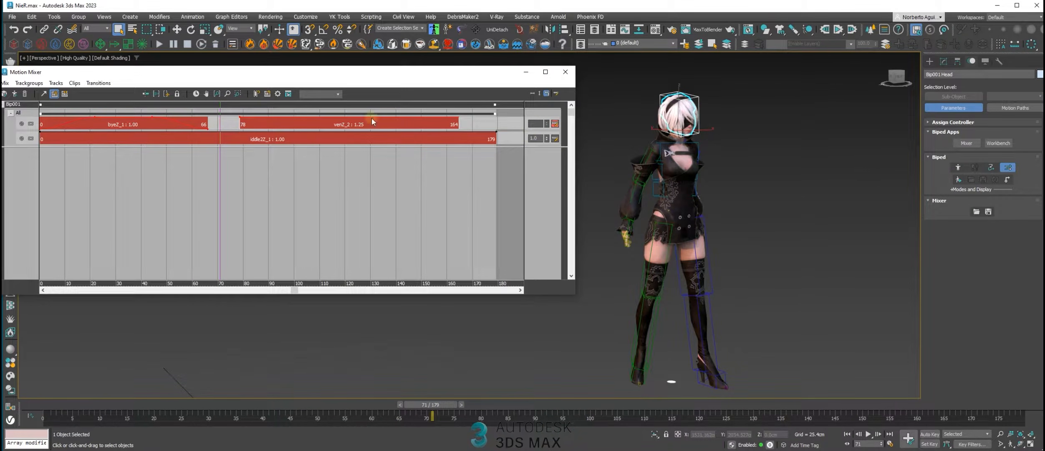
click(240, 119)
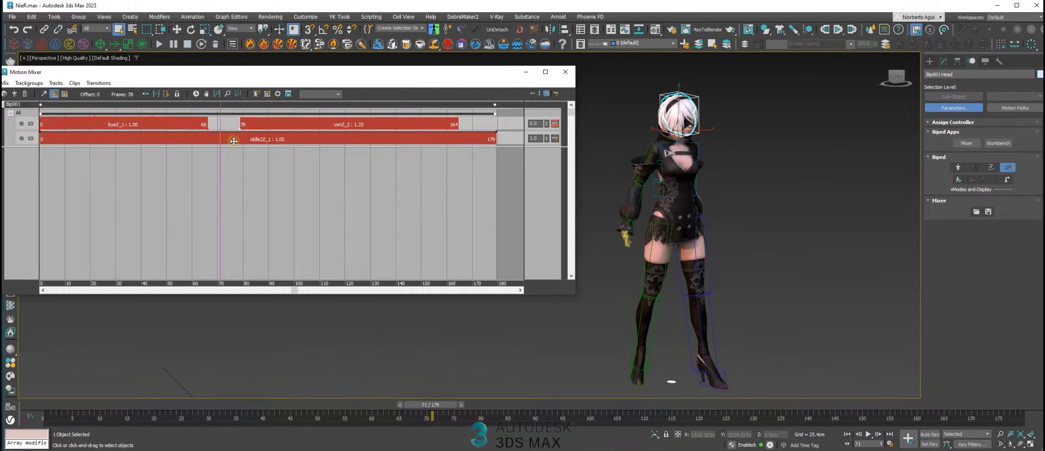
click(316, 126)
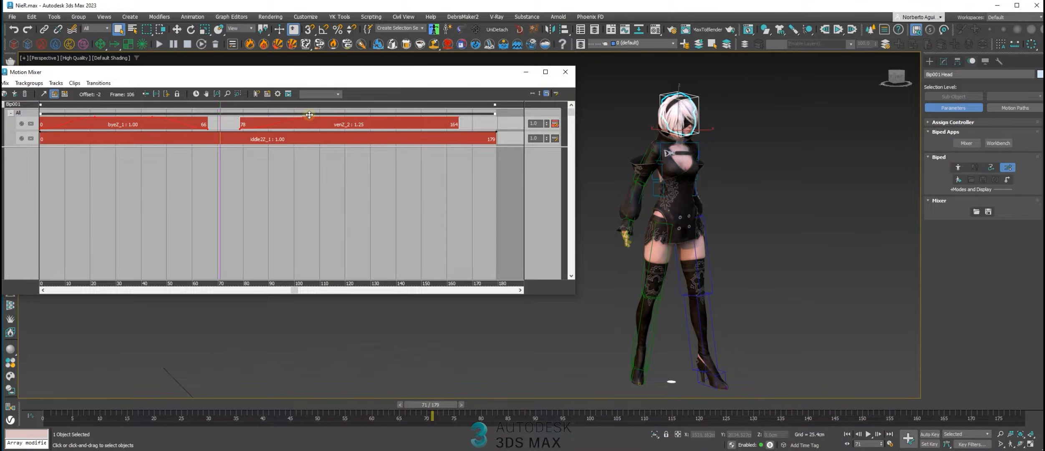
drag(460, 121, 447, 122)
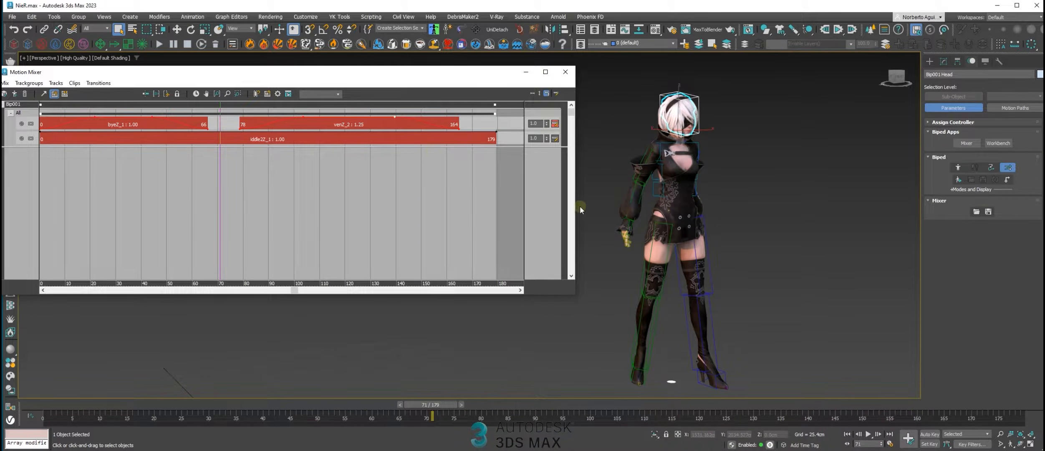
Play the mix with the ven clip's fades, stop it, and return to the first frame
click(866, 434)
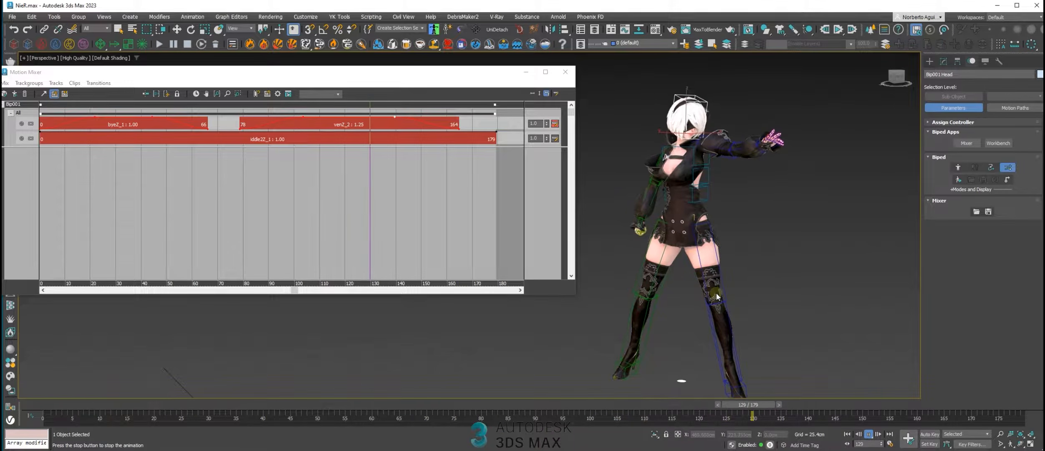
click(869, 435)
click(848, 434)
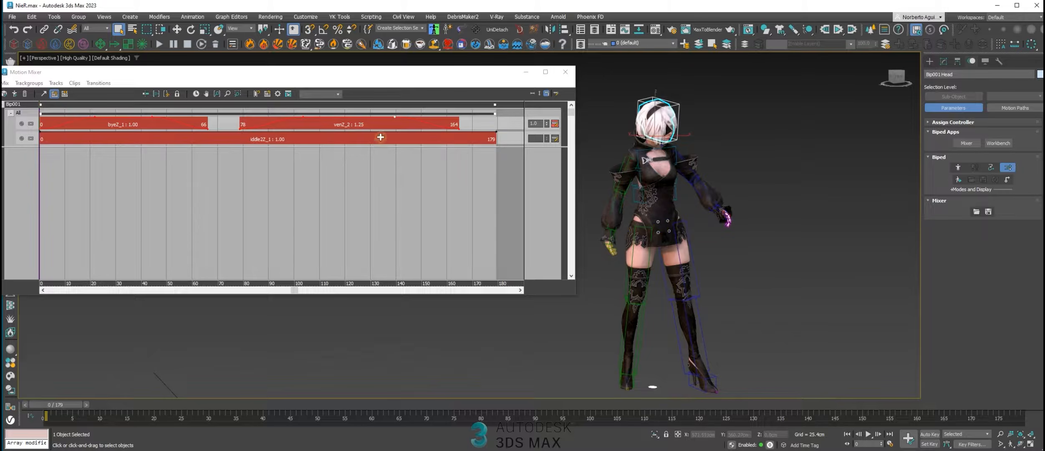
Reposition the Motion Mixer window and scrub from the start to frame 101 to check the ven clip's blend-in
scroll(294, 180, down, 1)
middle_drag(235, 180, 267, 192)
middle_drag(137, 163, 154, 185)
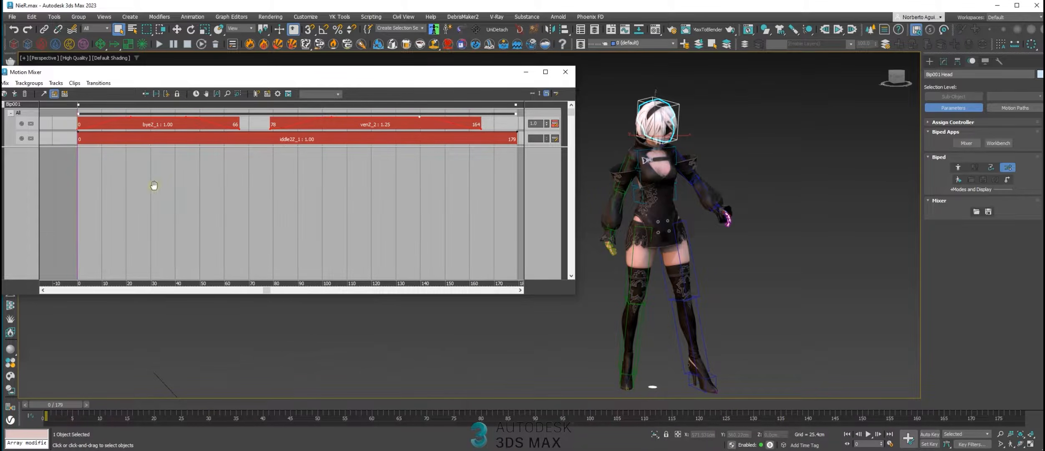
drag(461, 73, 466, 65)
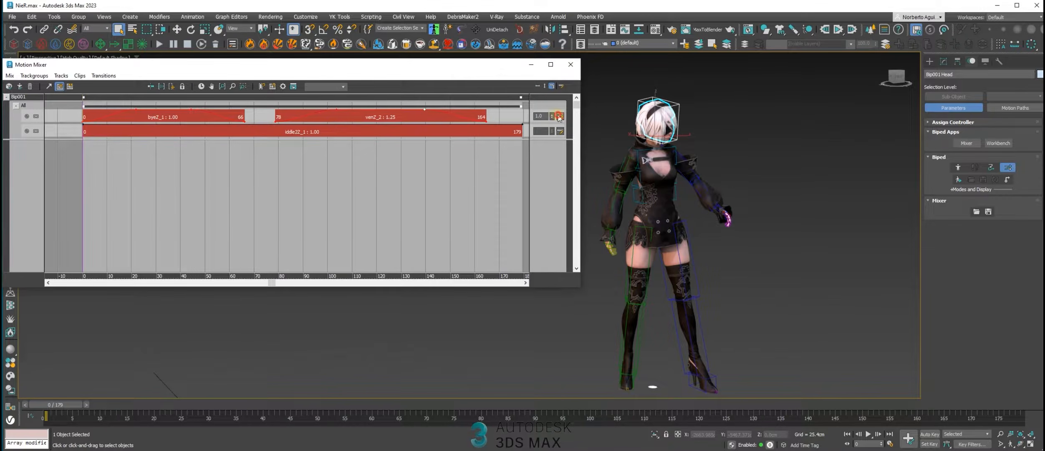
drag(68, 405, 545, 409)
scroll(722, 322, down, 3)
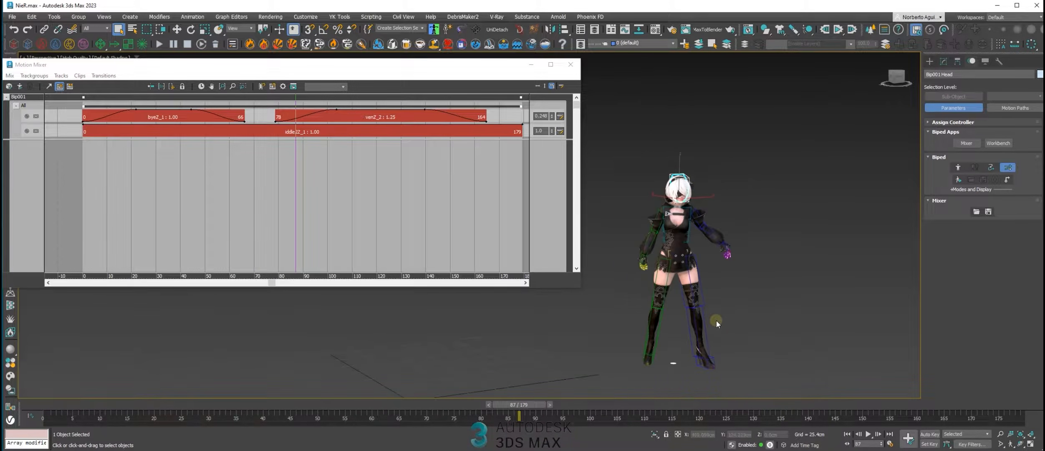
drag(519, 404, 592, 405)
Delete the ven clip from the upper layer track and scrub over the emptied section to frame 113
click(368, 116)
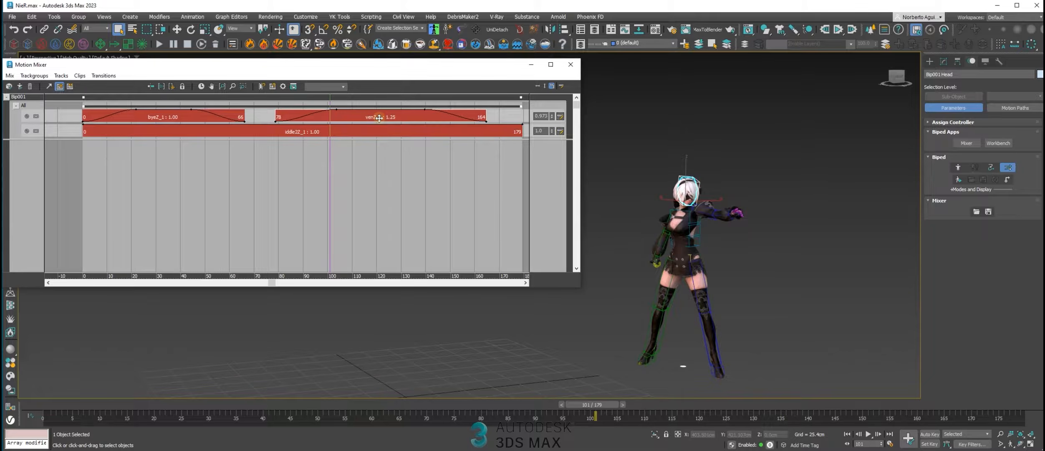
middle_drag(326, 191, 335, 242)
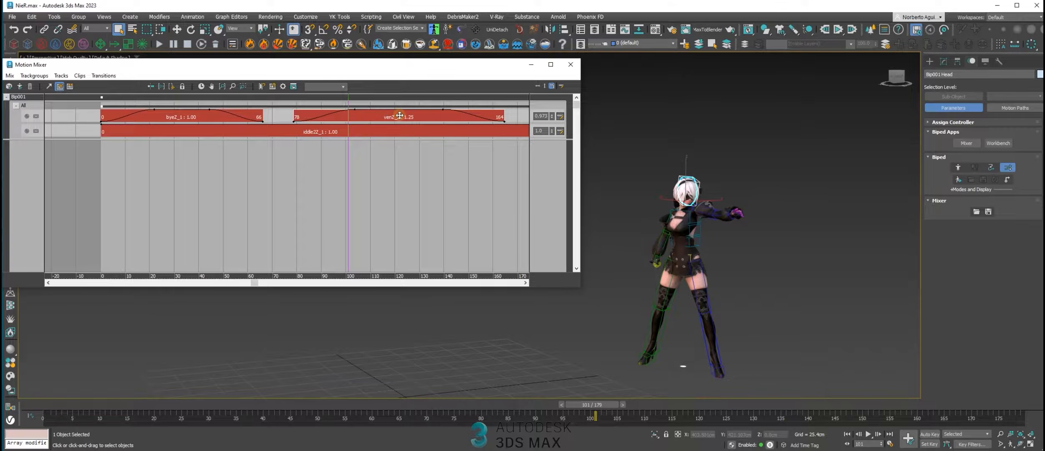
key(Delete)
middle_drag(342, 164, 358, 157)
mouse_move(364, 140)
mouse_down()
mouse_move(179, 146)
mouse_move(330, 161)
mouse_move(483, 159)
mouse_move(376, 145)
mouse_up()
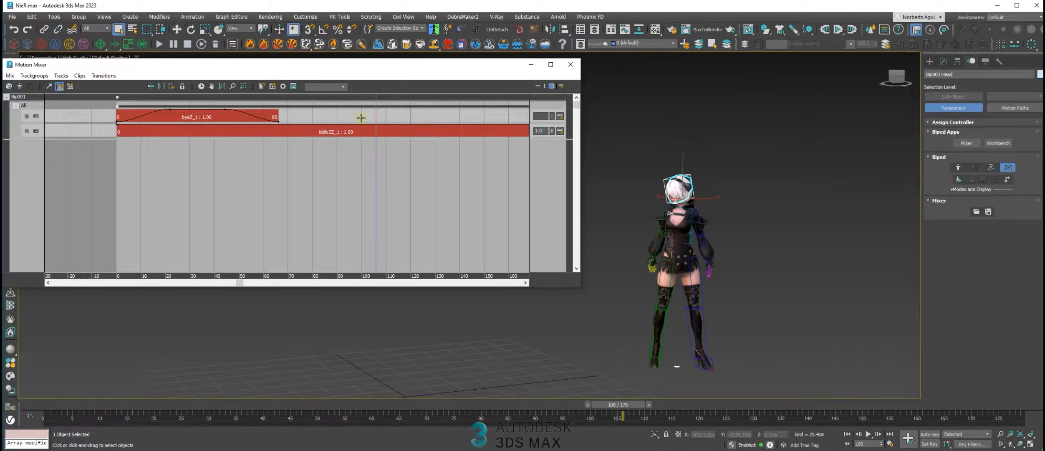
drag(375, 109, 401, 136)
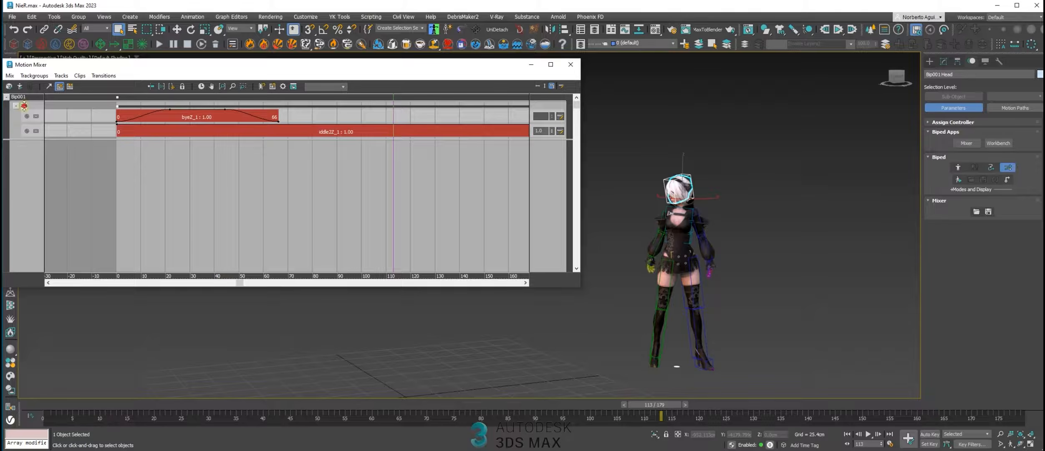
Add a new trackgroup above the existing one on the biped
right_click(24, 106)
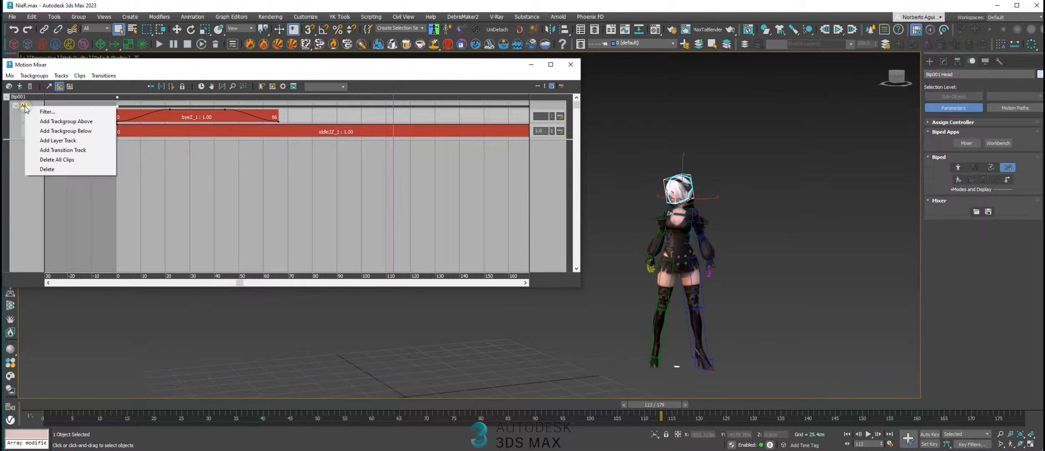
click(69, 122)
click(155, 116)
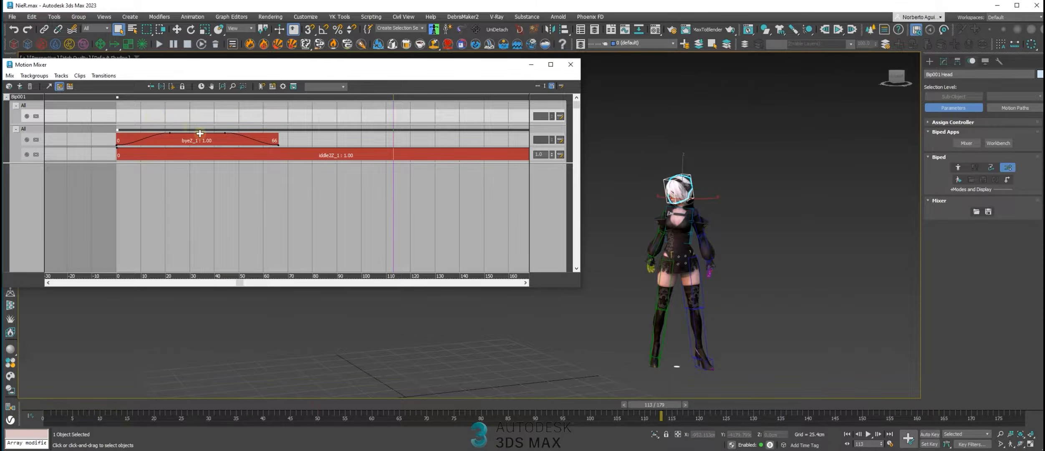
Load ven.bip as a clip in the new trackgroup's track, place it at frames 67 to 136, and scrub back to frame 19
right_click(143, 114)
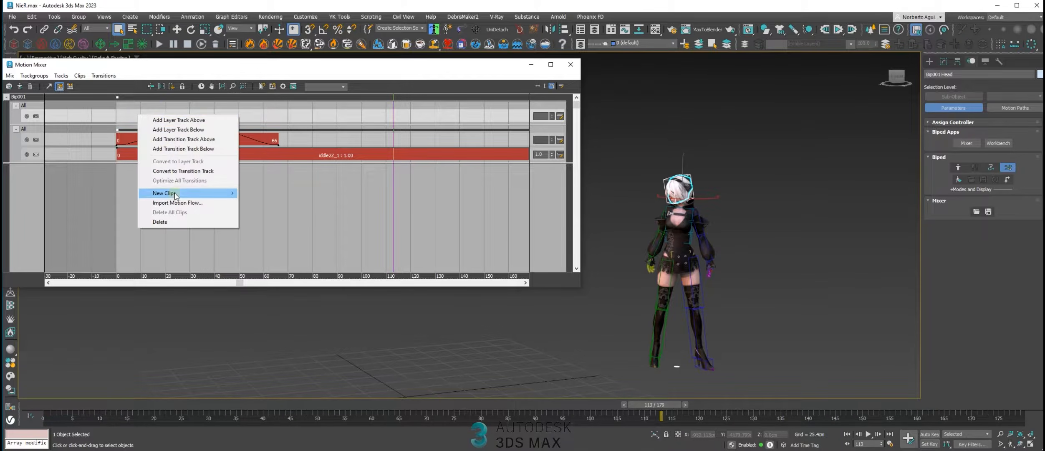
mouse_move(188, 193)
click(280, 193)
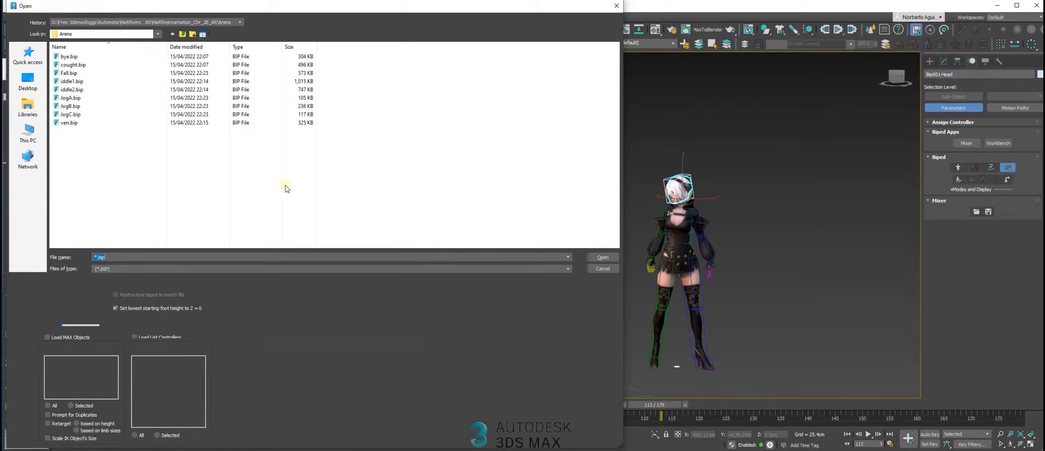
double_click(73, 123)
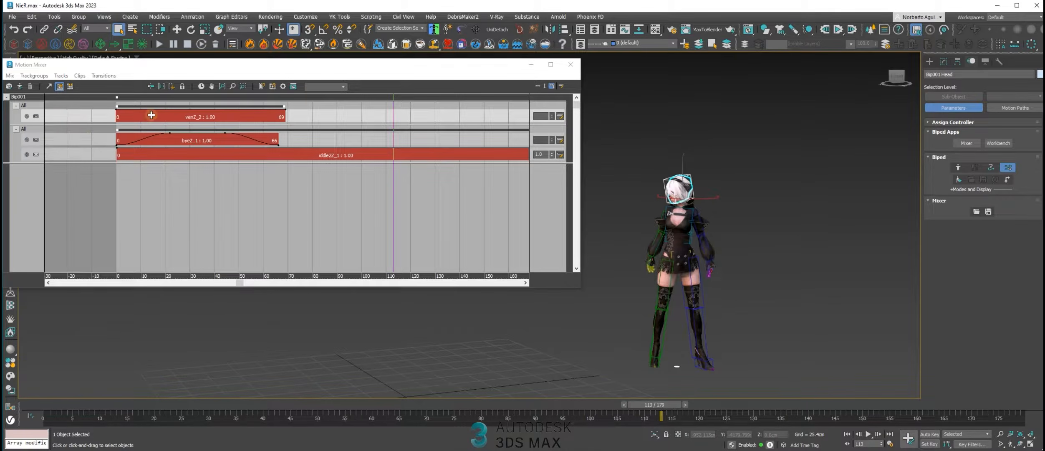
drag(393, 105, 379, 124)
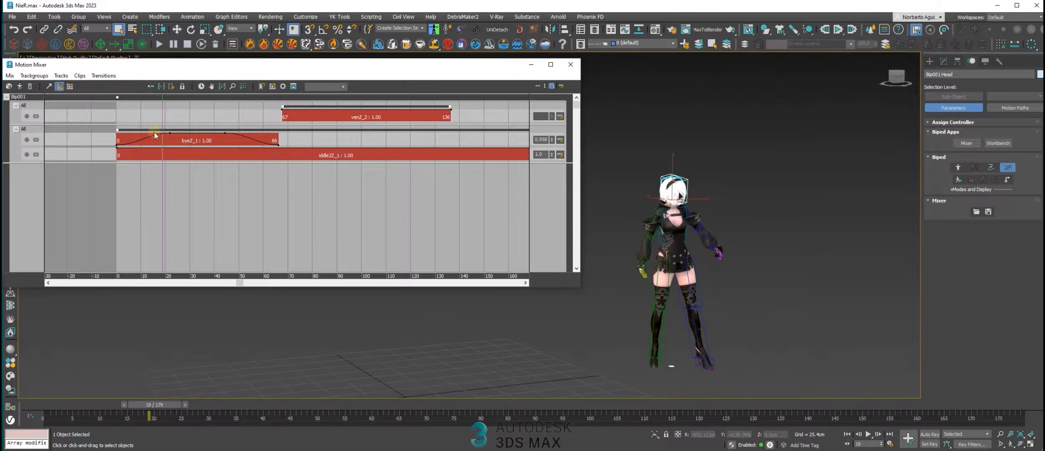
Scrub to frame 97 and filter the upper trackgroup to affect only the head, spine, arms and hands
drag(162, 113, 351, 118)
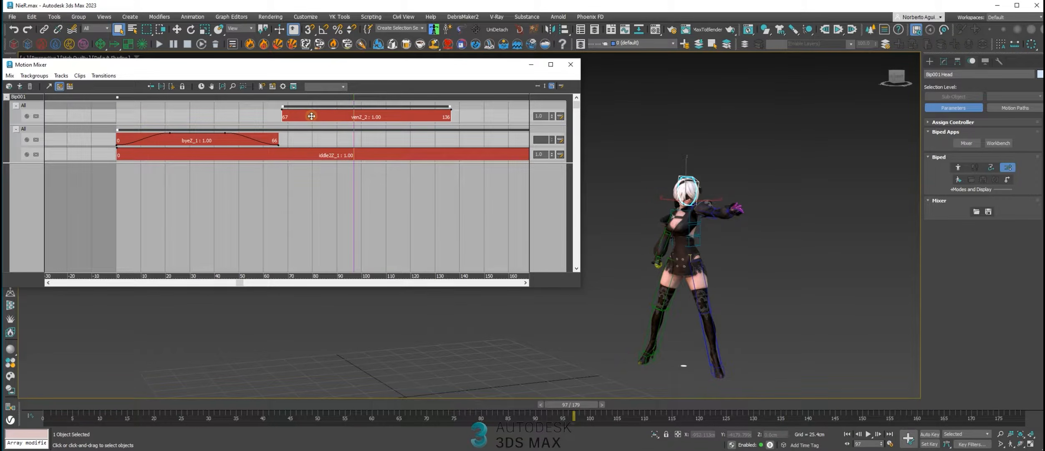
click(60, 114)
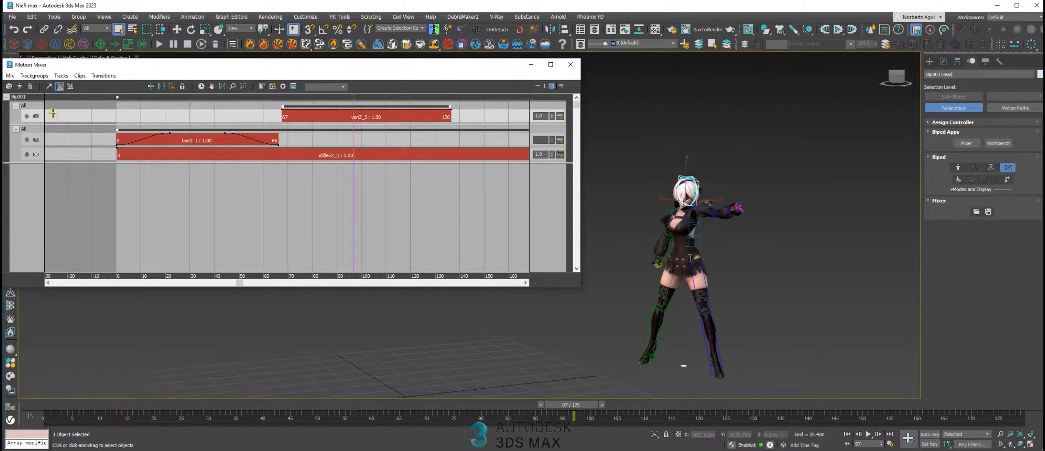
click(24, 105)
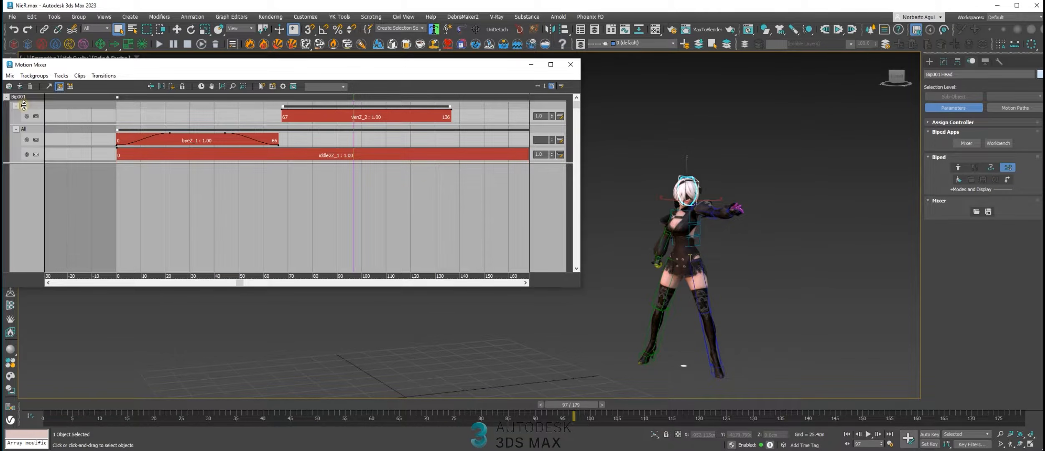
right_click(24, 106)
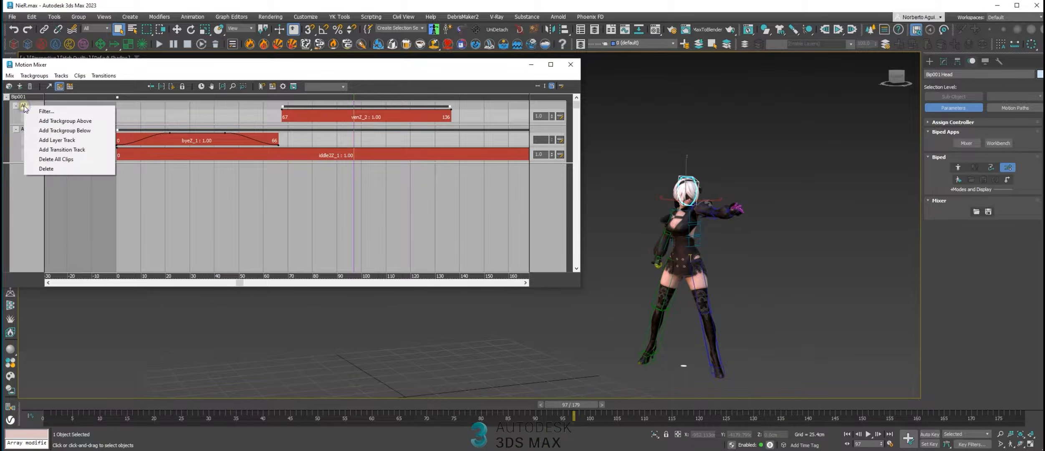
click(51, 113)
drag(104, 76, 129, 87)
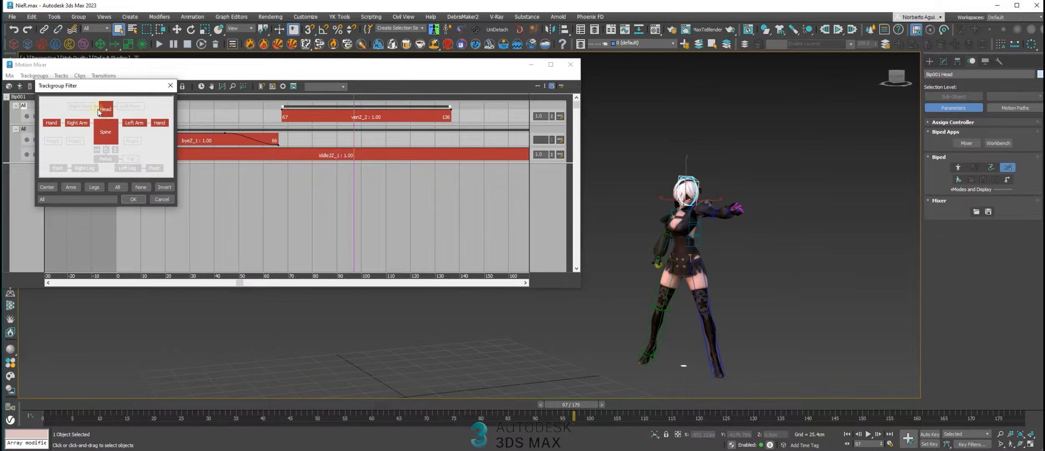
click(133, 199)
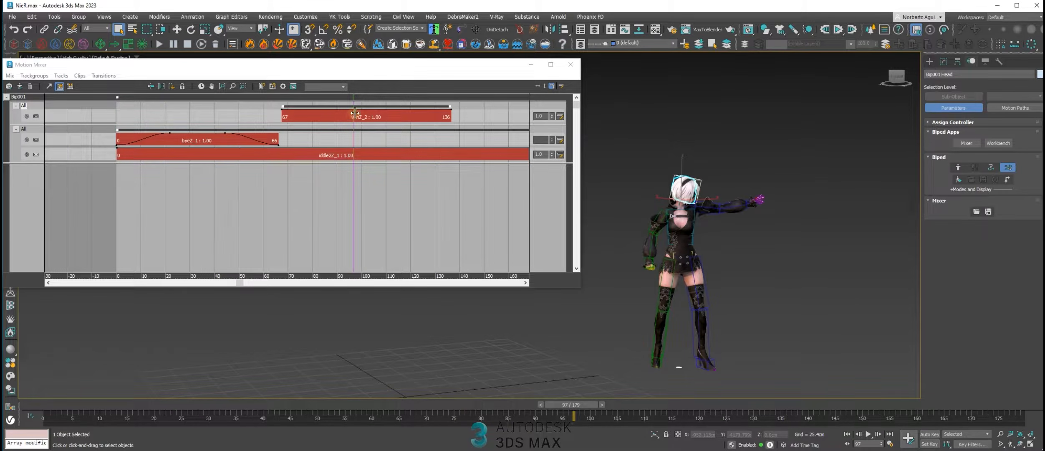
Shape the ven clip's weight curve so it blends in after its start and blends out before its end
mouse_move(354, 102)
mouse_down()
mouse_move(250, 110)
mouse_move(479, 136)
mouse_move(297, 128)
mouse_move(384, 122)
mouse_move(347, 116)
mouse_up()
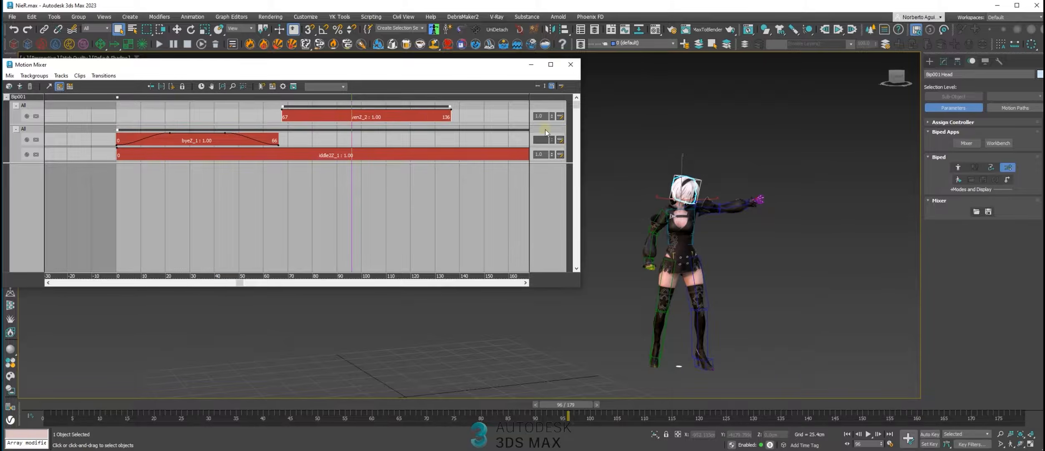
click(279, 118)
click(332, 117)
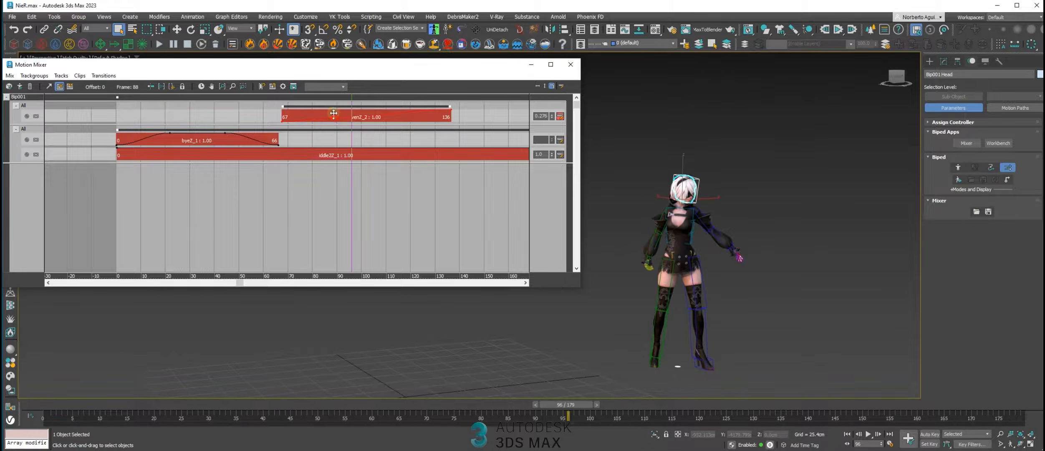
drag(339, 109, 339, 109)
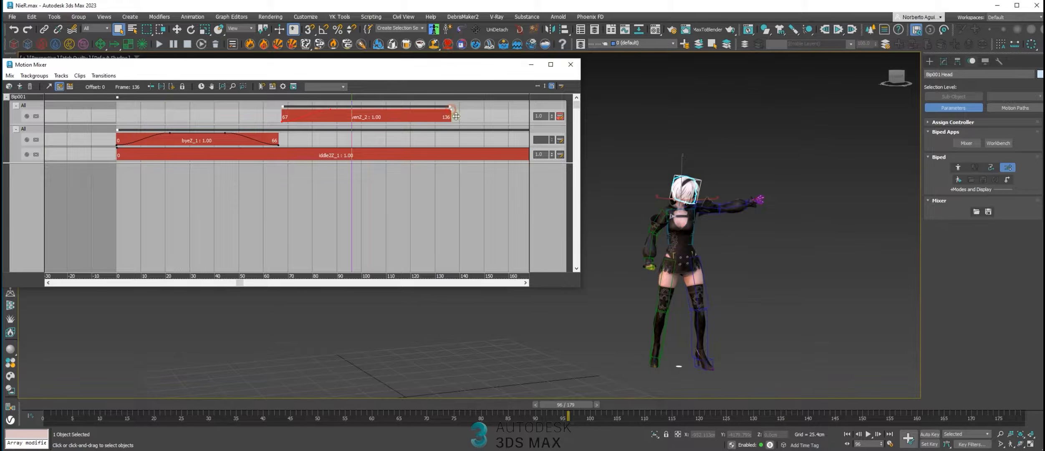
click(401, 116)
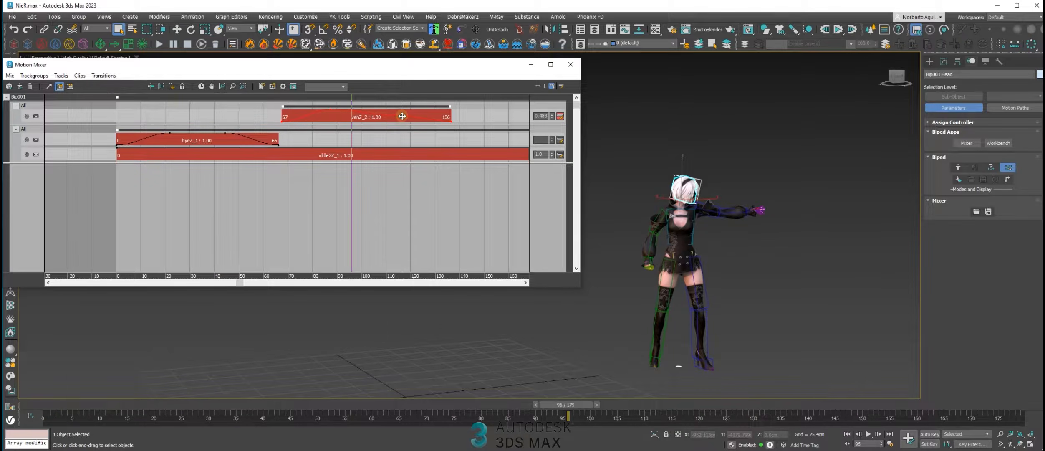
drag(404, 107, 297, 108)
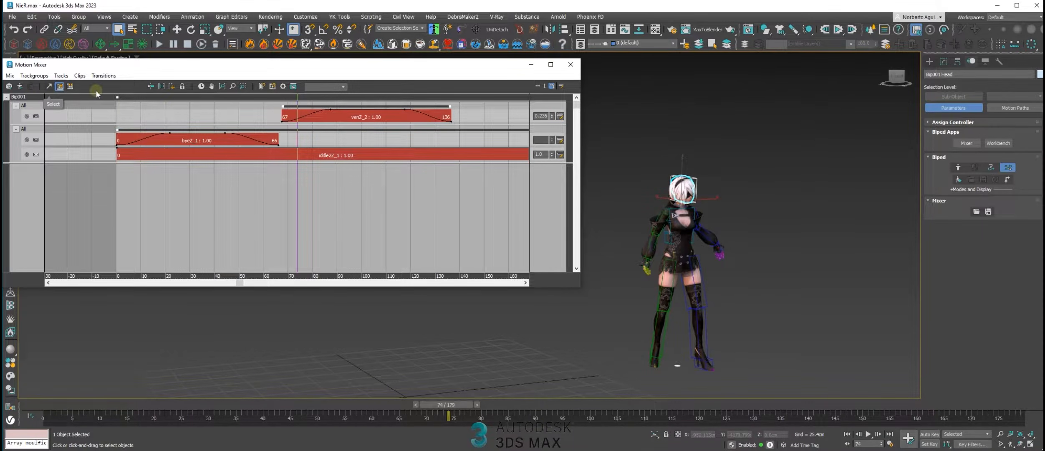
Move the ven clip to frames 76 to 145 and play and scrub the animation to check the transition
drag(297, 100, 275, 102)
drag(378, 115, 385, 116)
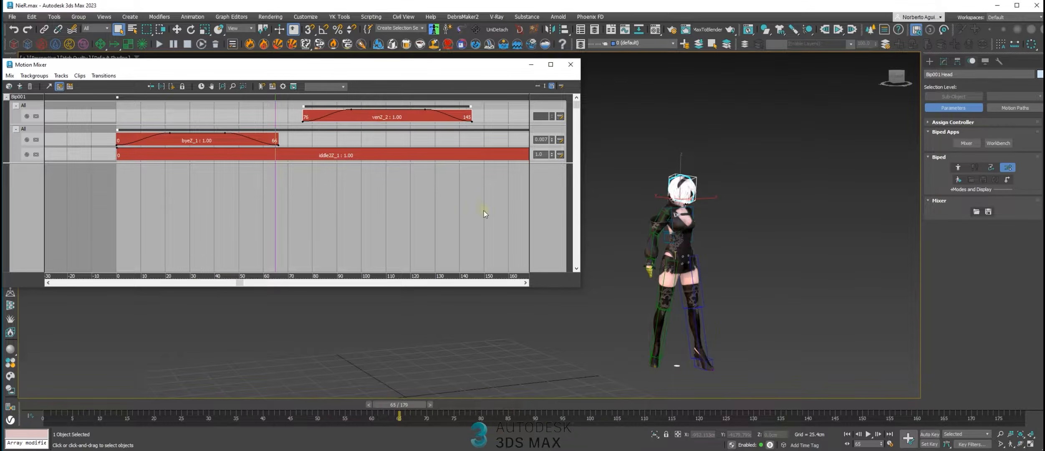
click(866, 435)
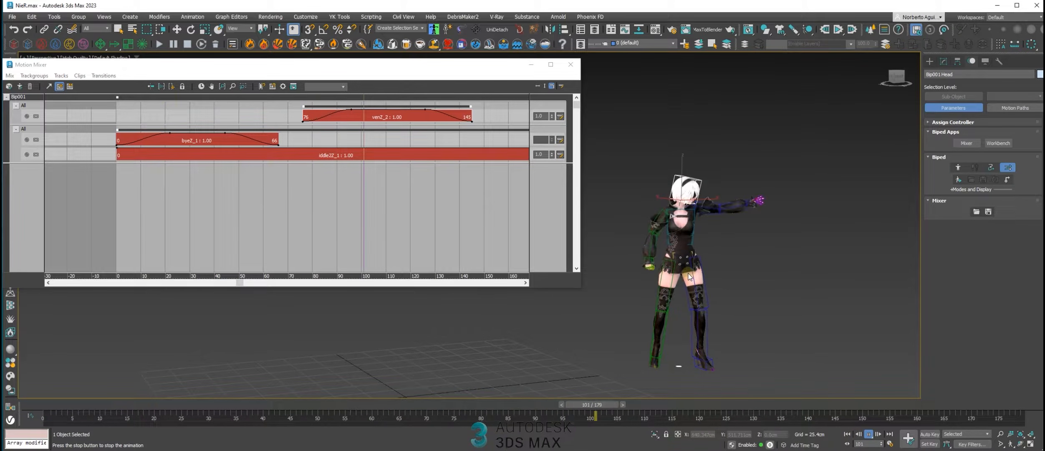
drag(256, 402, 595, 434)
drag(592, 405, 493, 418)
Move the ven clip to frames 105 to 174, shorten its weight blend-in, and play the animation
drag(392, 117, 439, 124)
middle_drag(432, 175, 378, 180)
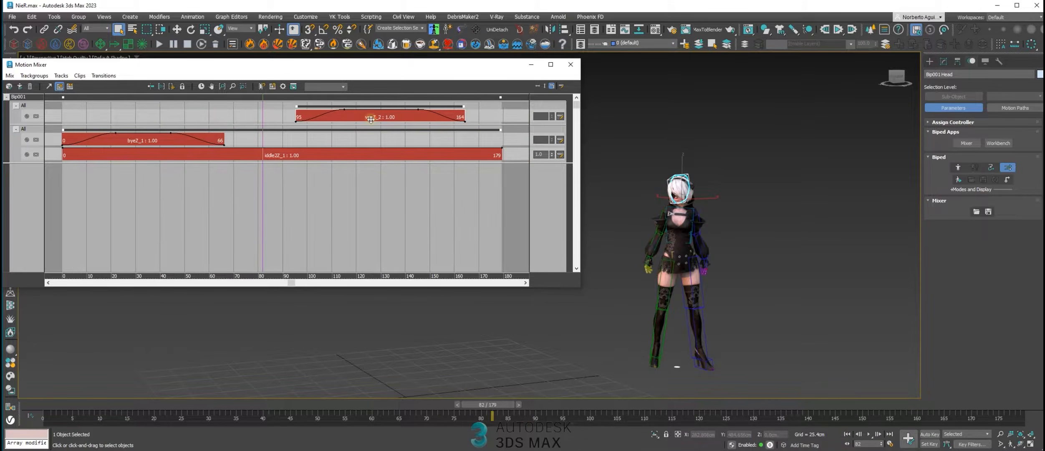
drag(379, 114, 374, 116)
mouse_move(265, 101)
mouse_down()
mouse_move(392, 127)
mouse_move(320, 124)
mouse_move(349, 106)
mouse_up()
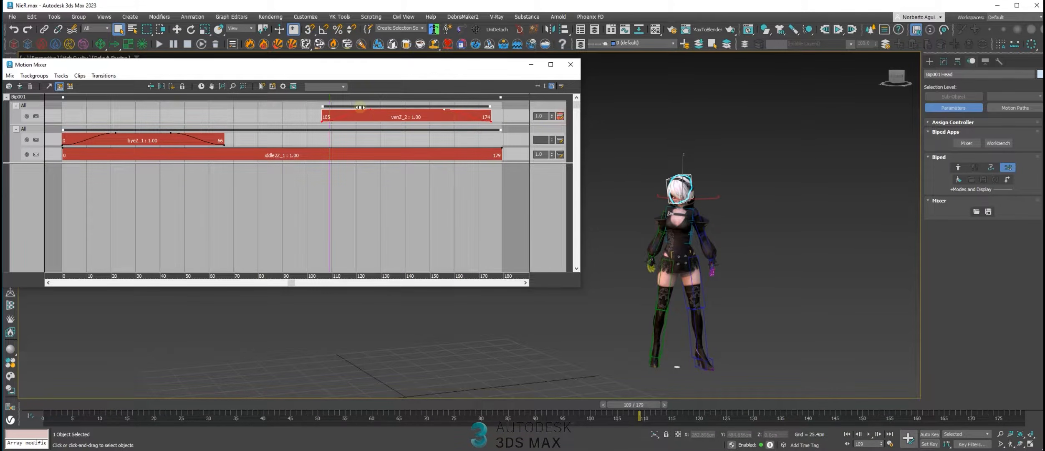
drag(371, 108, 320, 104)
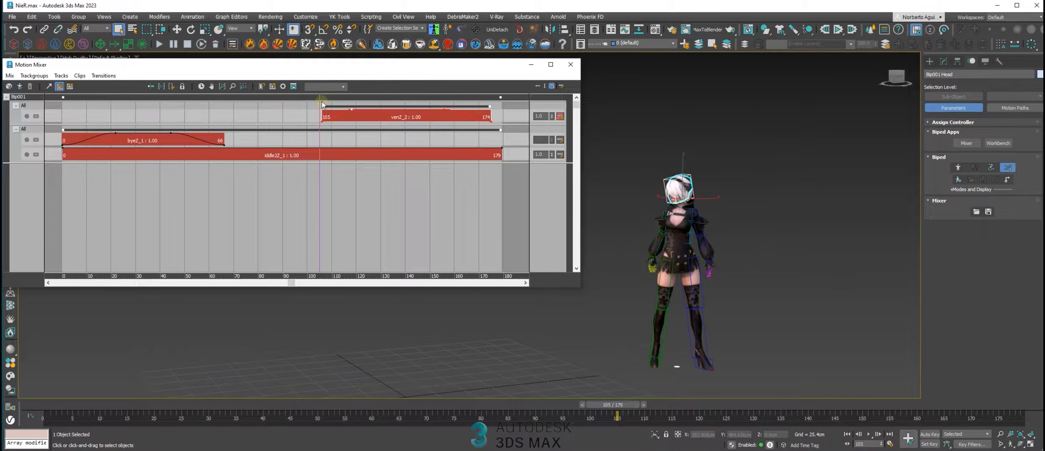
click(870, 434)
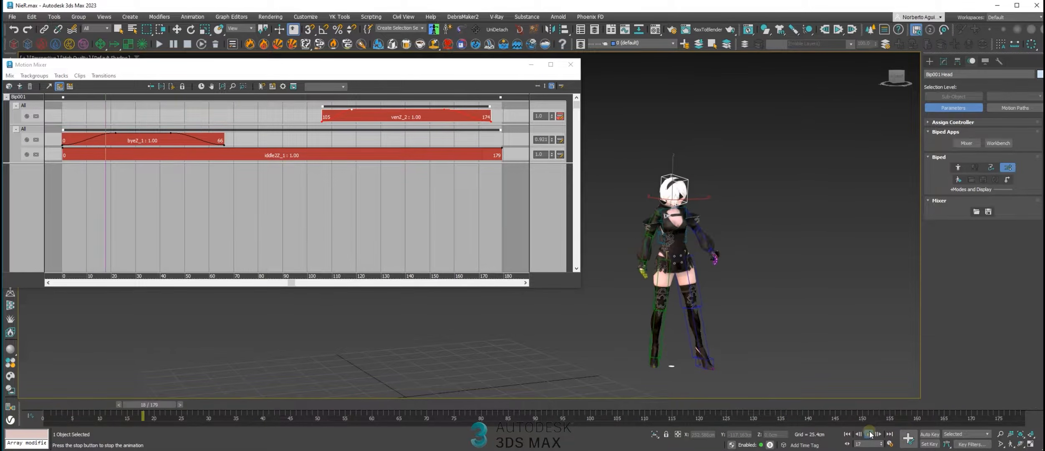
click(869, 435)
Stretch the ven clip to span frames 90 to 178 and play back the retimed motion from frame 86
click(560, 116)
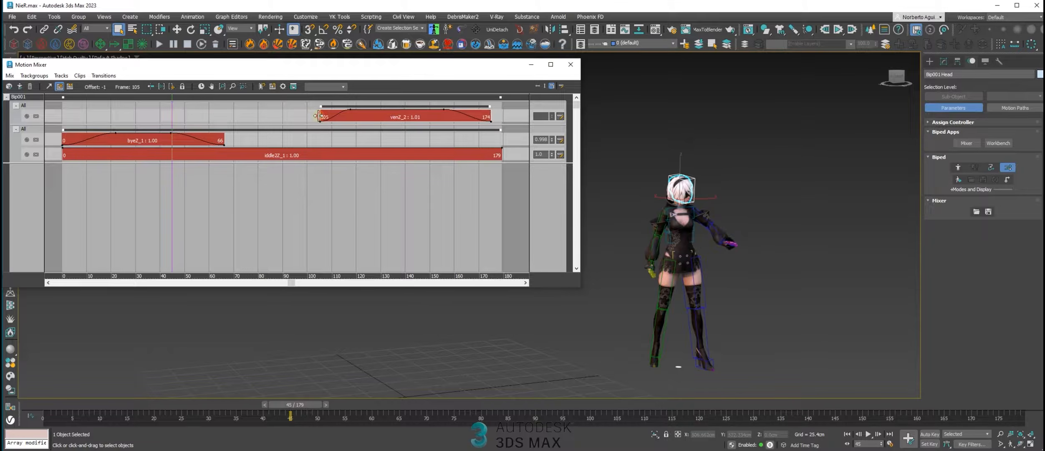
drag(276, 116, 274, 116)
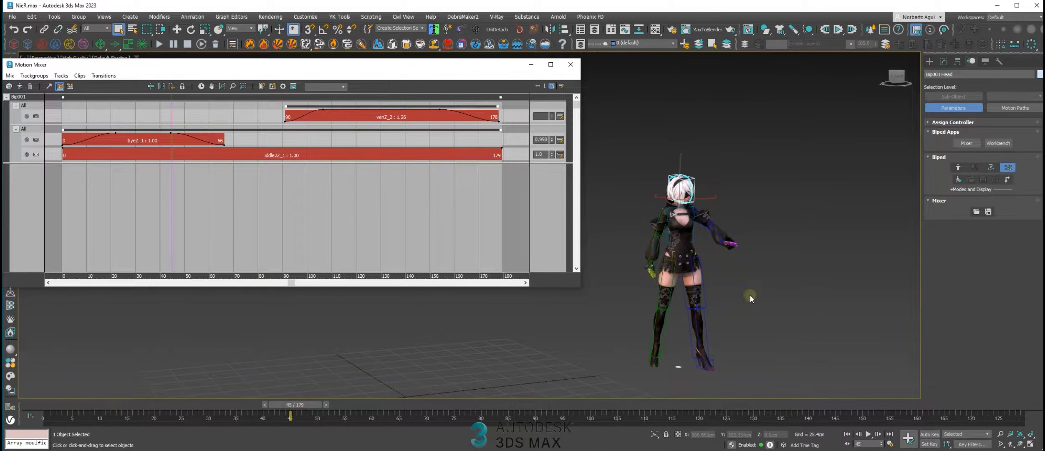
drag(315, 414, 513, 418)
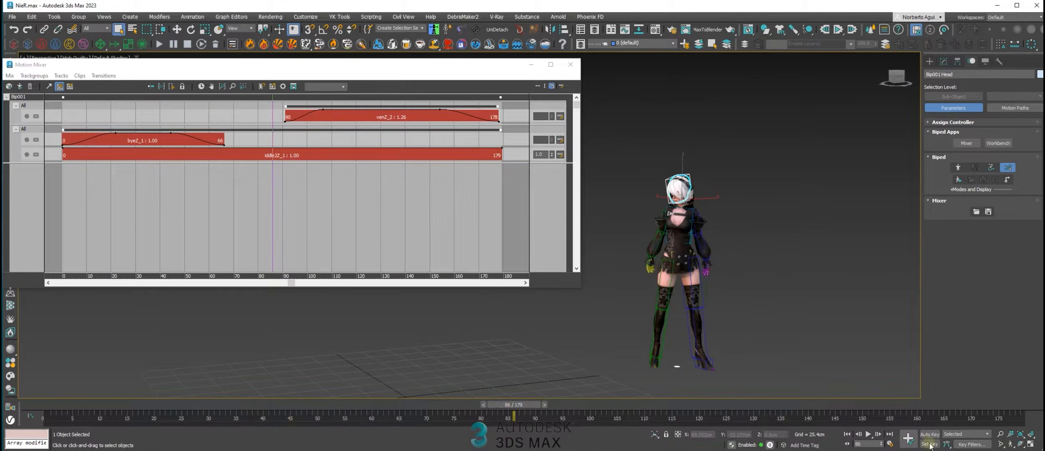
click(868, 434)
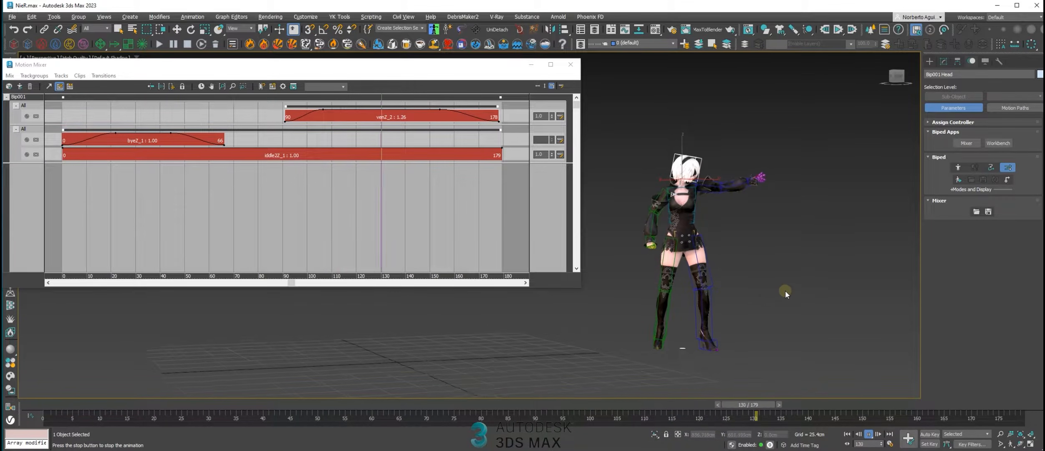
click(868, 434)
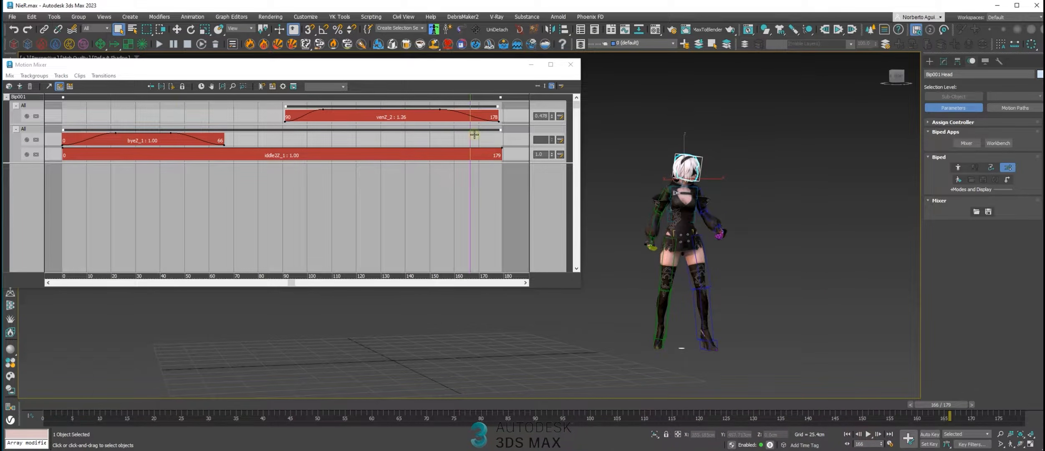
Shorten the ven clip's blend-in by moving its weight key closer to the clip's start, and play back the result
drag(471, 137, 301, 136)
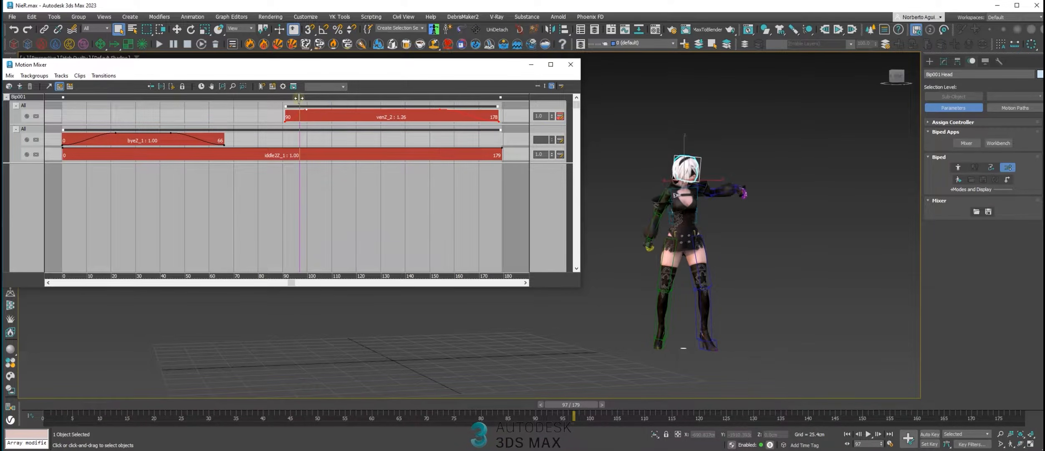
mouse_move(295, 96)
mouse_down()
mouse_move(284, 96)
mouse_move(318, 99)
mouse_move(287, 96)
mouse_up()
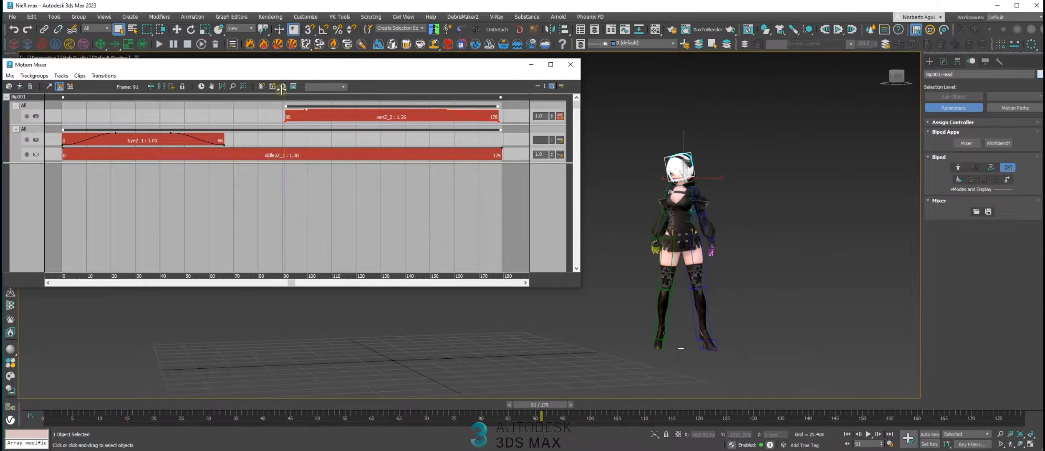
click(868, 435)
click(867, 434)
drag(626, 404, 458, 384)
drag(496, 390, 525, 390)
click(869, 435)
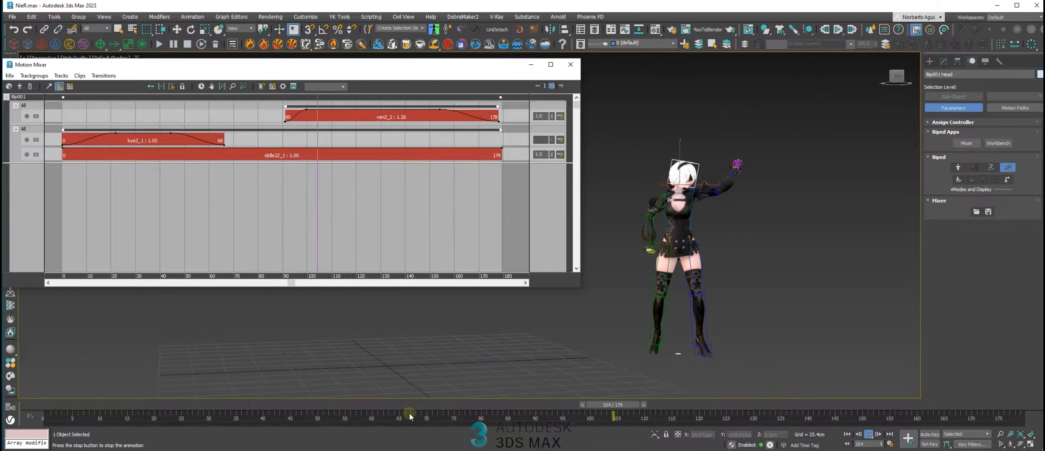
Scrub the bye clip's section from frame 32 to 53 and examine how the tracks of both trackgroups combine
drag(434, 402, 252, 346)
click(267, 144)
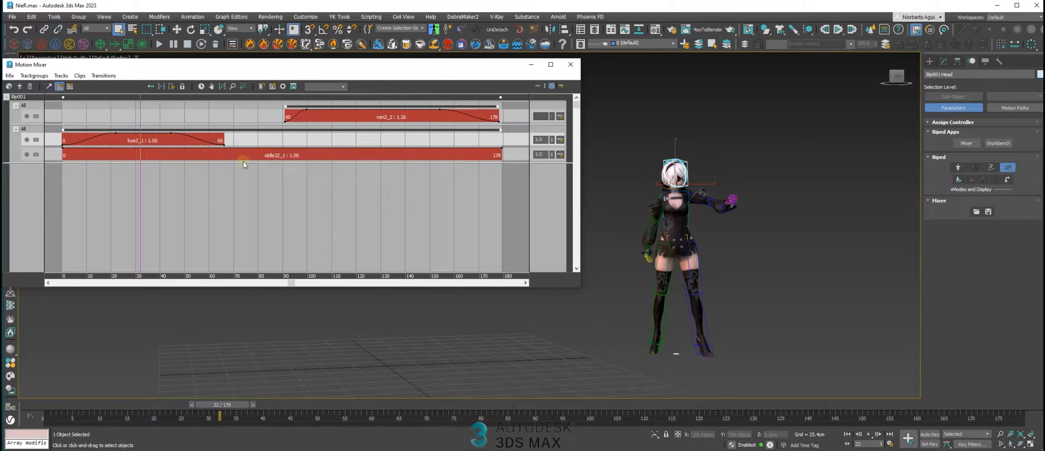
click(242, 113)
click(257, 137)
click(258, 119)
click(261, 137)
click(256, 113)
click(199, 118)
click(165, 145)
click(243, 144)
mouse_move(139, 110)
mouse_down()
mouse_move(257, 127)
mouse_move(229, 131)
mouse_up()
click(283, 142)
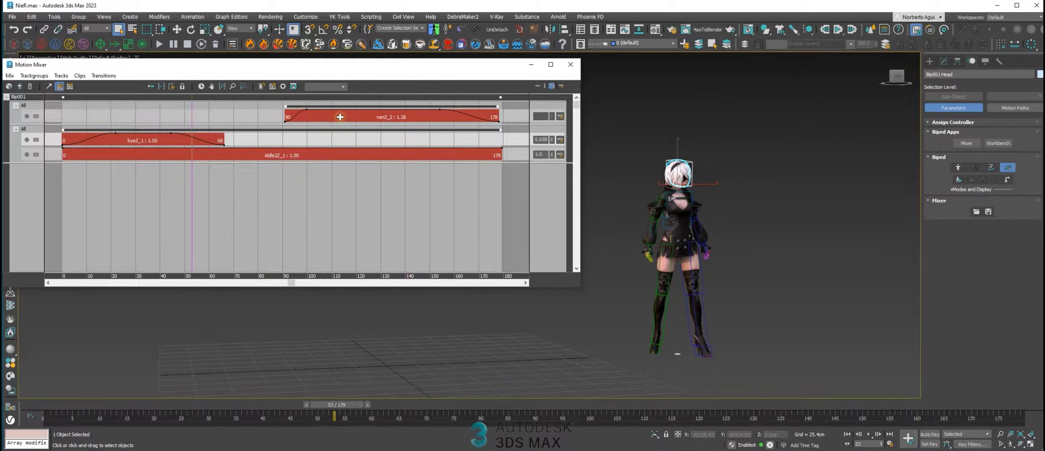
click(342, 120)
Review which body parts the upper trackgroup's filter includes, leaving the filter as it is
right_click(24, 105)
click(49, 110)
drag(81, 73, 190, 121)
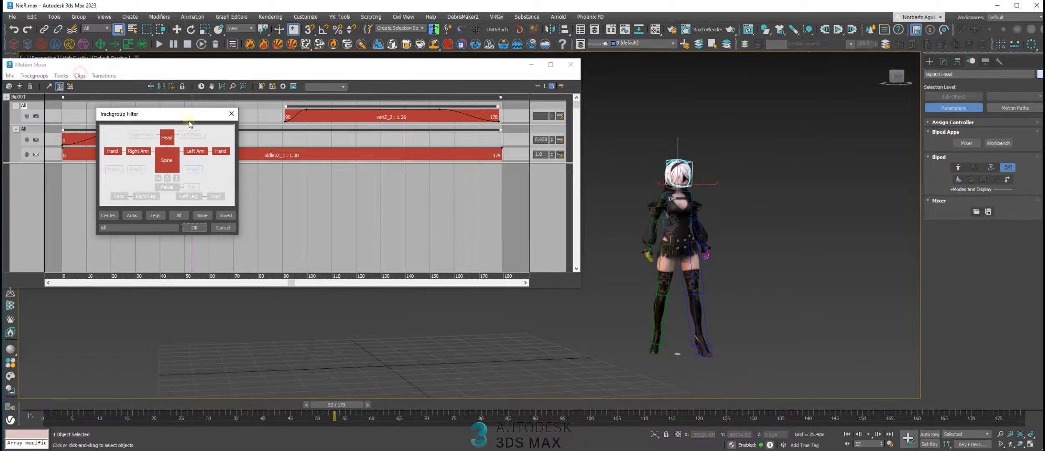
click(232, 114)
click(262, 139)
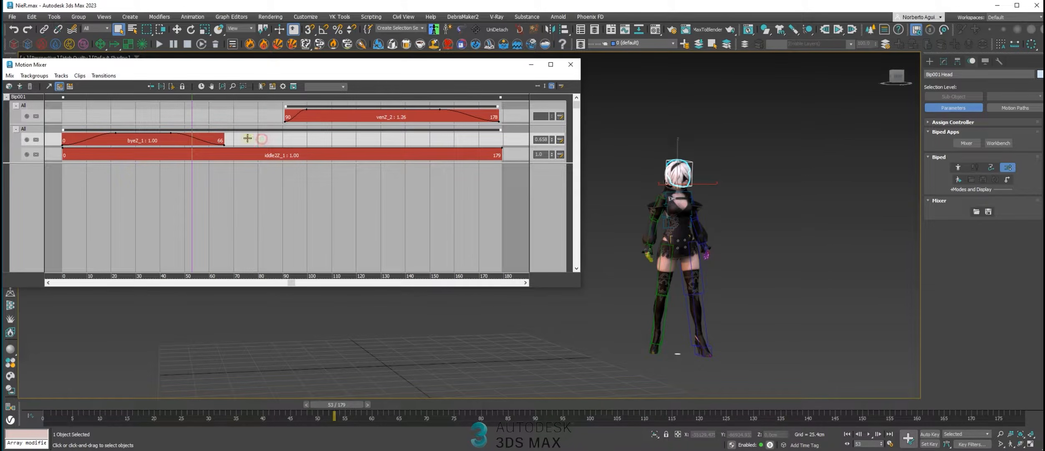
Compute a mixdown of all clips on Bip001 and copy the mixdown to the biped
click(133, 170)
scroll(390, 156, down, 4)
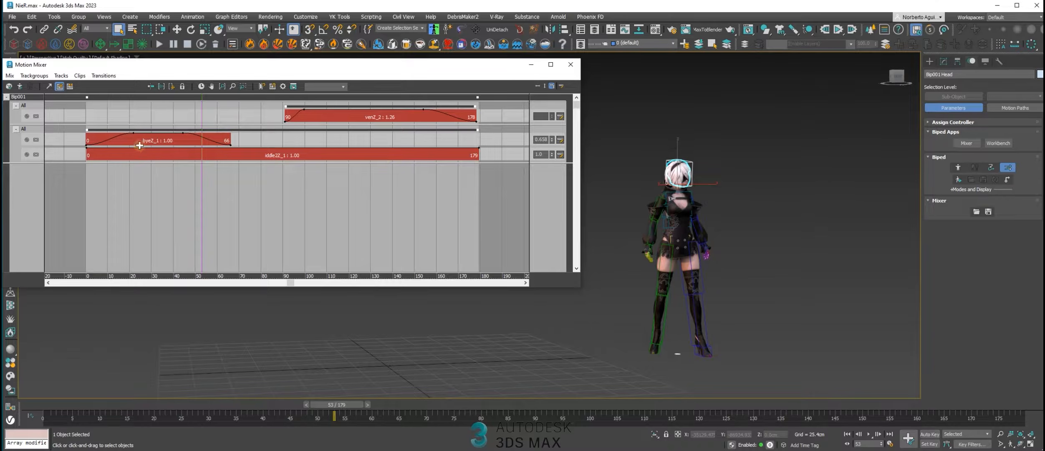
scroll(254, 142, down, 2)
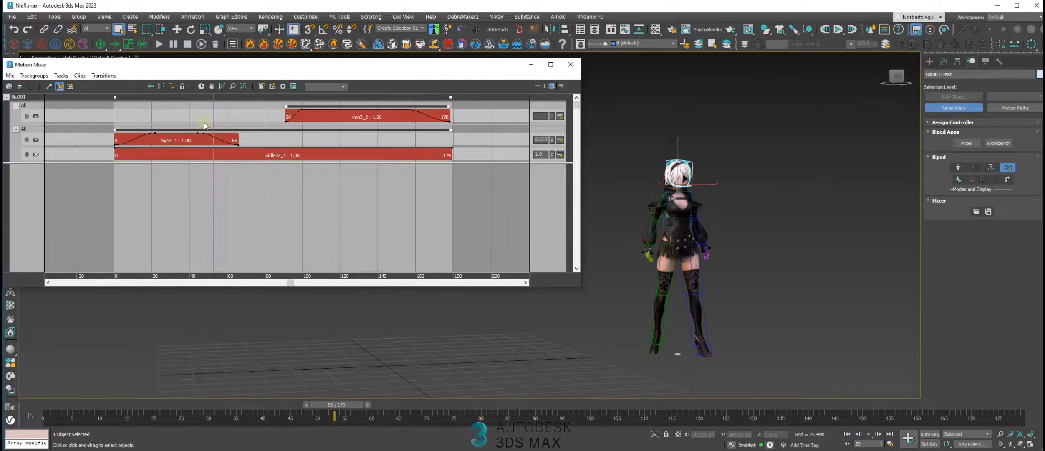
click(9, 76)
click(294, 229)
click(18, 97)
right_click(21, 98)
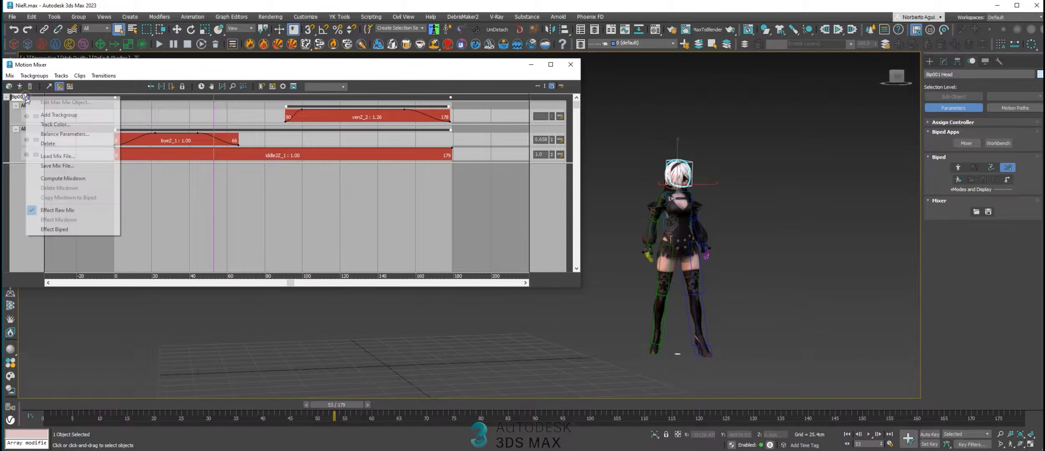
click(62, 178)
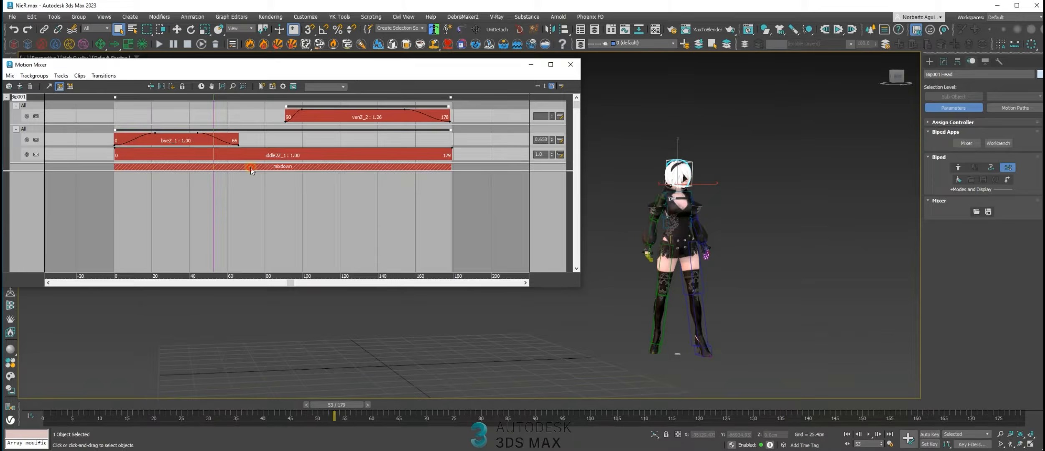
right_click(256, 168)
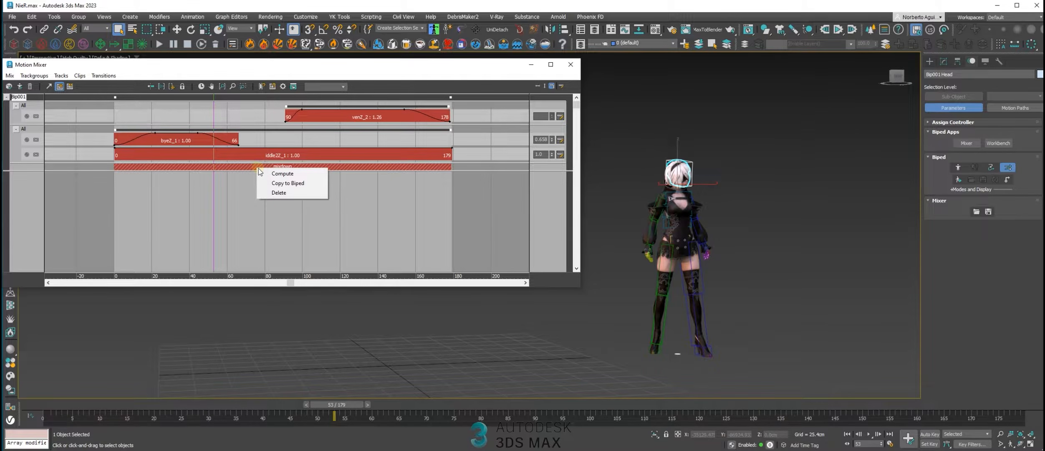
click(298, 184)
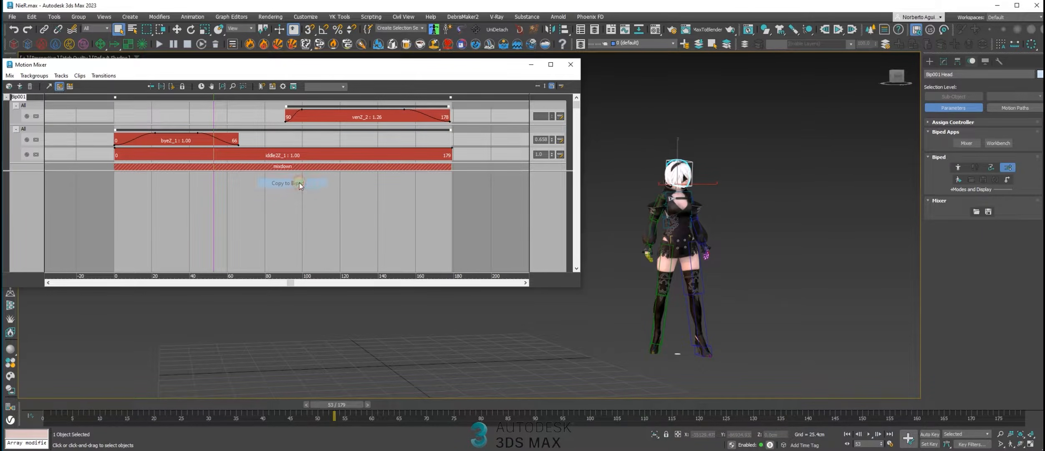
Close the Motion Mixer, turn off mixer mode and play back the motion baked onto the biped
click(569, 65)
click(1006, 168)
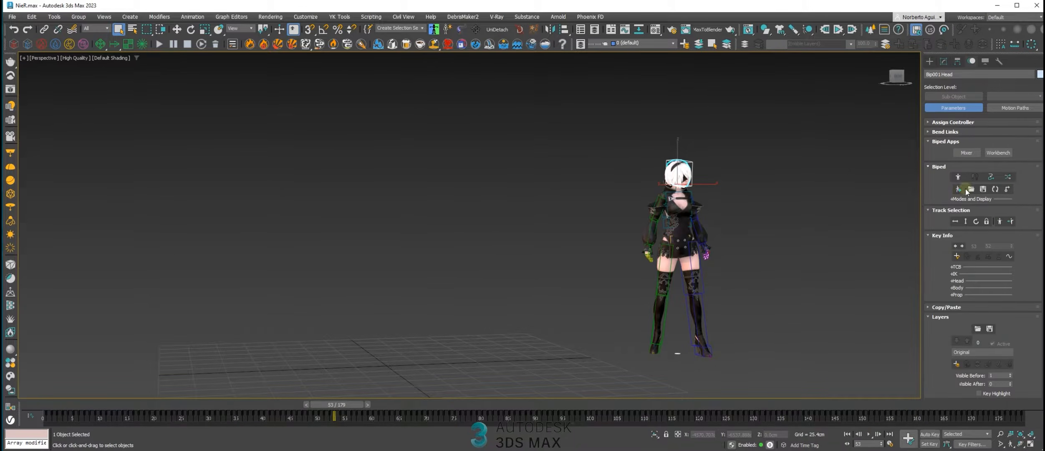
drag(665, 402, 461, 375)
click(765, 415)
middle_drag(721, 325, 584, 289)
click(871, 434)
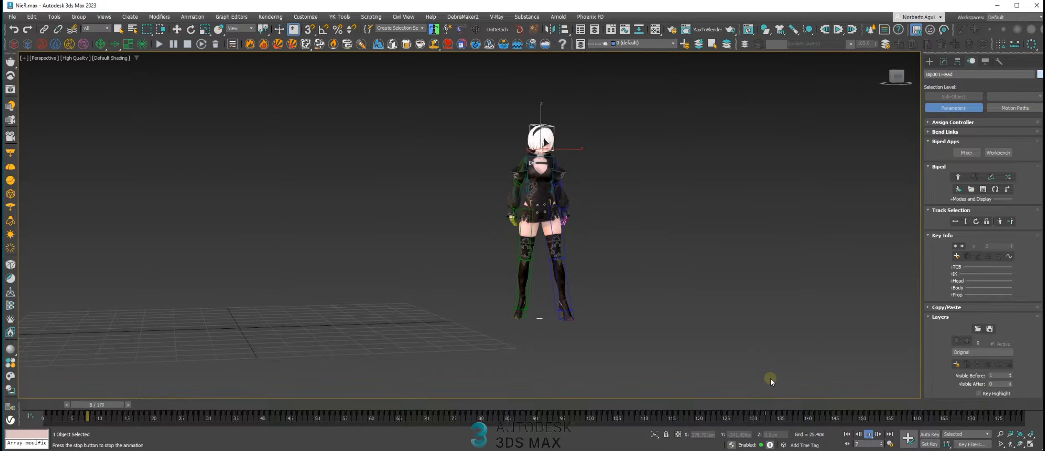
Add a new layer over the biped's original motion at frame 87 and select the body track for moving
drag(391, 402, 488, 396)
click(956, 363)
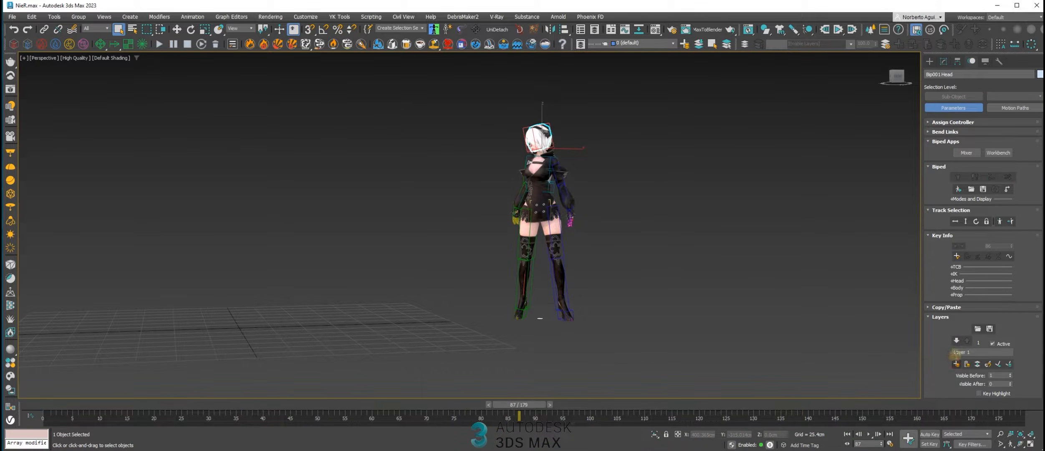
click(966, 222)
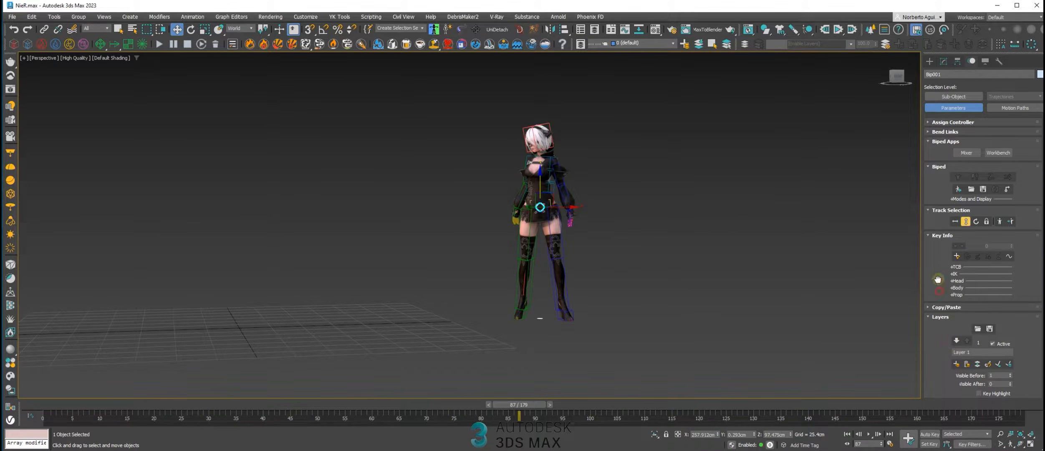
drag(938, 279, 944, 241)
With Auto Key on, move the biped's body horizontally to about X -4 cm near the grid's centre and collapse the layer
click(930, 434)
alt+middle_drag(547, 270, 600, 241)
drag(600, 228, 496, 248)
alt+middle_drag(496, 248, 499, 242)
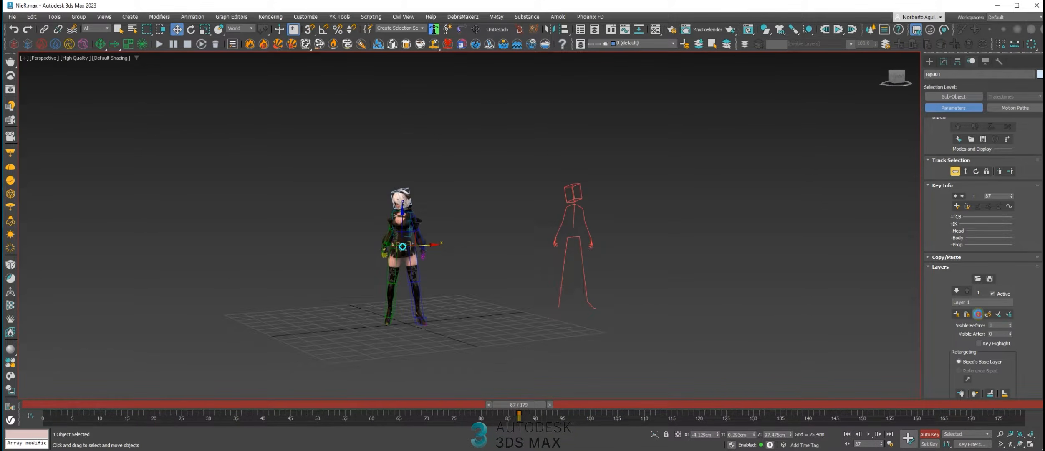
scroll(413, 279, up, 4)
middle_drag(426, 265, 477, 257)
scroll(476, 257, down, 2)
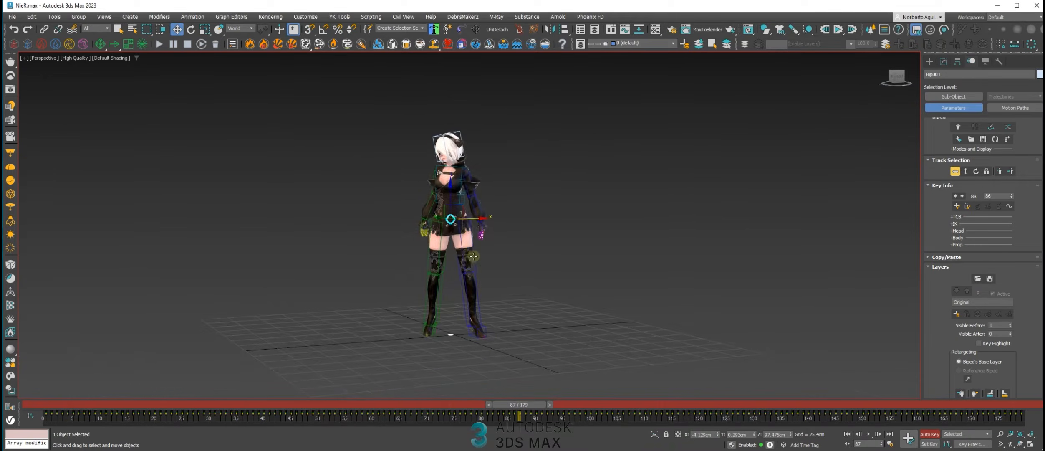
Deselect the biped and play back the repositioned animation while viewing it from several angles
scroll(943, 339, down, 1)
scroll(944, 339, up, 3)
click(929, 61)
click(806, 127)
click(868, 434)
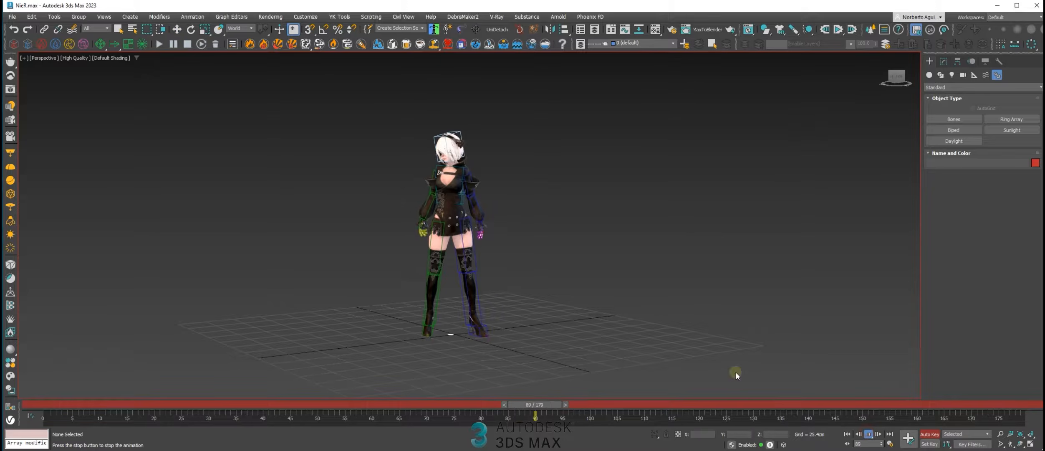
middle_drag(640, 321, 757, 325)
scroll(572, 292, up, 3)
alt+middle_drag(564, 289, 556, 290)
scroll(556, 290, down, 3)
click(869, 435)
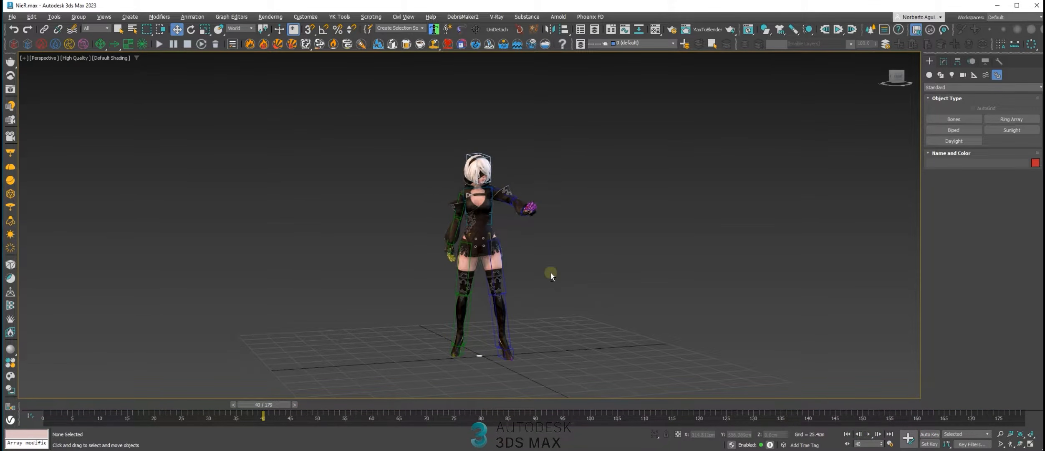
Select the biped's head, reopen the Motion Mixer and arrange its window above the character
click(478, 167)
click(976, 63)
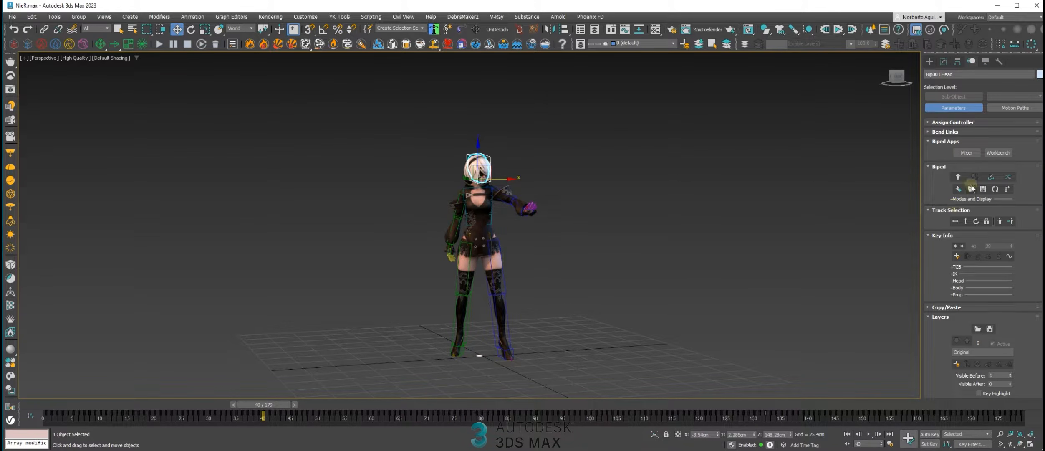
click(967, 153)
drag(525, 61, 516, 59)
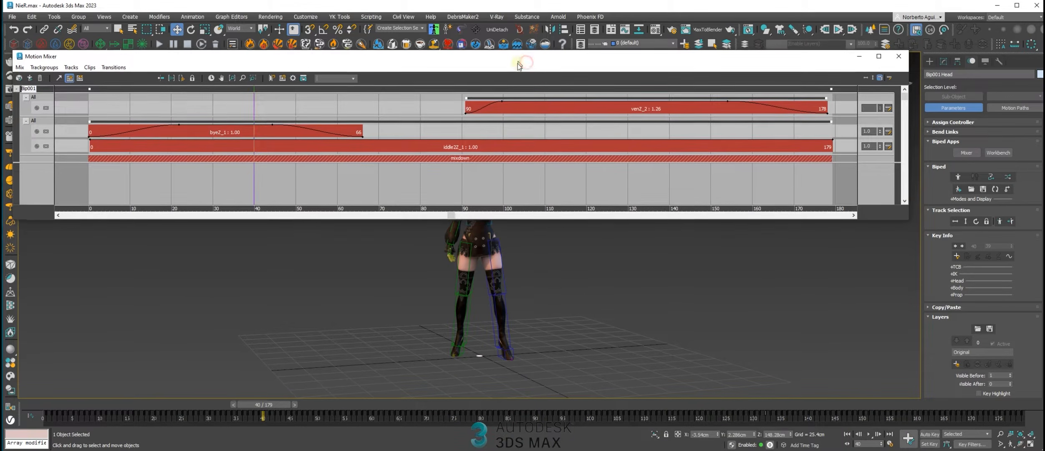
click(486, 159)
drag(452, 64, 451, 45)
middle_drag(481, 125, 470, 130)
middle_drag(707, 278, 604, 341)
scroll(554, 303, down, 3)
middle_drag(584, 292, 491, 289)
drag(487, 43, 484, 40)
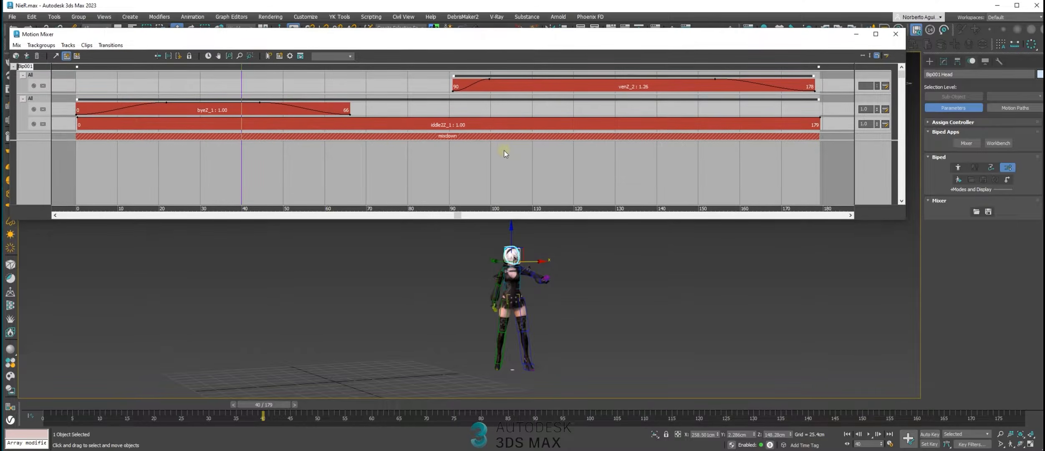
Clear the computed mixdown from the Motion Mixer
scroll(474, 154, up, 1)
click(462, 138)
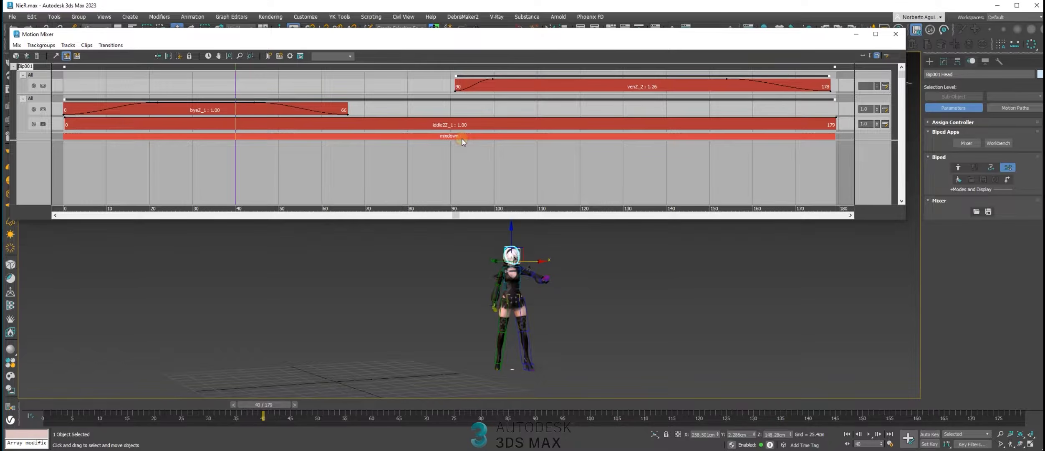
right_click(462, 139)
click(474, 164)
right_click(446, 124)
click(466, 200)
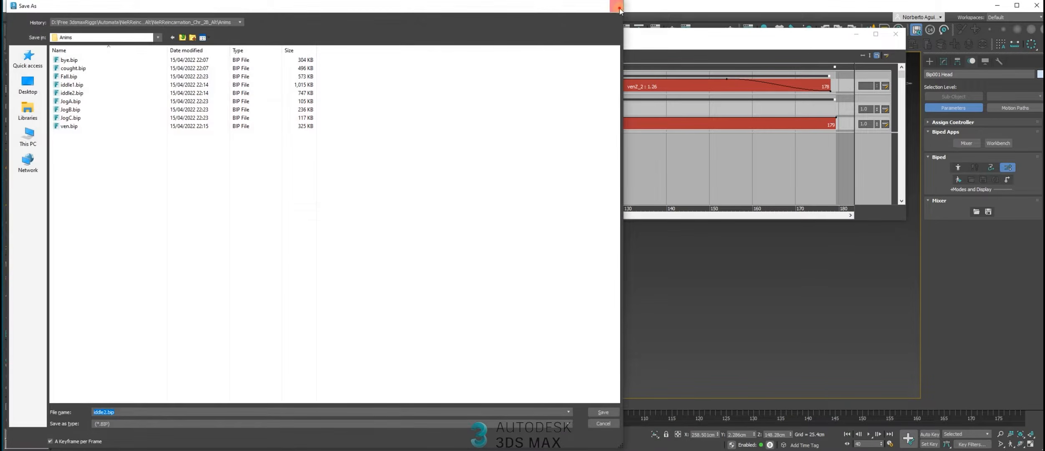
click(617, 6)
Delete the idle, bye and ven clips and their surplus tracks, leaving one trackgroup with a single empty track
key(Delete)
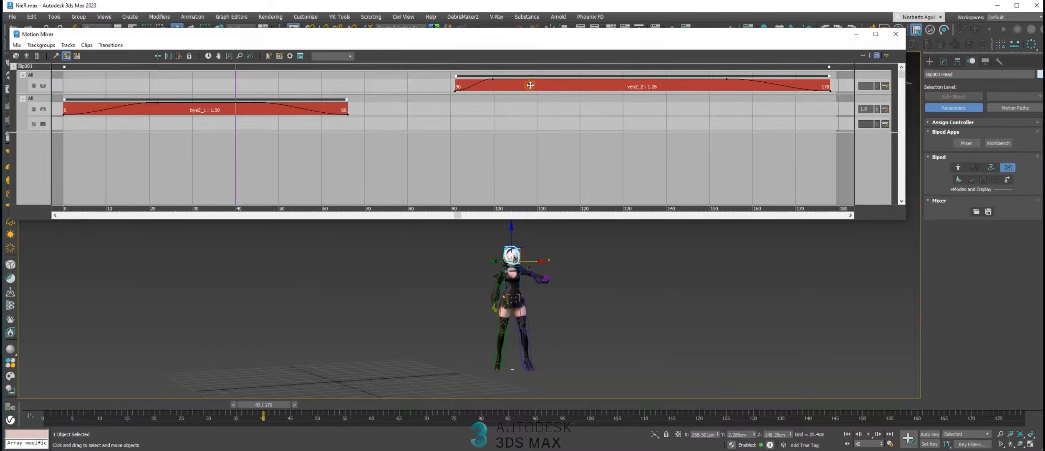
key(Delete)
click(327, 108)
key(Delete)
click(352, 122)
key(Delete)
click(346, 106)
key(Delete)
click(343, 84)
drag(371, 37, 389, 36)
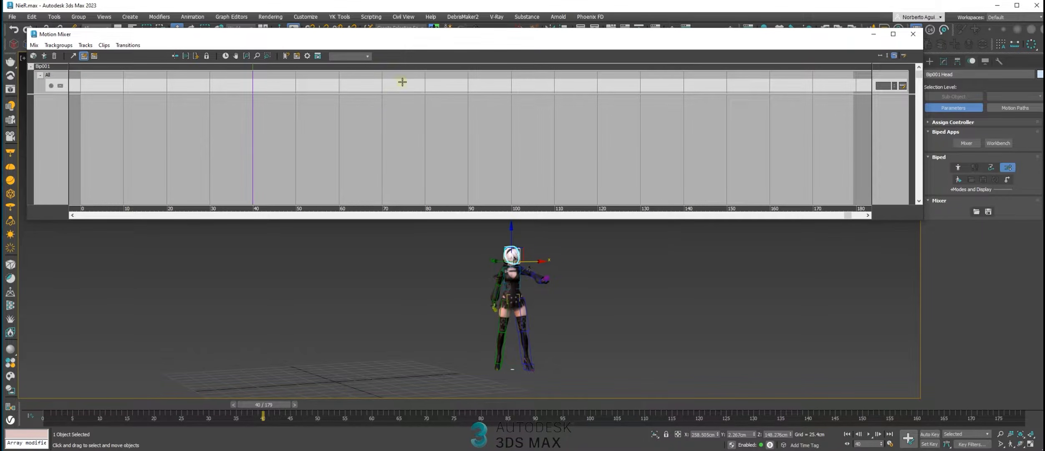
Scrub the timeline with mixer mode on and off to compare the empty mixer with the baked motion, ending in mixer mode at frame 0
middle_drag(565, 299, 520, 302)
key(slash)
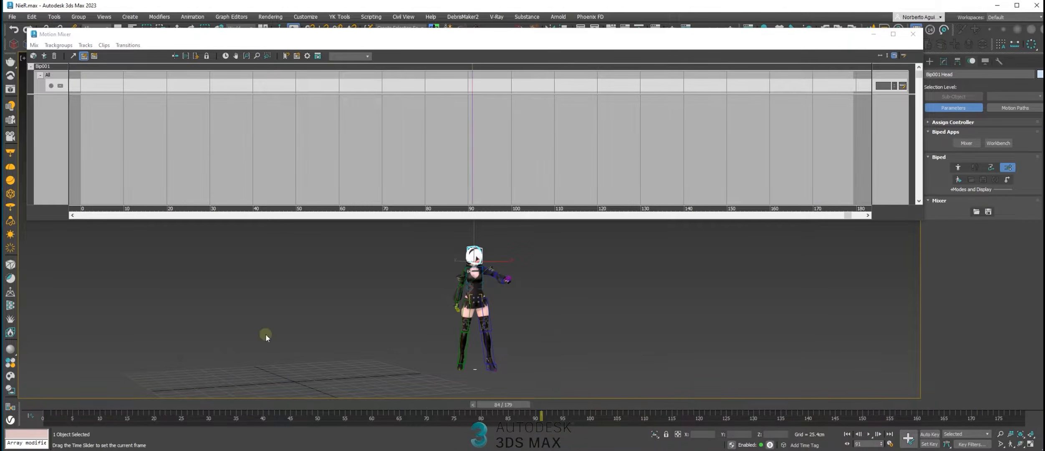
key(slash)
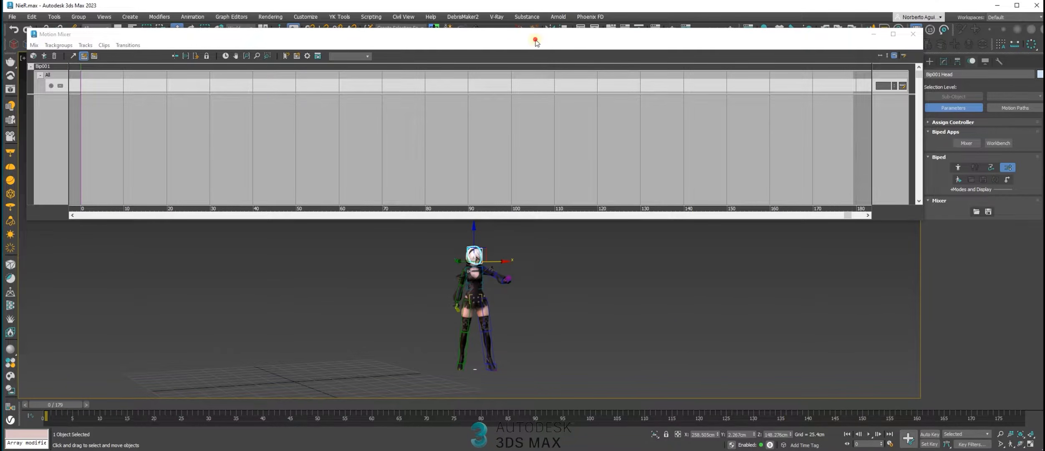
drag(535, 40, 542, 39)
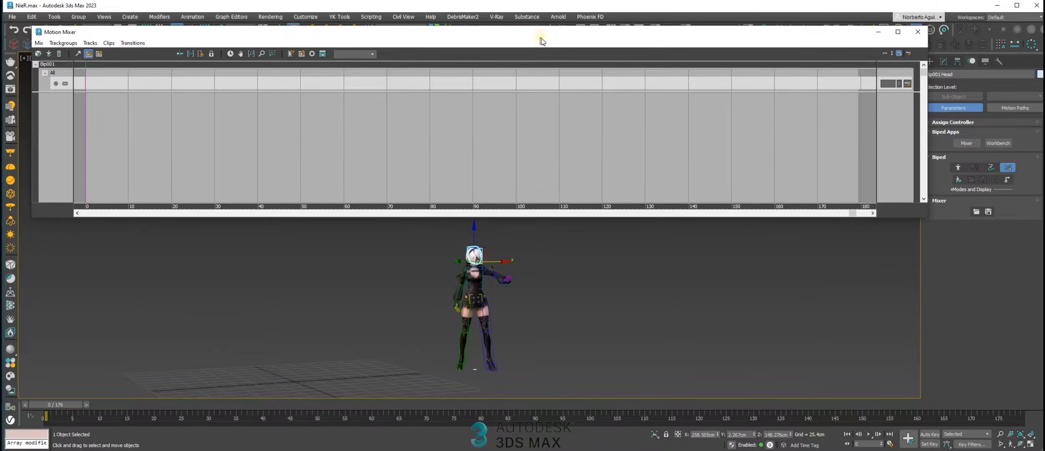
click(1009, 168)
drag(119, 405, 1008, 404)
key(Home)
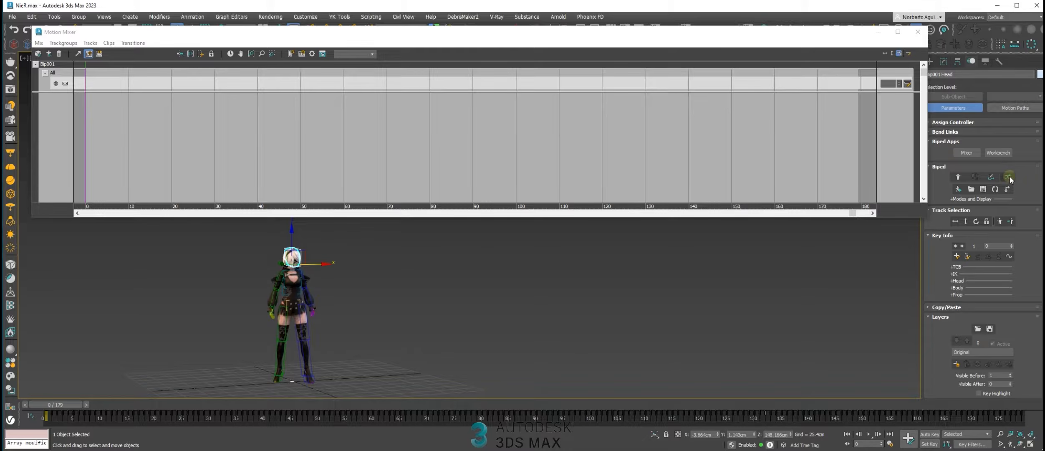
click(1008, 178)
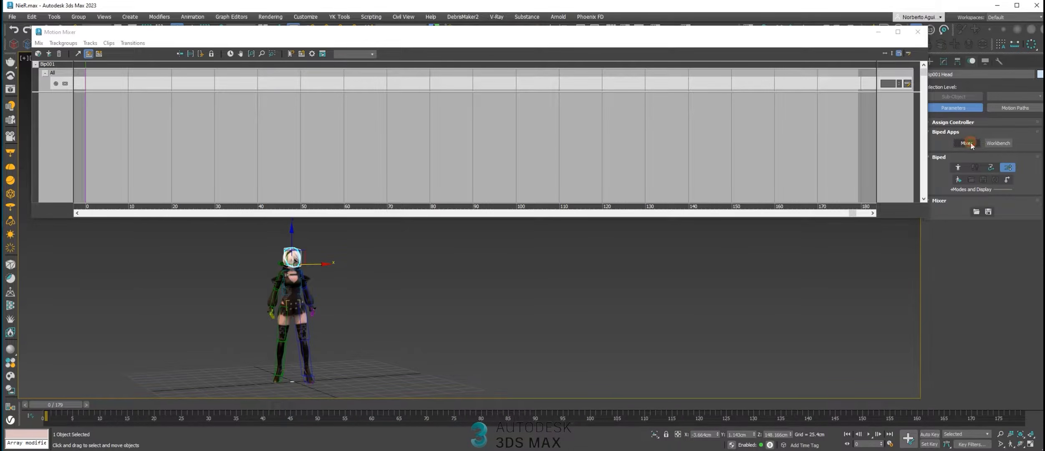
drag(251, 38, 250, 60)
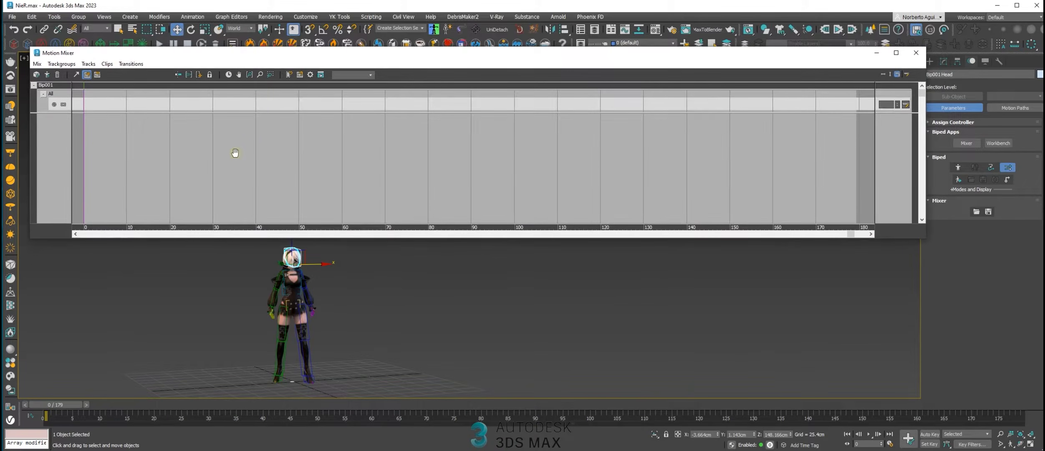
right_click(151, 106)
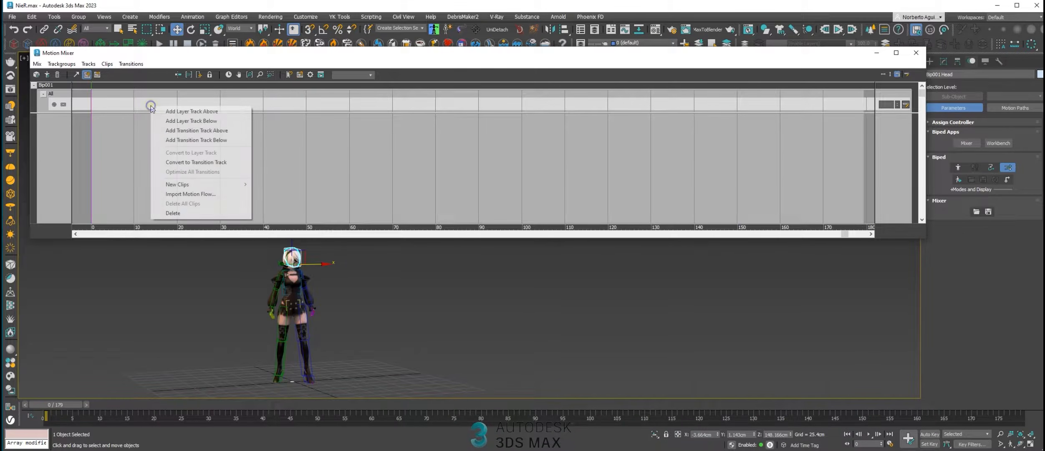
click(212, 188)
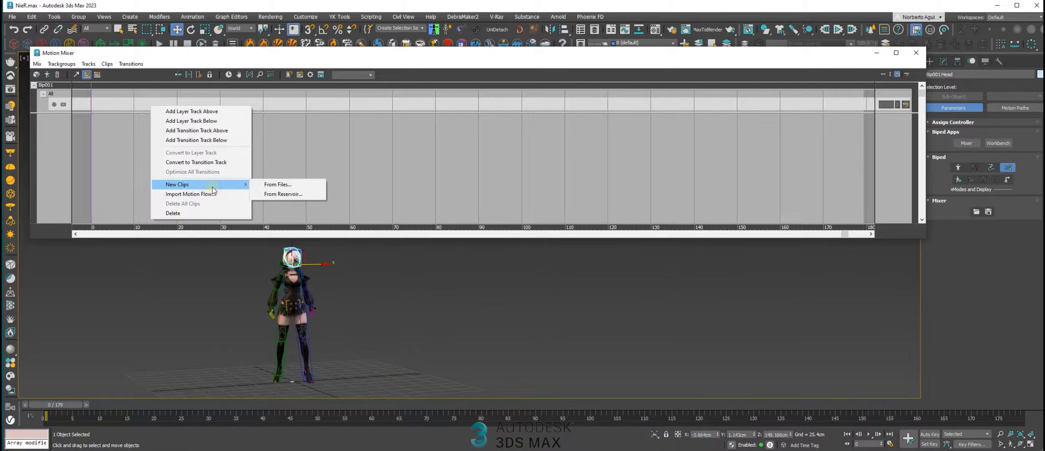
click(99, 151)
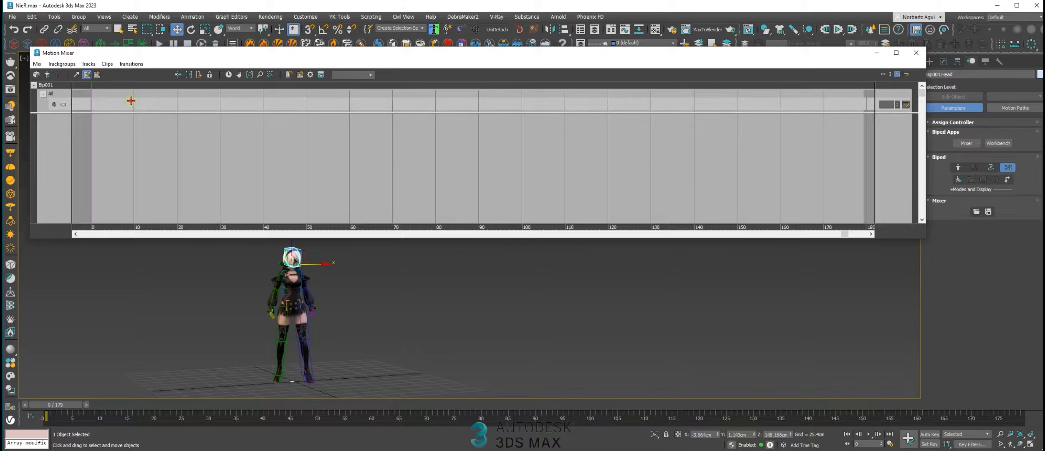
Convert the empty layer track to a transition track and load JogA.bip, JogB.bip and JogC.bip into it as clips
right_click(155, 103)
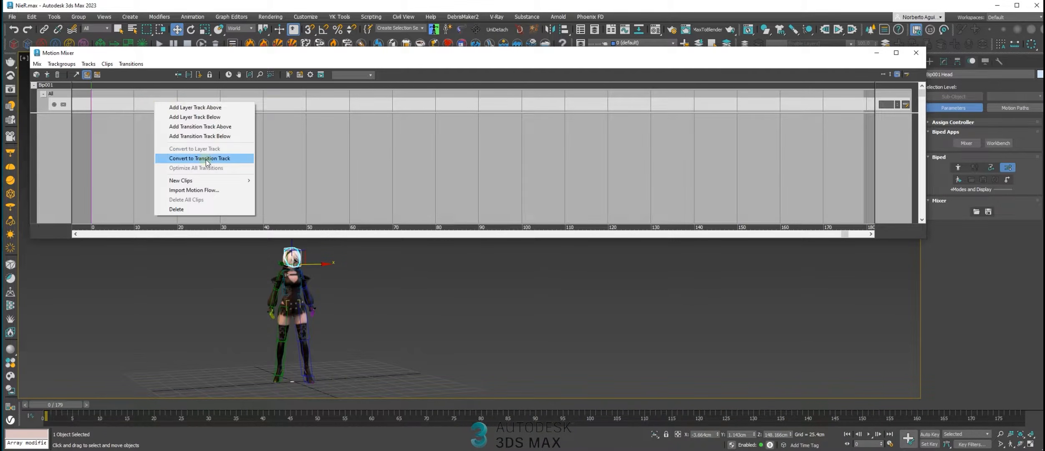
click(225, 159)
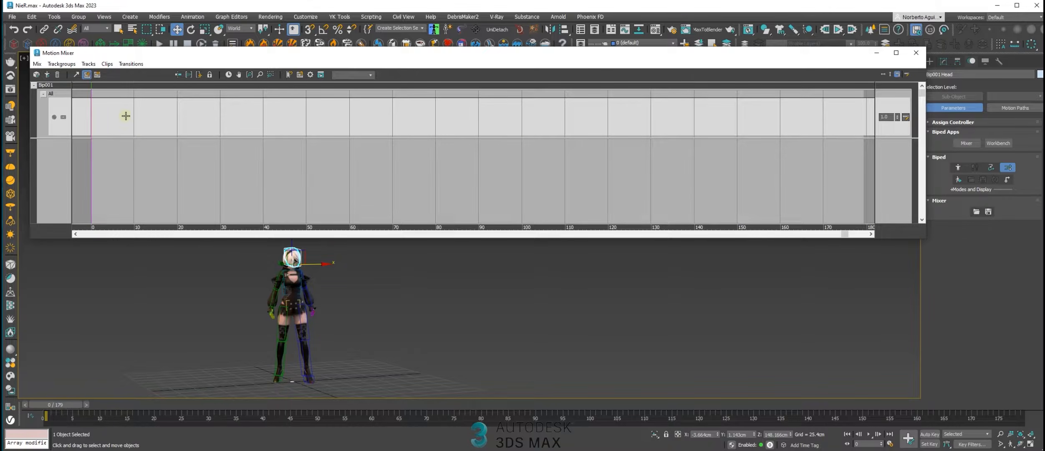
right_click(141, 114)
mouse_move(186, 192)
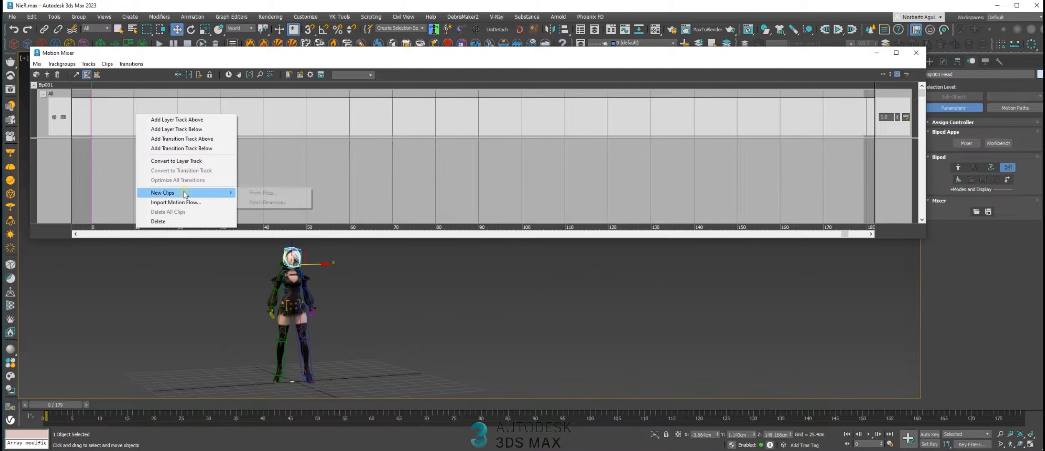
click(277, 195)
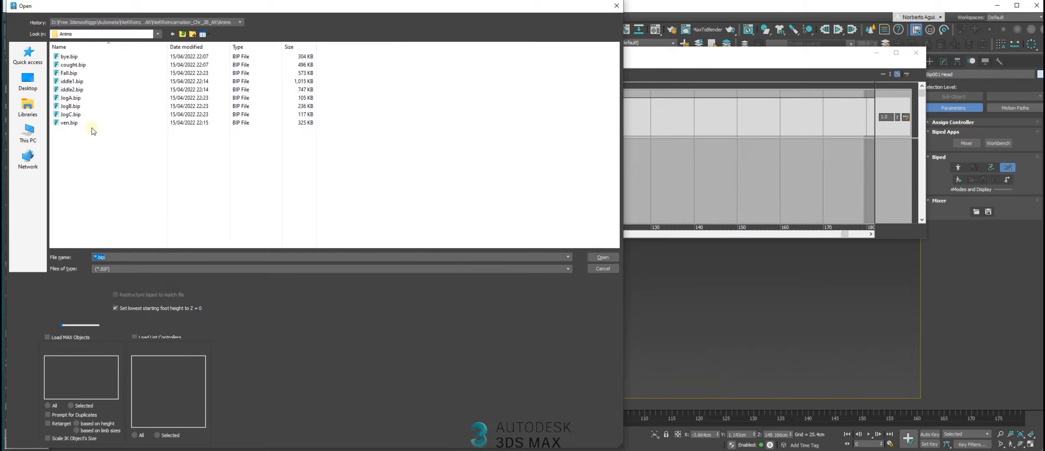
click(70, 98)
ctrl+click(71, 106)
ctrl+click(81, 115)
key(Return)
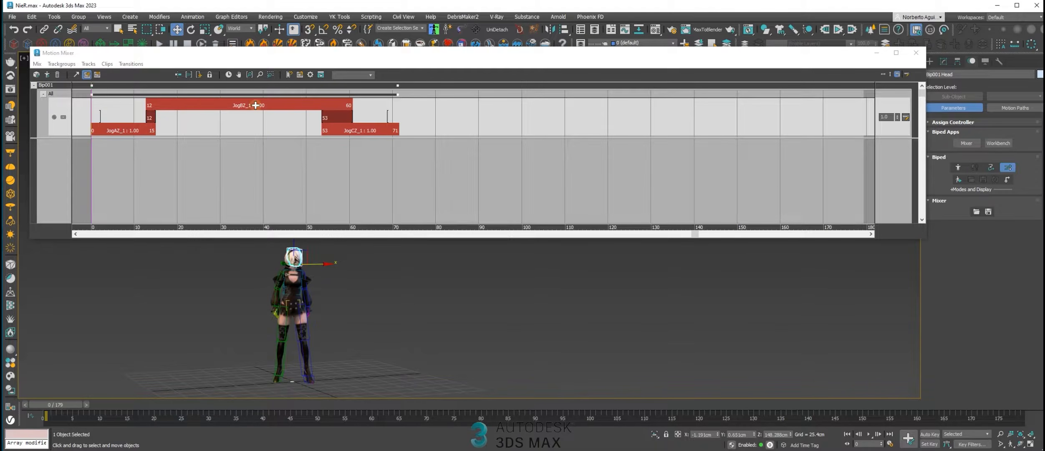
click(399, 115)
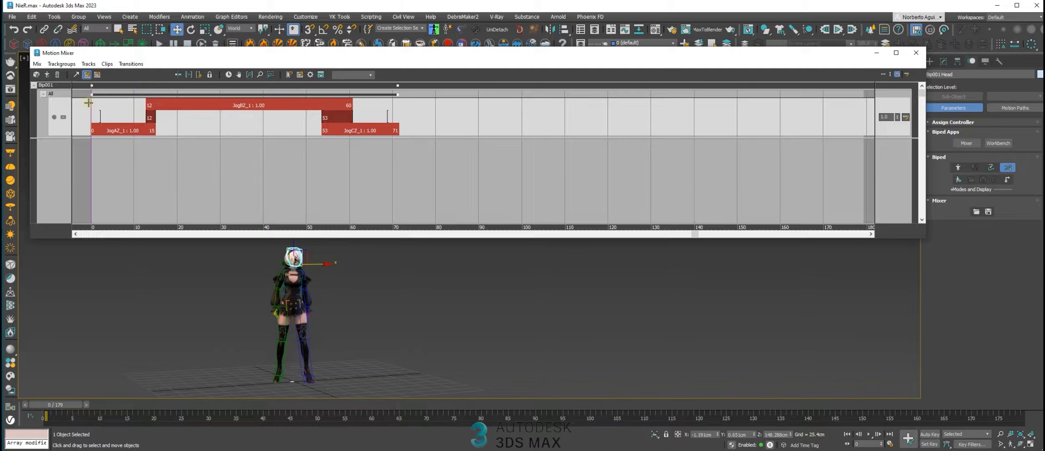
Include all body parts in the trackgroup's filter and scrub to frame 35 to check the jog motion
drag(90, 103, 138, 109)
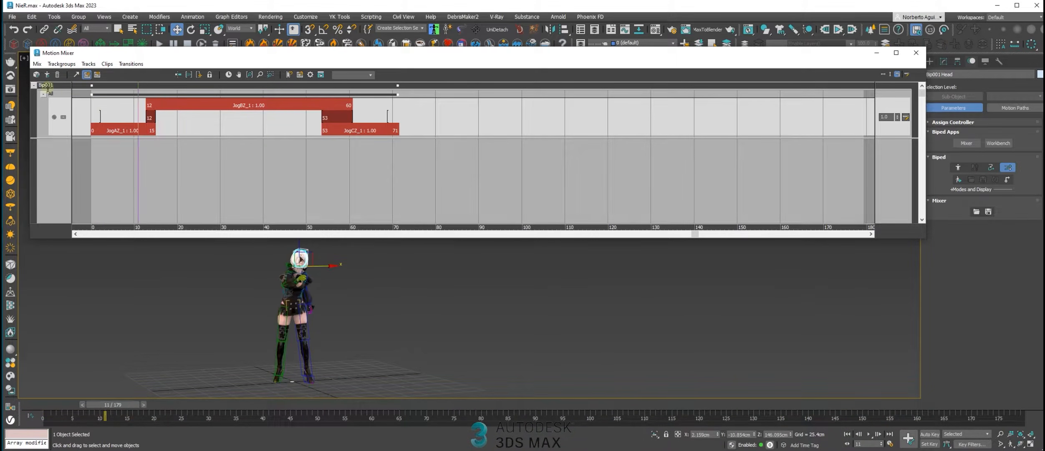
right_click(51, 93)
click(63, 99)
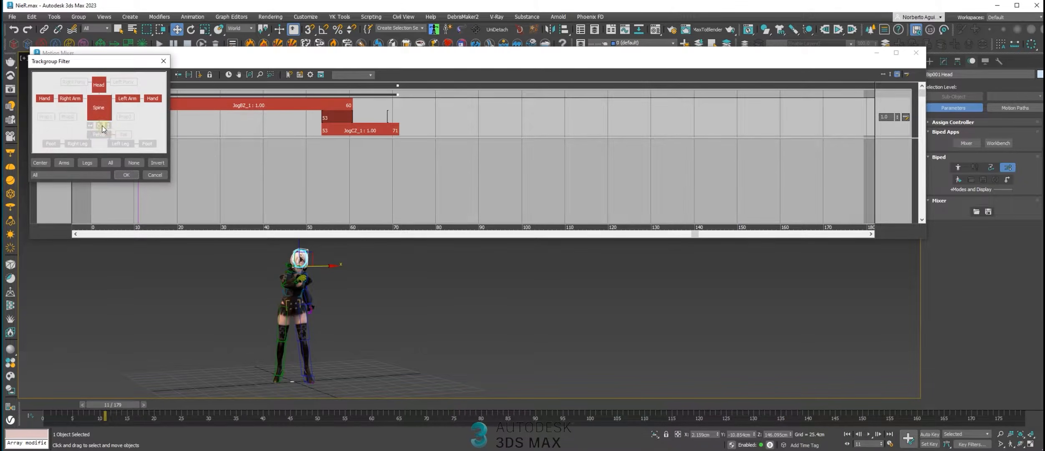
click(111, 163)
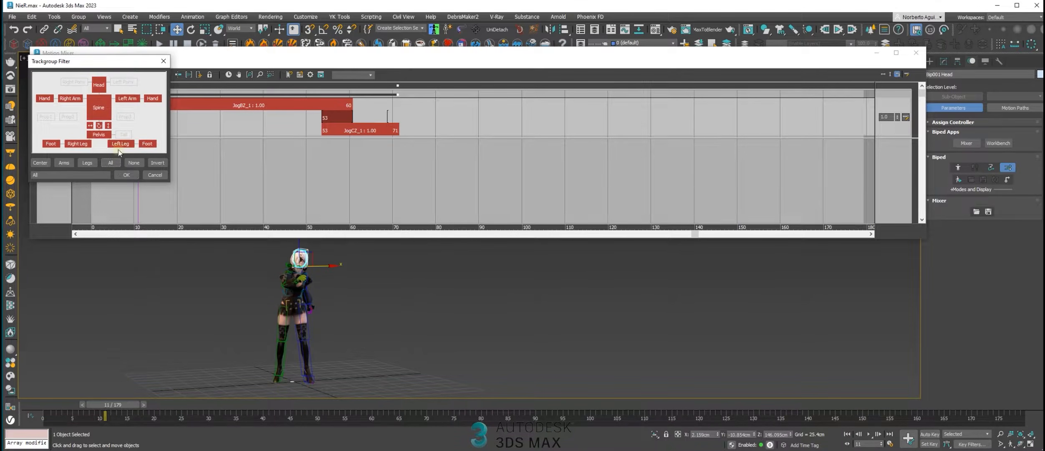
click(126, 174)
drag(98, 404, 238, 368)
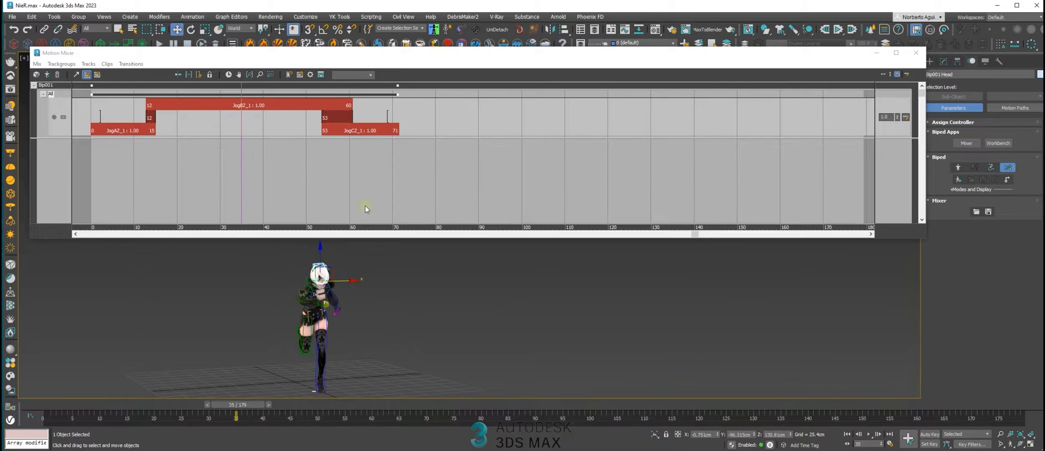
Move the JogB clip to start at frame 20 and the JogC clip to start at frame 76, adjusting the transitions between the clips
scroll(374, 209, up, 2)
drag(401, 127, 521, 129)
drag(322, 108, 368, 107)
drag(274, 90, 308, 115)
drag(513, 129, 495, 129)
drag(351, 105, 141, 130)
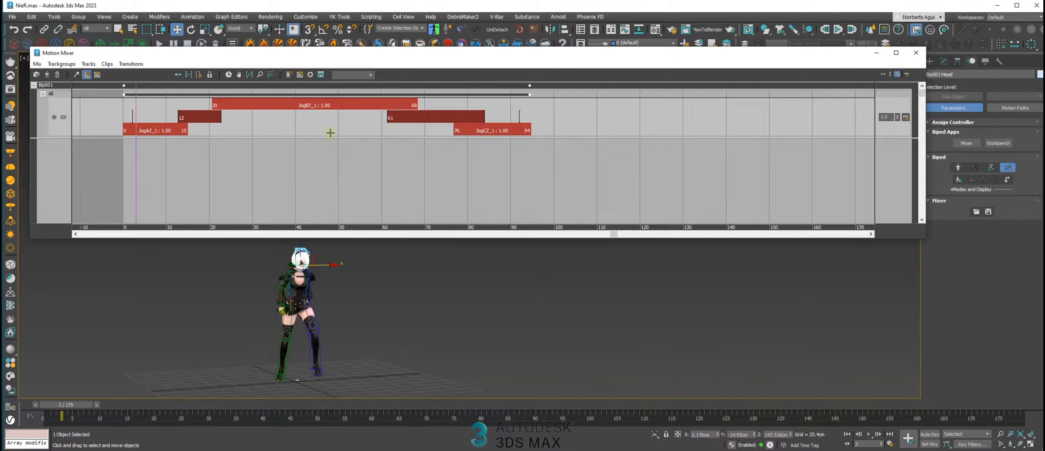
Move the JogC clip to start at frame 87 and the JogB clip to start at frame 15, and play the motion
drag(479, 126, 526, 127)
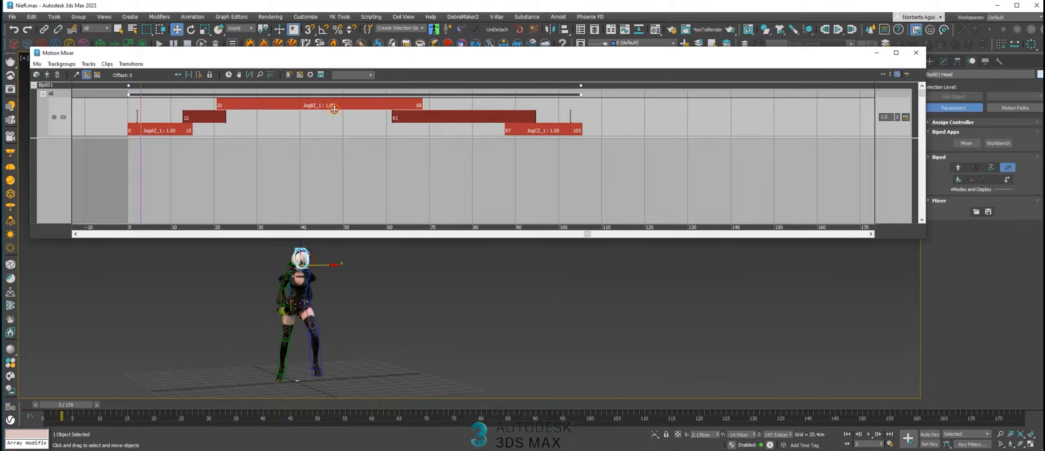
click(167, 130)
drag(140, 101, 175, 109)
drag(240, 106, 159, 127)
mouse_move(394, 312)
alt+middle_down()
mouse_move(377, 310)
mouse_move(405, 320)
alt+middle_up()
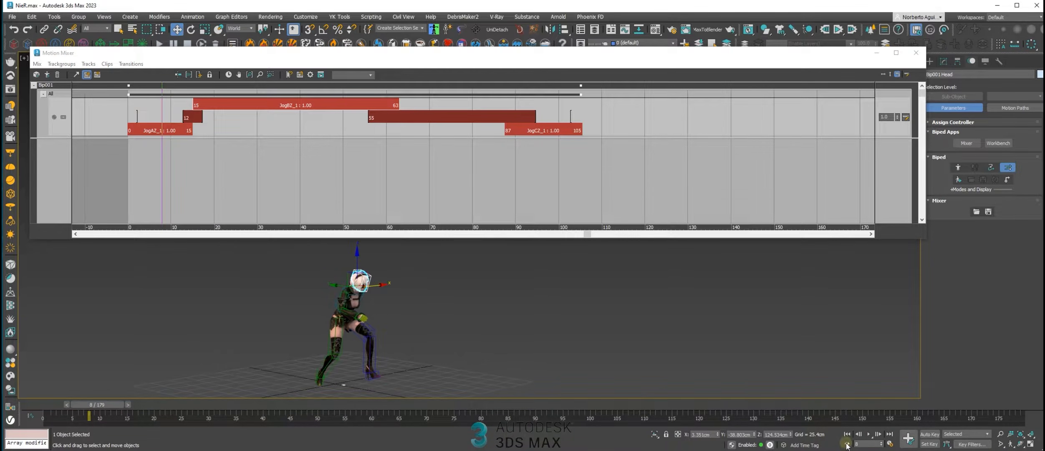
click(869, 434)
drag(350, 405, 147, 400)
Adjust the transition between JogA and JogB so it becomes short and starts at frame 13, and check it in playback
click(188, 117)
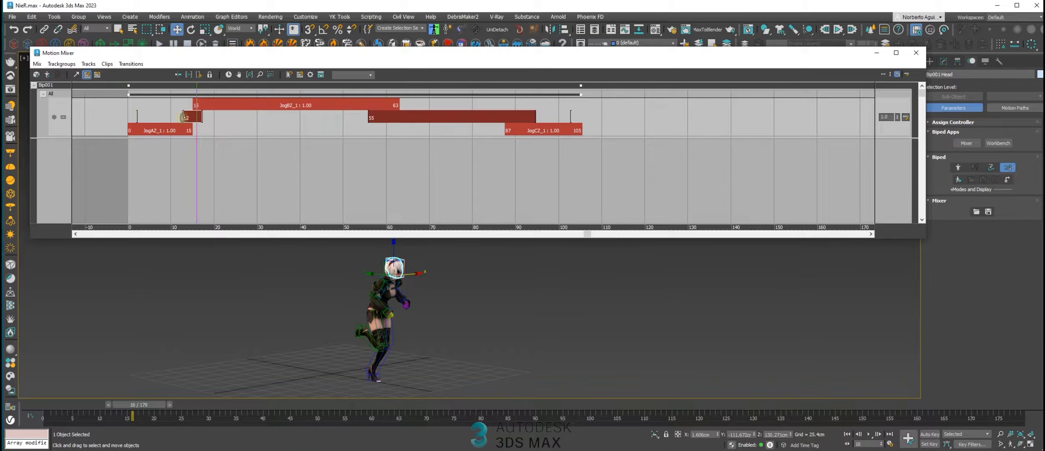
drag(182, 116, 231, 117)
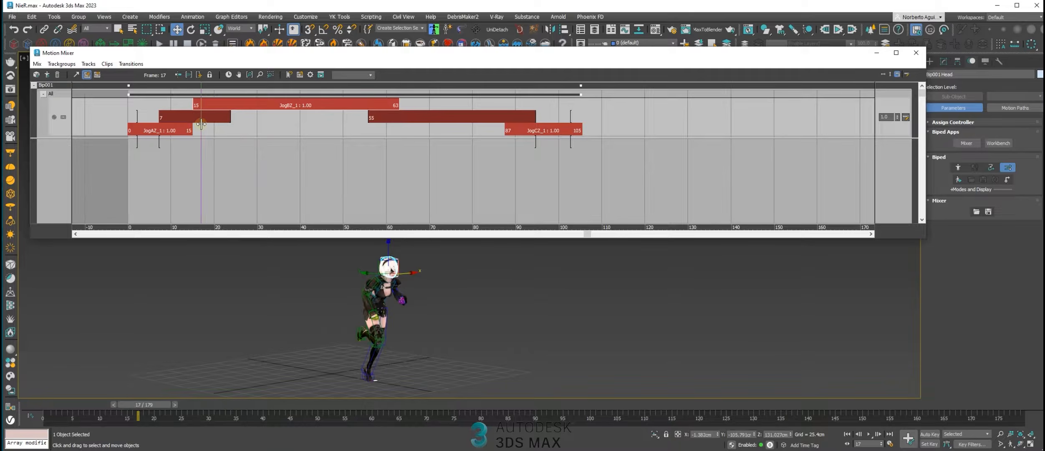
drag(231, 117, 171, 99)
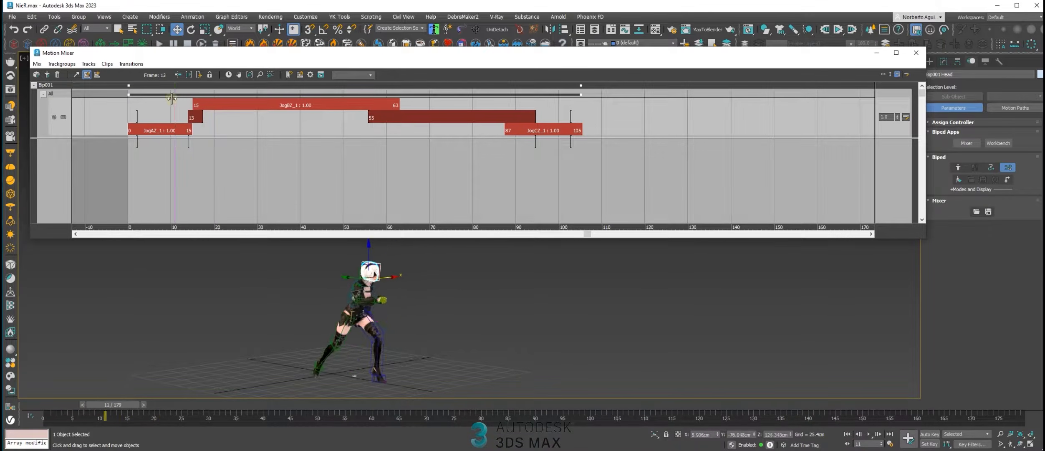
click(869, 434)
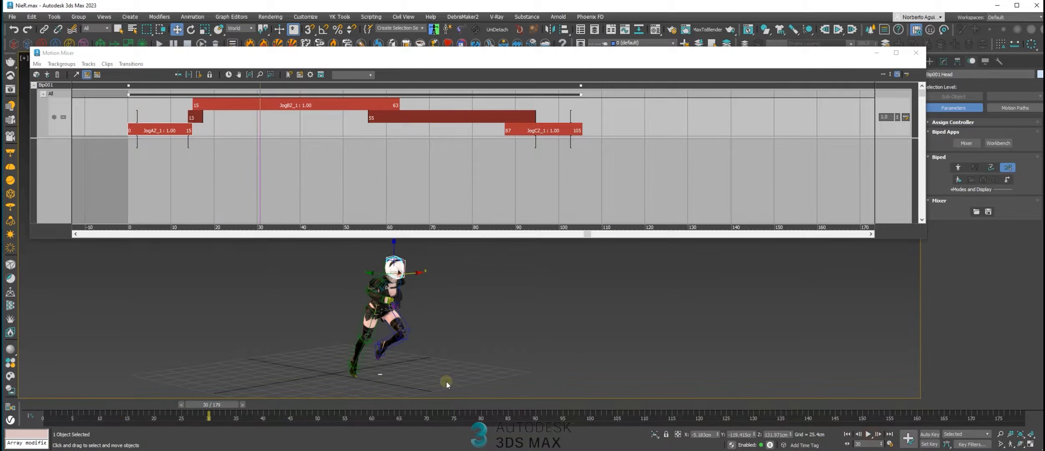
drag(220, 403, 129, 375)
key(w)
Open the JogA to JogB transition for editing and enable Preserve Height
click(197, 116)
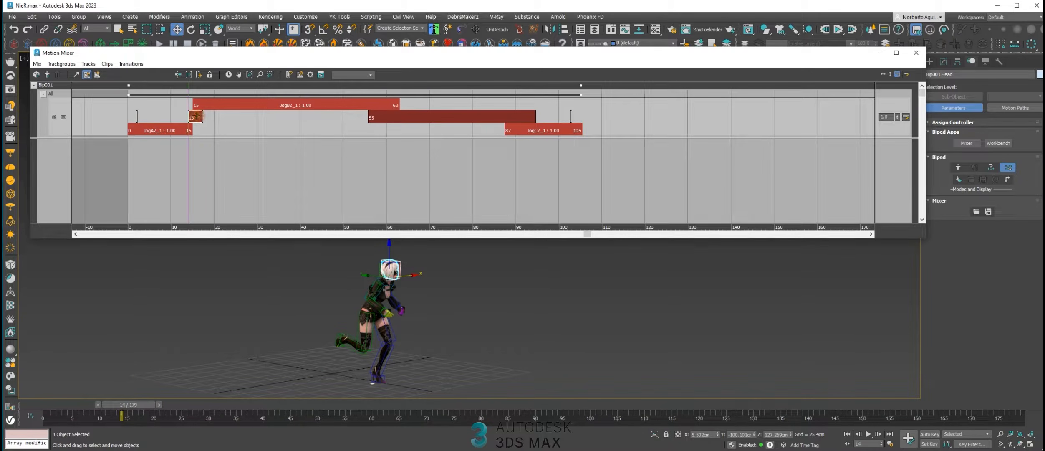
right_click(196, 116)
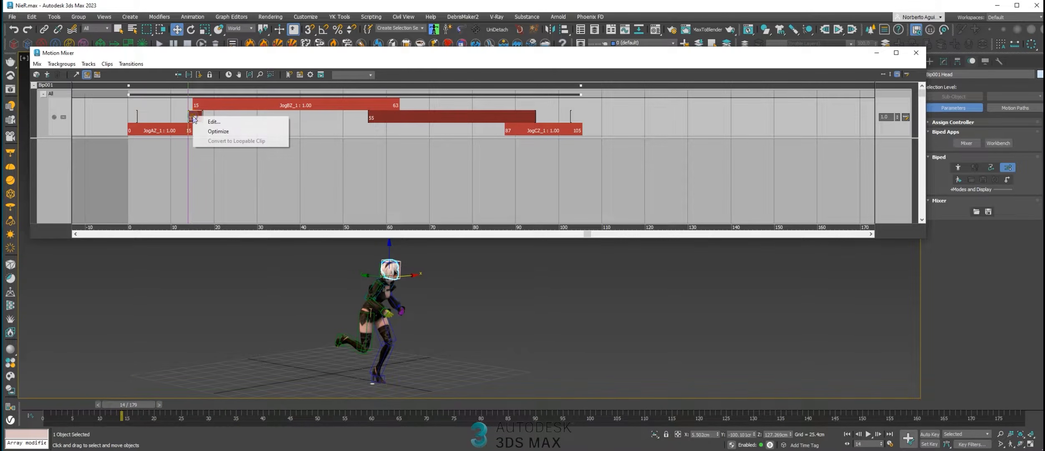
click(215, 121)
drag(231, 76, 446, 100)
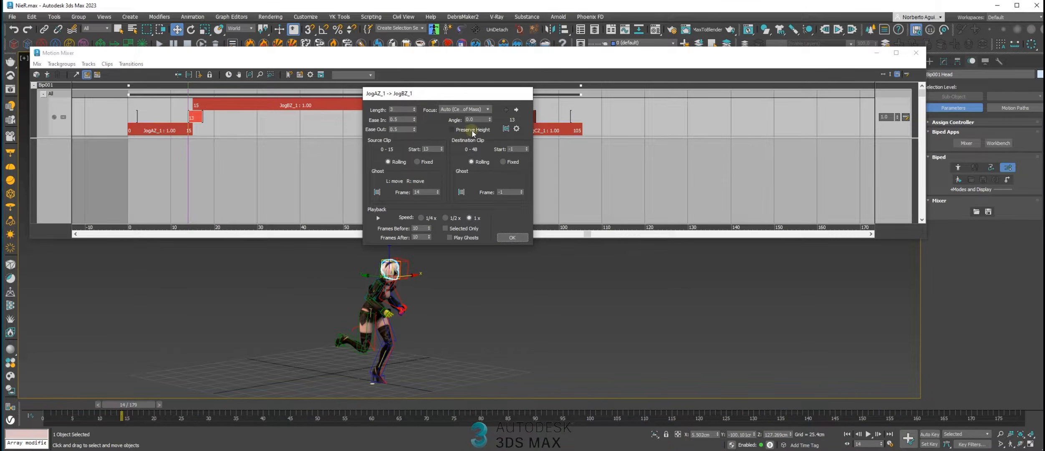
click(472, 130)
drag(476, 109, 531, 119)
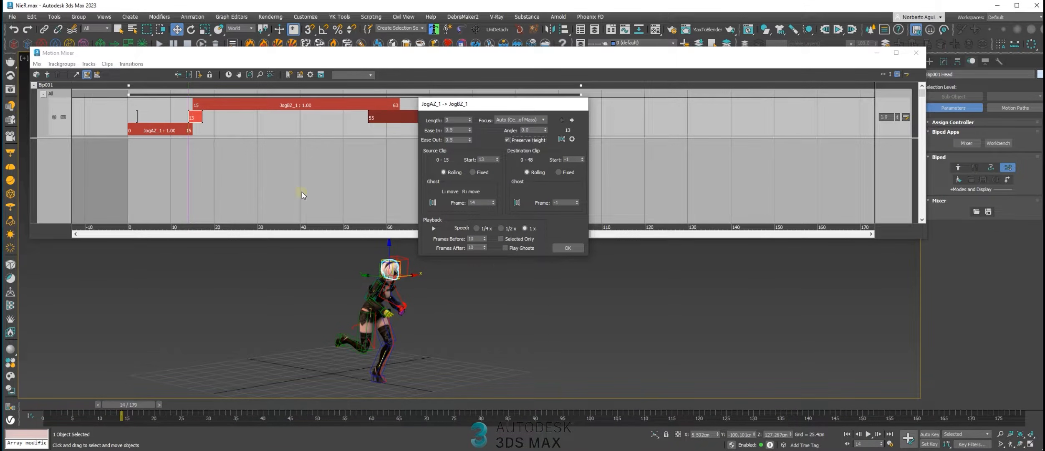
drag(467, 105, 494, 107)
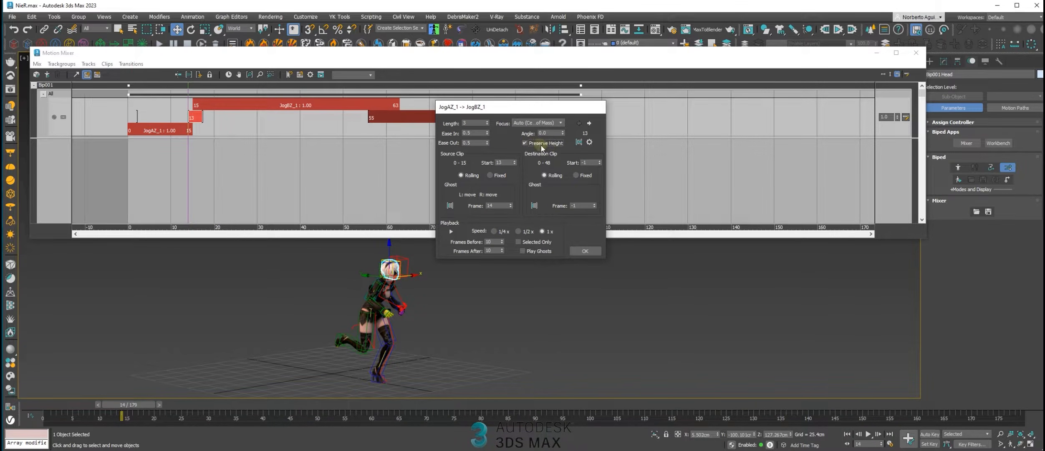
Try Left Foot as the transition's focus and return it to Auto (Center of Mass)
click(537, 122)
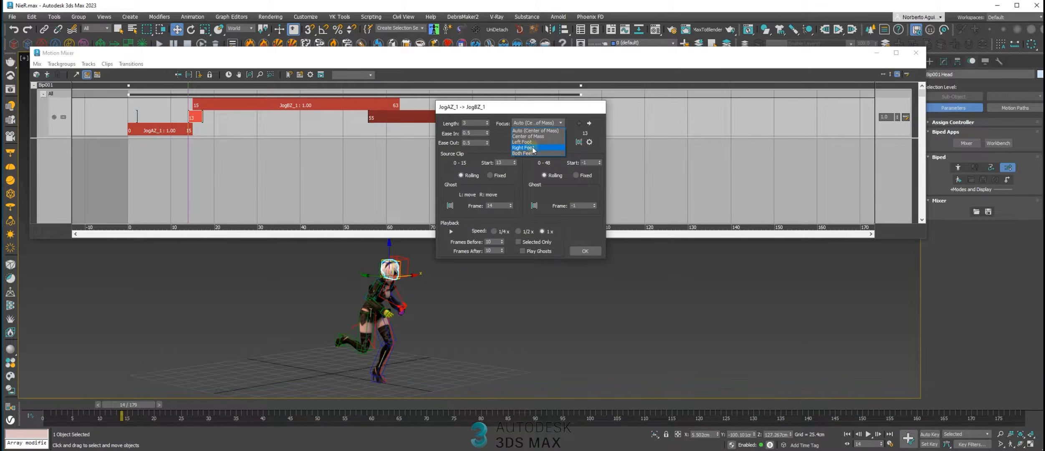
click(531, 142)
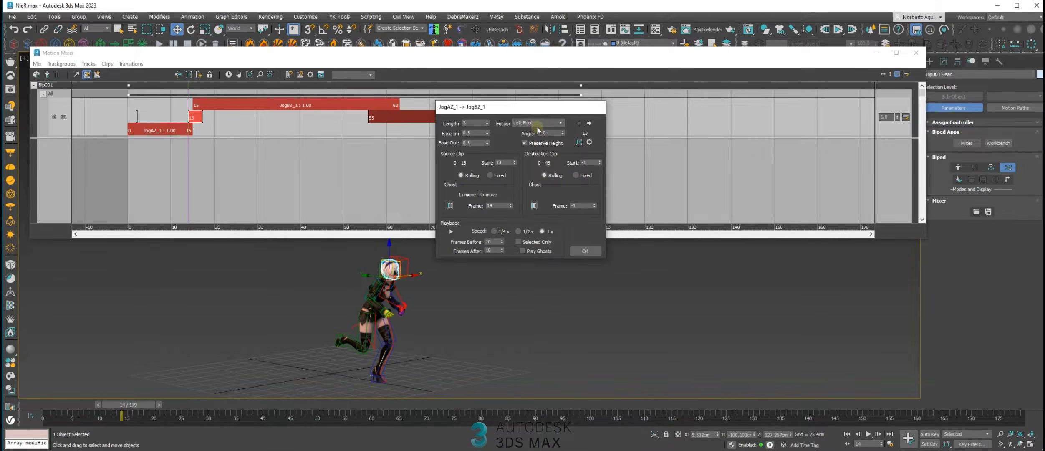
click(540, 123)
click(538, 128)
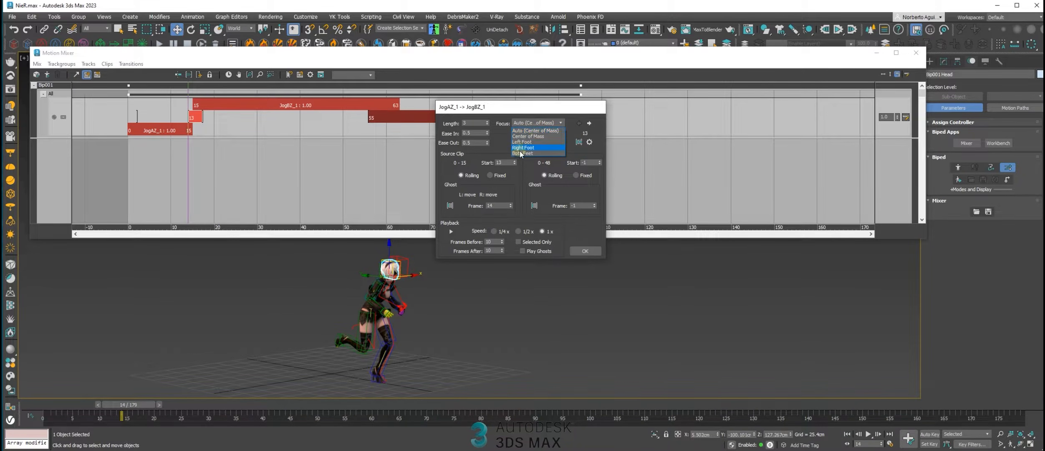
click(532, 110)
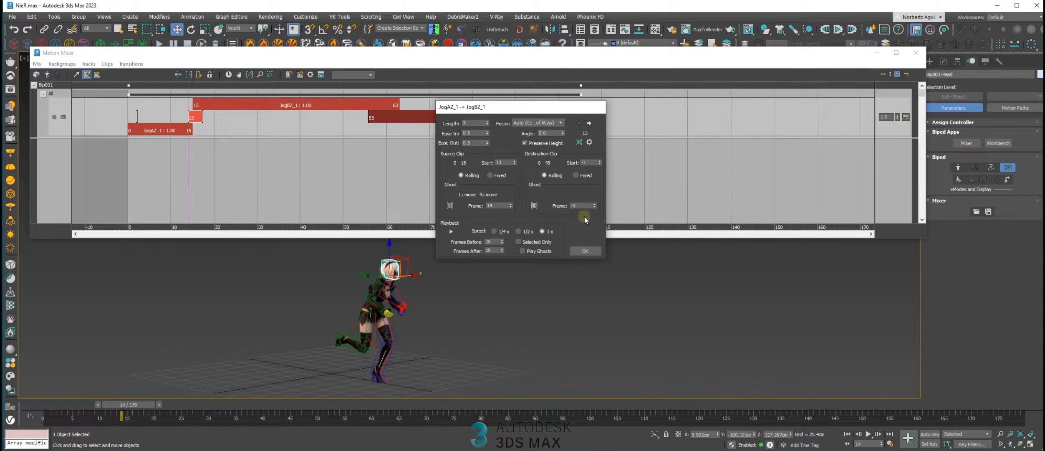
mouse_move(515, 112)
mouse_down()
mouse_move(496, 109)
mouse_move(520, 113)
mouse_up()
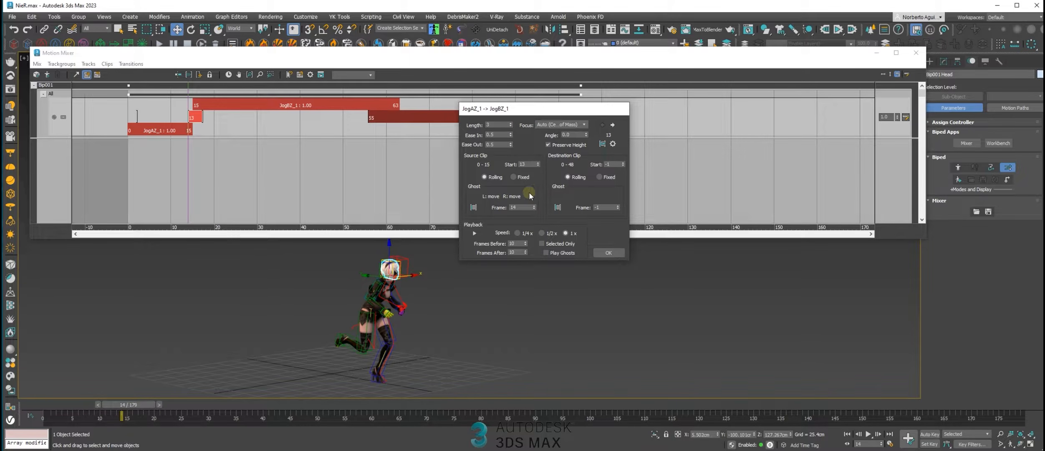
Try Fixed for the transition's source and destination clips and return both to Rolling
click(522, 178)
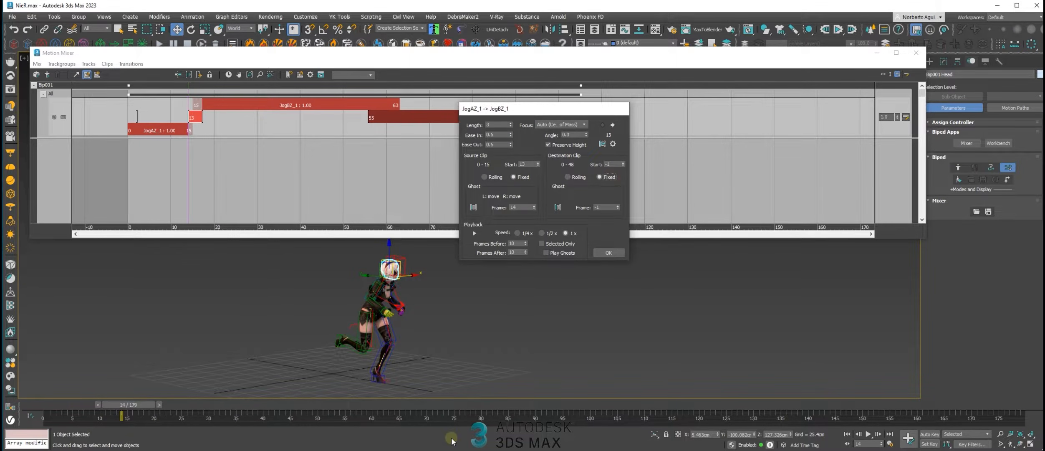
drag(133, 404, 86, 405)
click(568, 178)
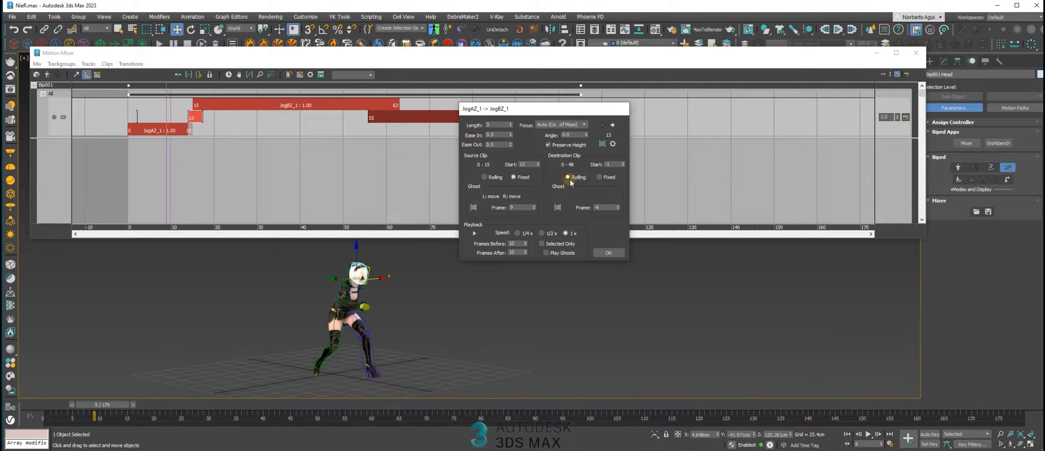
click(488, 178)
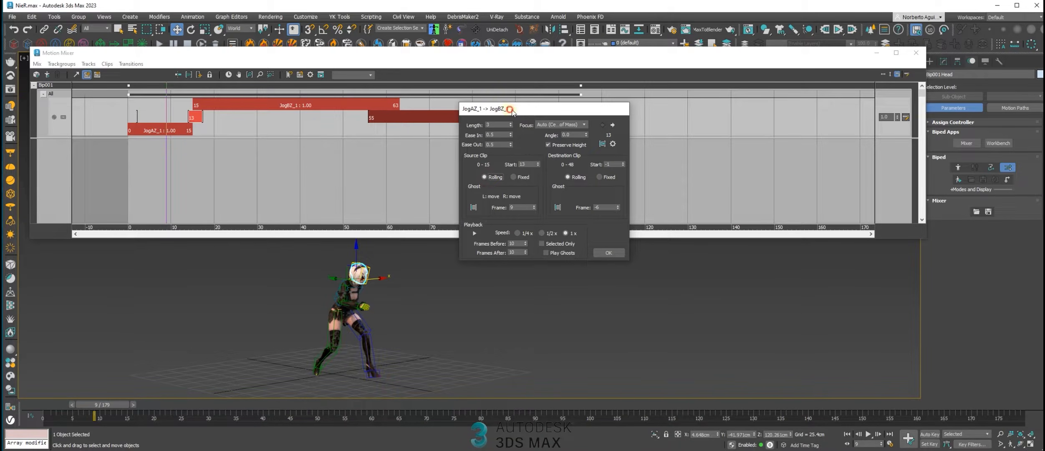
drag(511, 111, 517, 110)
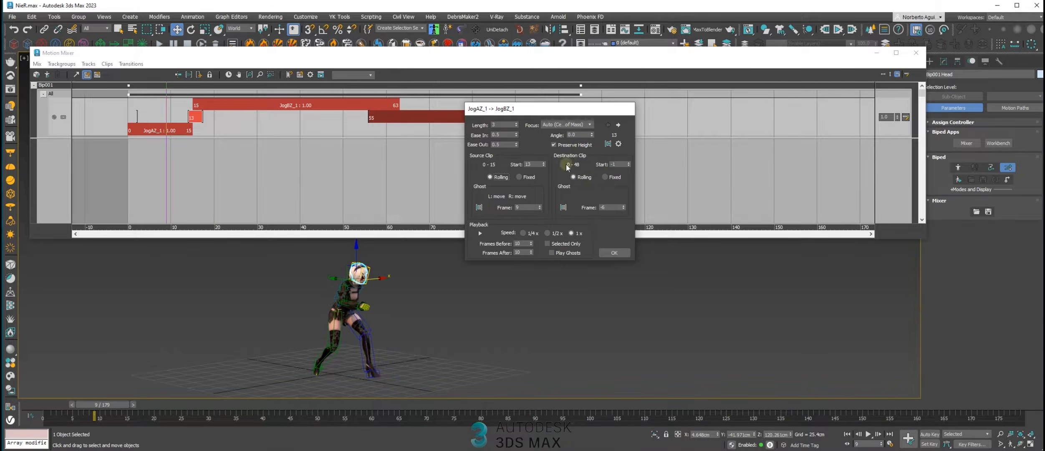
Accept the transition settings and play the animation to check the blend from JogA to JogB
click(609, 253)
mouse_move(103, 403)
mouse_down()
mouse_move(60, 398)
mouse_move(146, 406)
mouse_move(104, 407)
mouse_up()
click(868, 434)
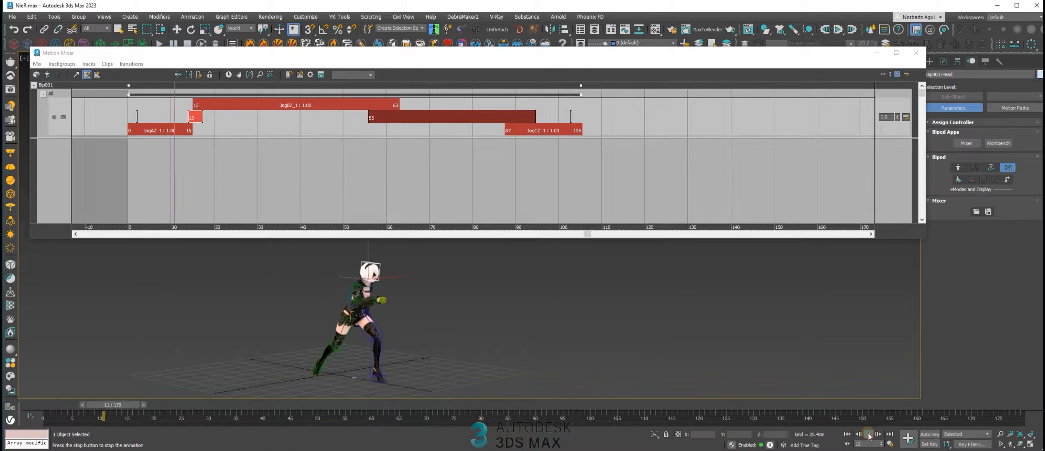
drag(82, 402, 132, 413)
key(w)
Nudge the JogB clip slightly forward on the transition track and play the sequence from near the start
drag(202, 103, 205, 103)
drag(180, 90, 145, 90)
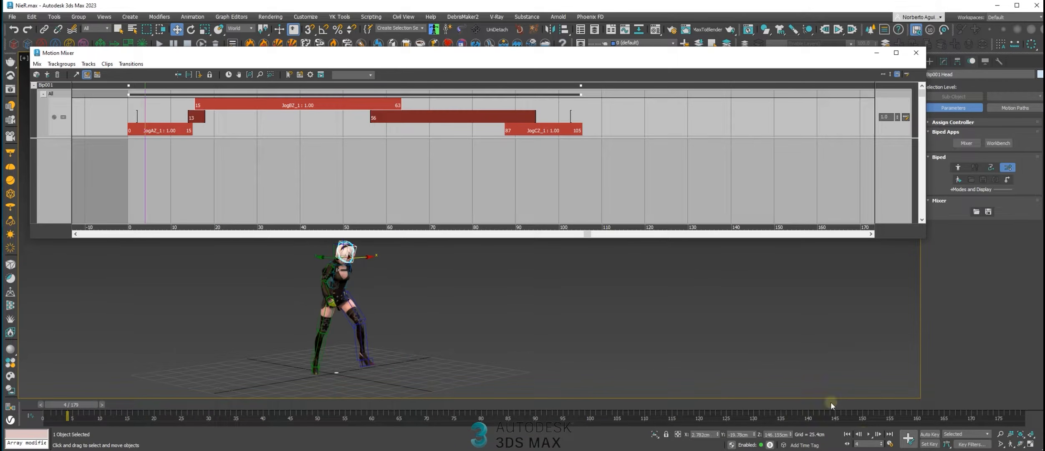
click(868, 434)
drag(298, 404, 44, 385)
key(w)
click(868, 436)
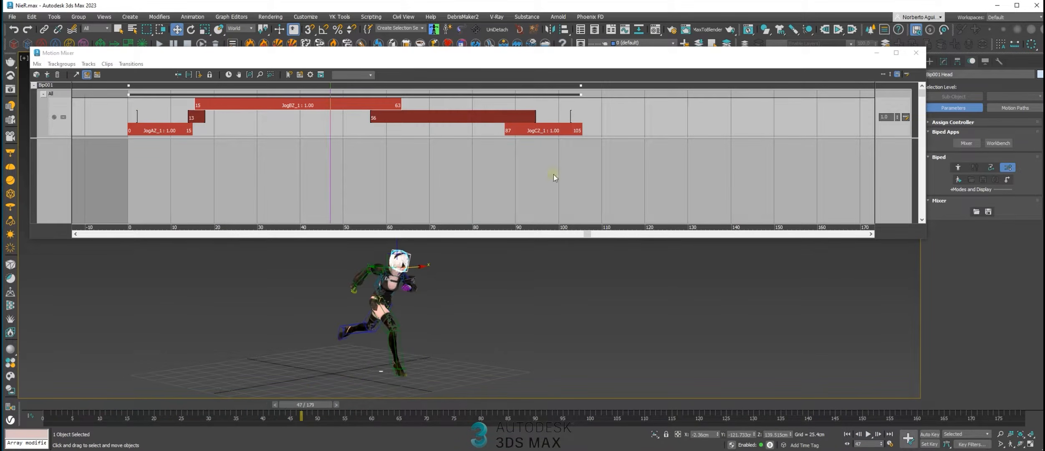
Move the JogC clip and its transition from JogB to start at frame 63, and review the transition's settings
drag(543, 130, 435, 130)
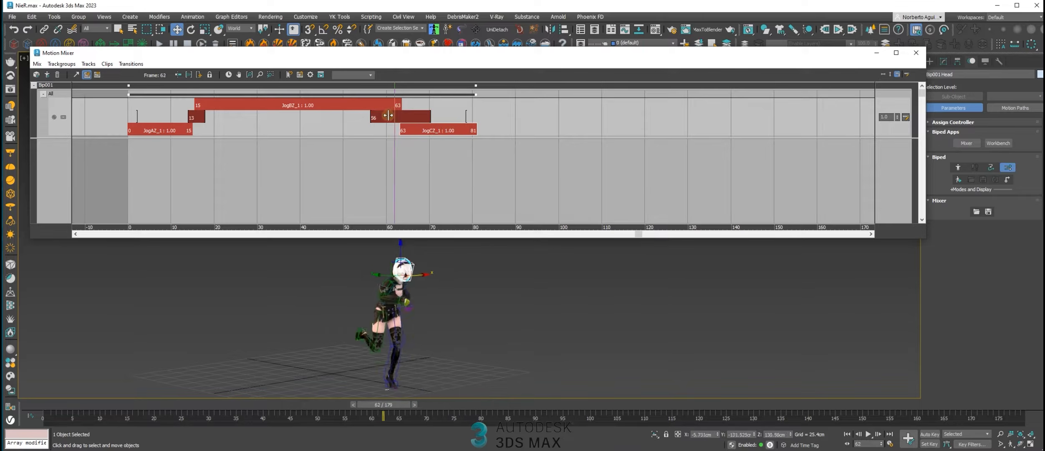
drag(432, 113, 402, 118)
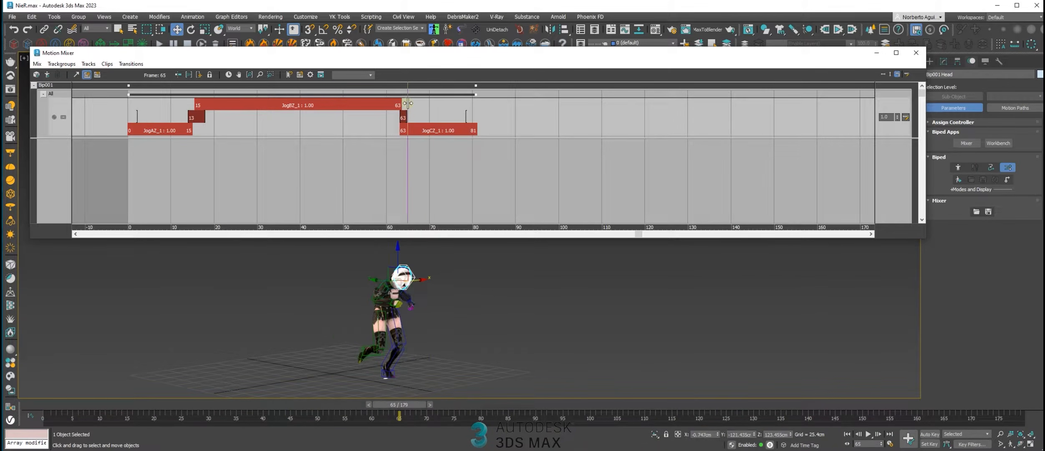
mouse_move(407, 115)
mouse_down()
mouse_move(418, 117)
mouse_move(382, 100)
mouse_move(401, 101)
mouse_up()
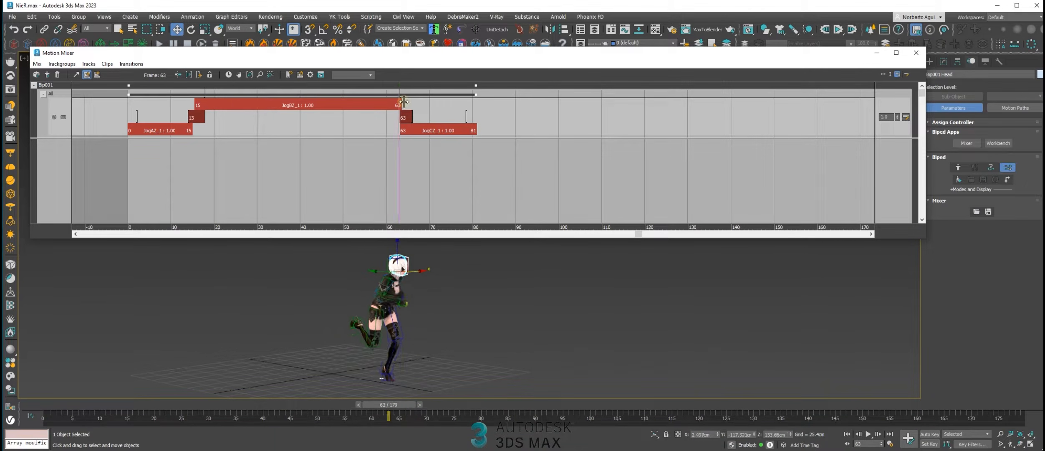
right_click(409, 117)
click(428, 123)
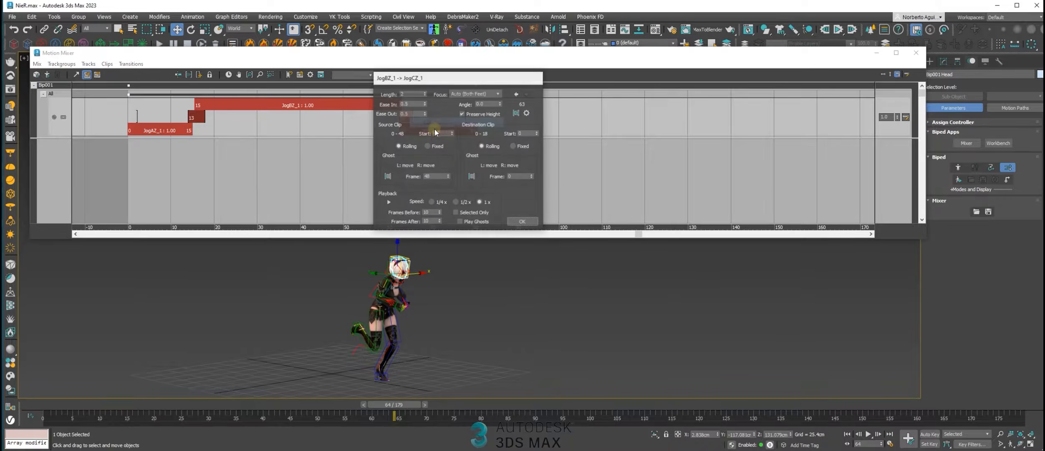
click(528, 223)
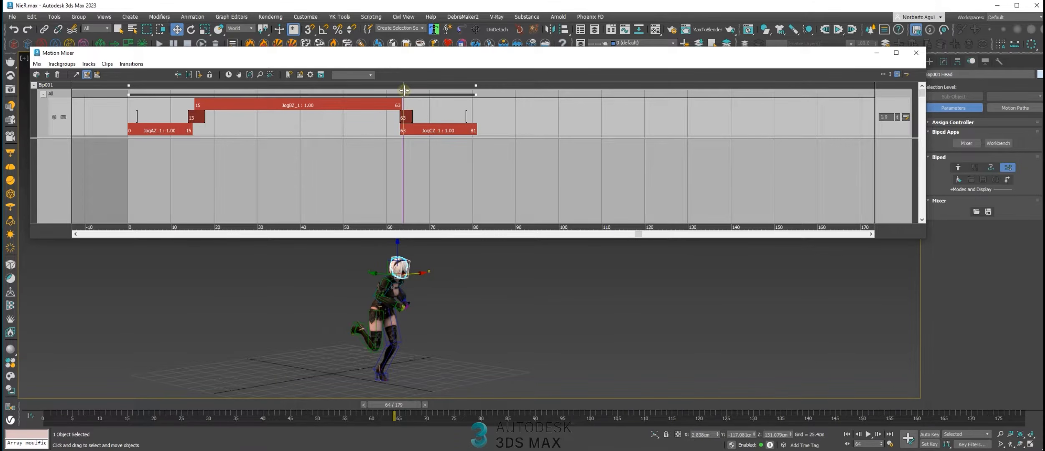
Set the JogC clip to start at frame 64 and its transition from JogB to start at frame 62, checking the playback
drag(404, 89, 395, 87)
drag(396, 117, 434, 132)
drag(412, 103, 378, 101)
click(868, 434)
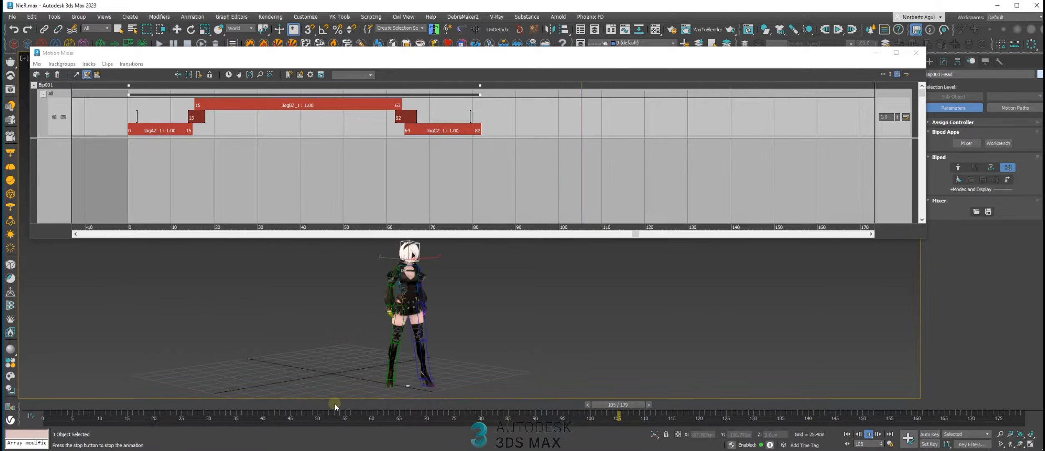
drag(227, 404, 251, 395)
Fit the animation range to the mix, frames 0 to 82, and play the chained jog motion
click(229, 76)
drag(489, 429, 78, 340)
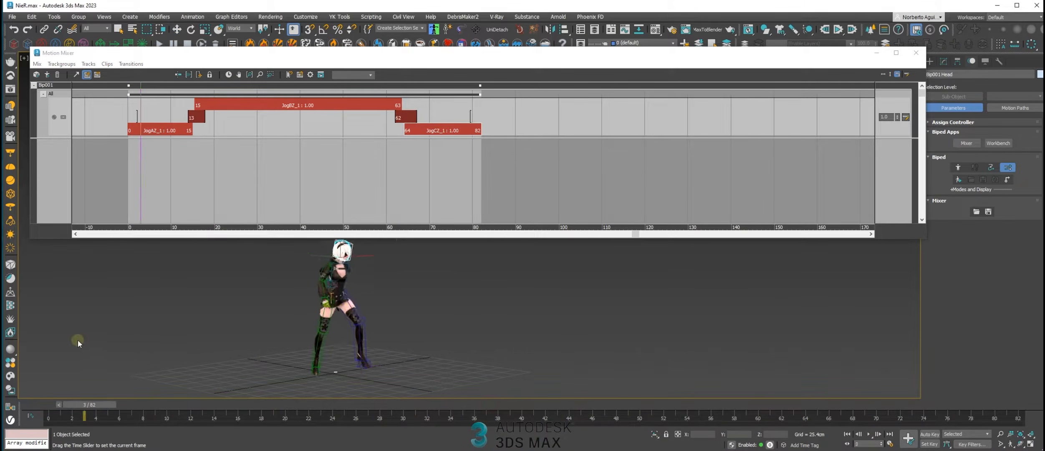
click(867, 437)
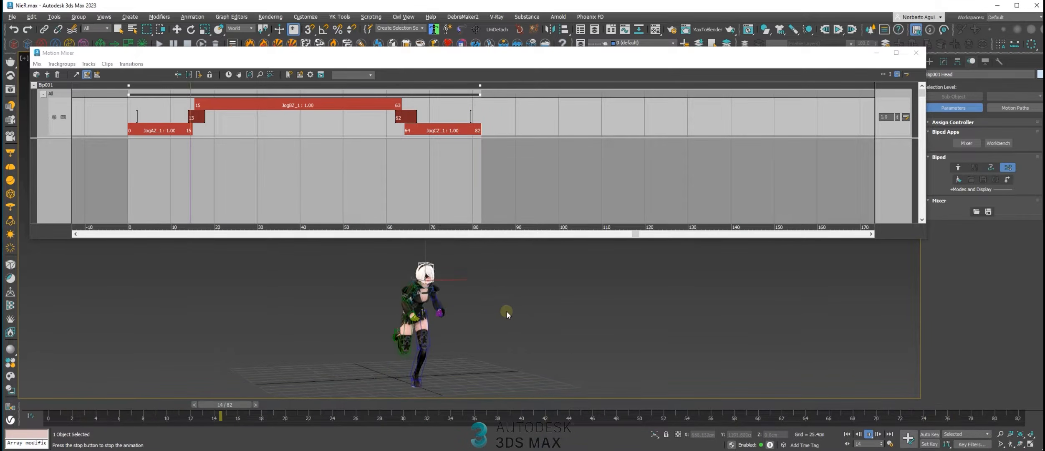
drag(371, 404, 543, 410)
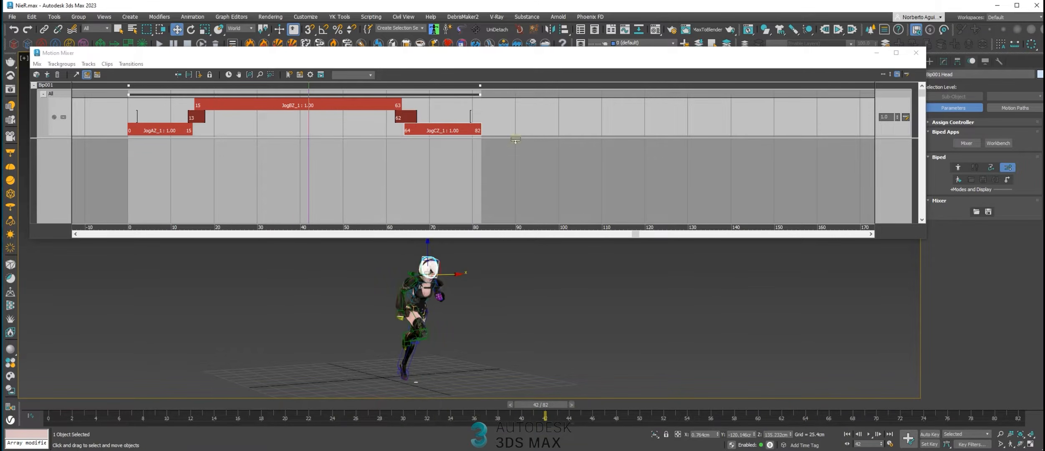
Load iddle1.bip from file as a new clip on the transition track after JogC
right_click(521, 117)
mouse_move(572, 194)
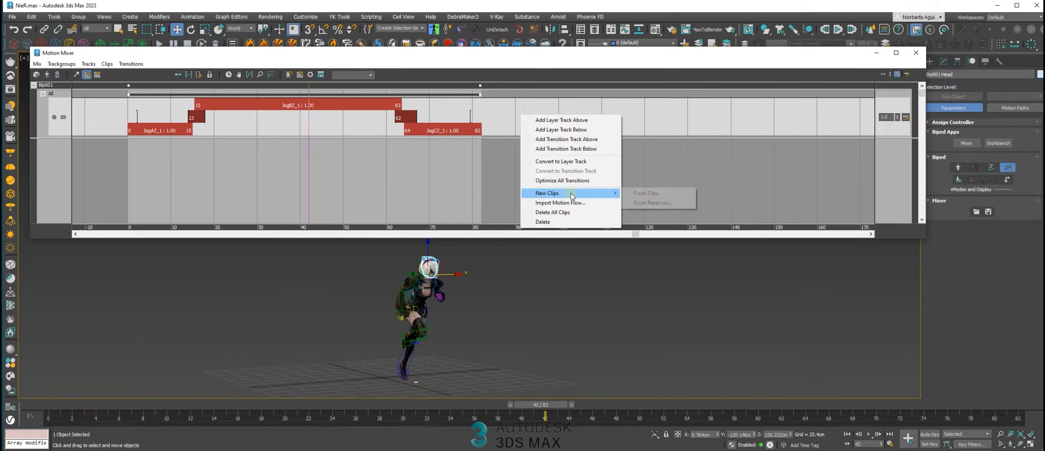
click(641, 194)
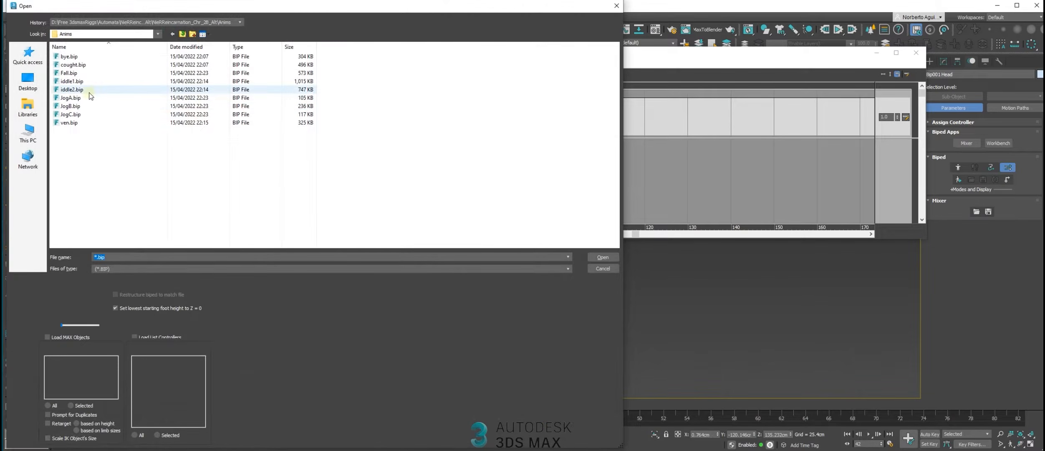
double_click(79, 82)
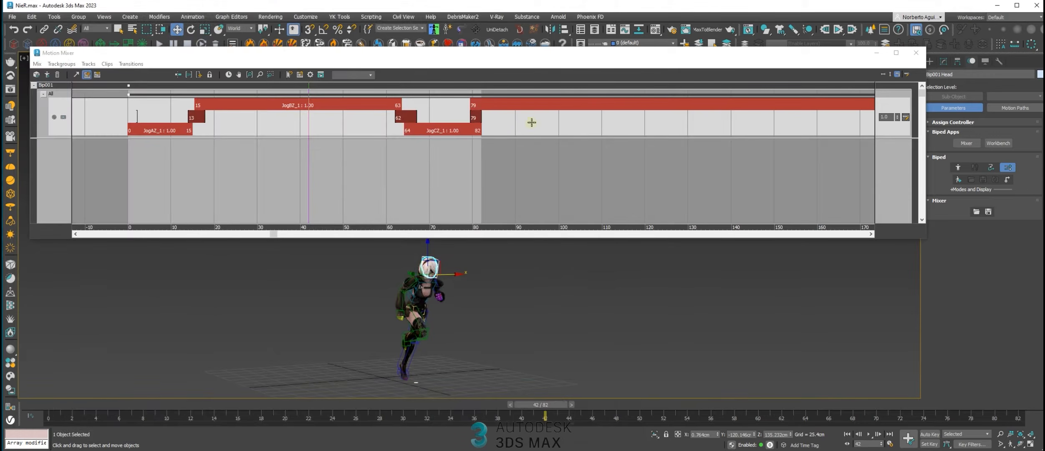
Move the iddle1 clip to start at frame 81 with its transition from JogC at frame 80, checking the pose at frame 82
drag(503, 105, 477, 116)
drag(519, 419, 1018, 418)
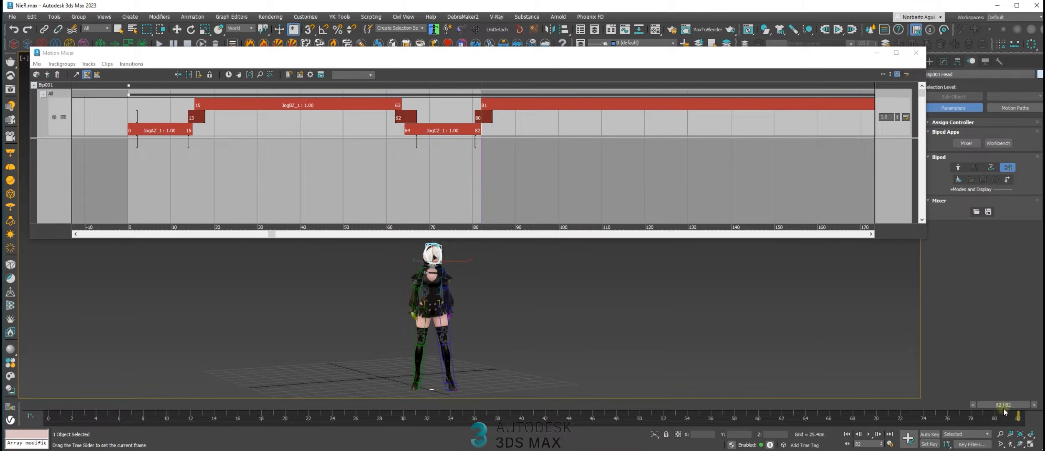
Fit the animation range to the extended mix and play the jog-to-idle motion from the beginning
click(228, 75)
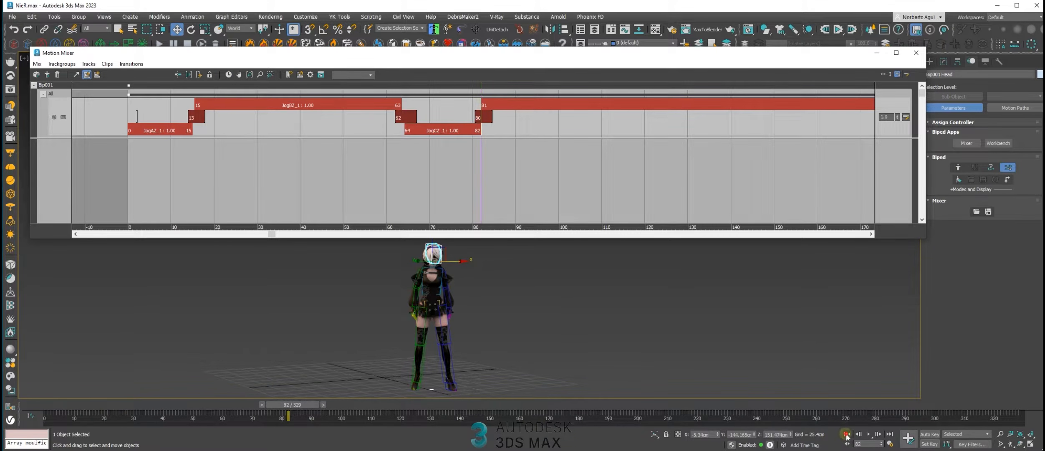
click(847, 434)
click(868, 434)
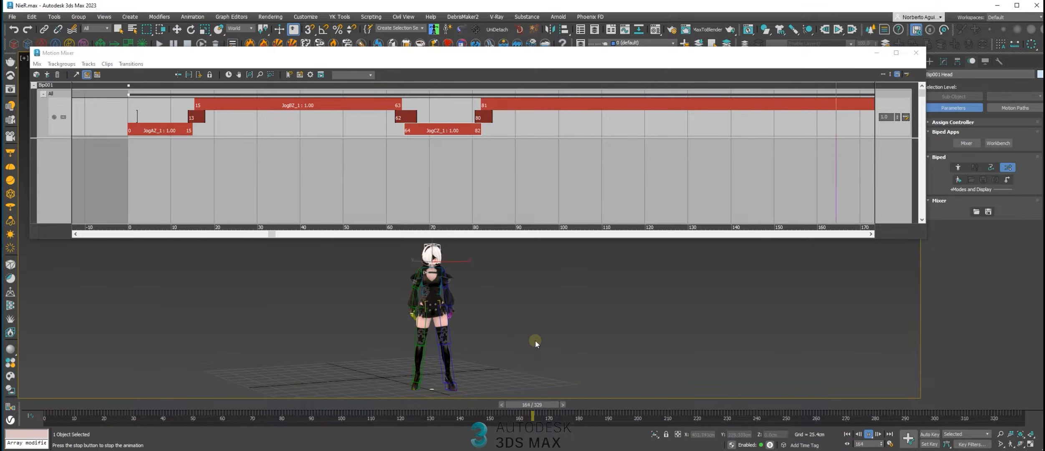
Stretch the JogC clip in time so that it ends at frame 87, with a time scale of 1.28
drag(381, 397, 273, 395)
key(w)
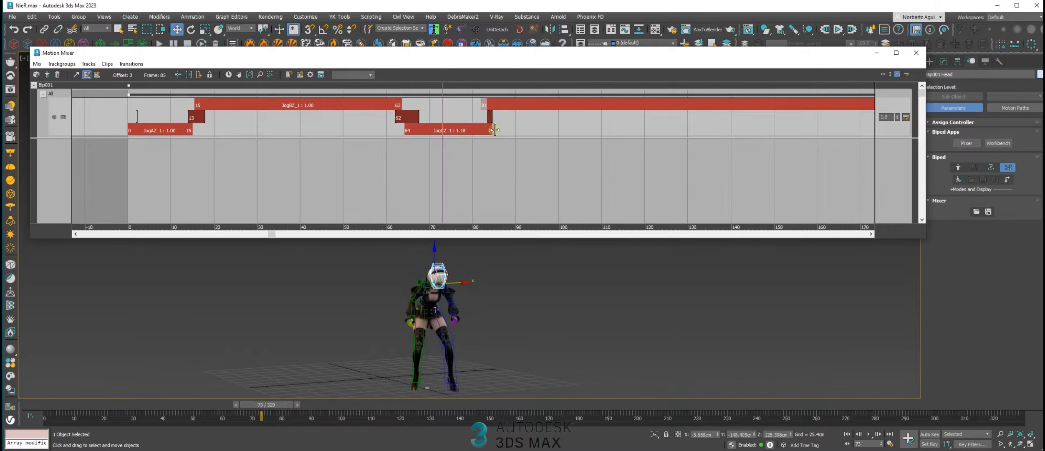
drag(496, 130, 495, 130)
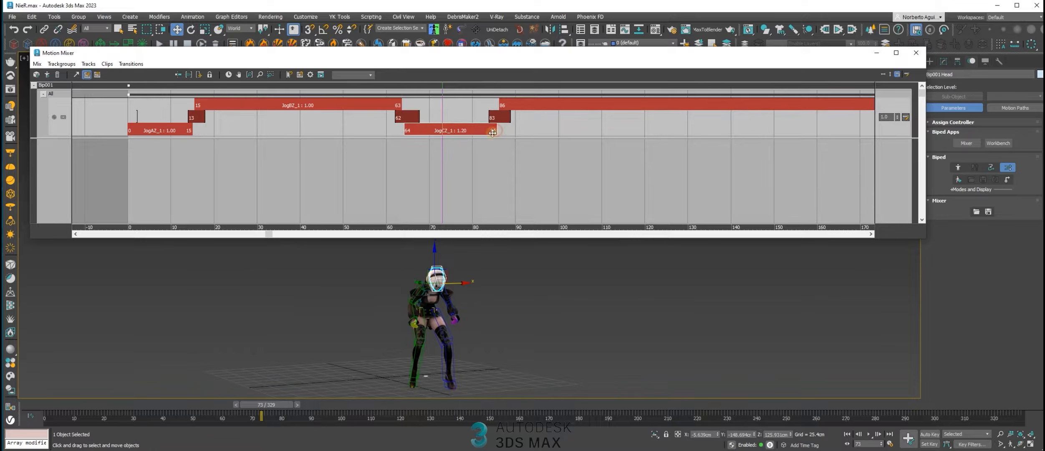
drag(503, 132, 504, 131)
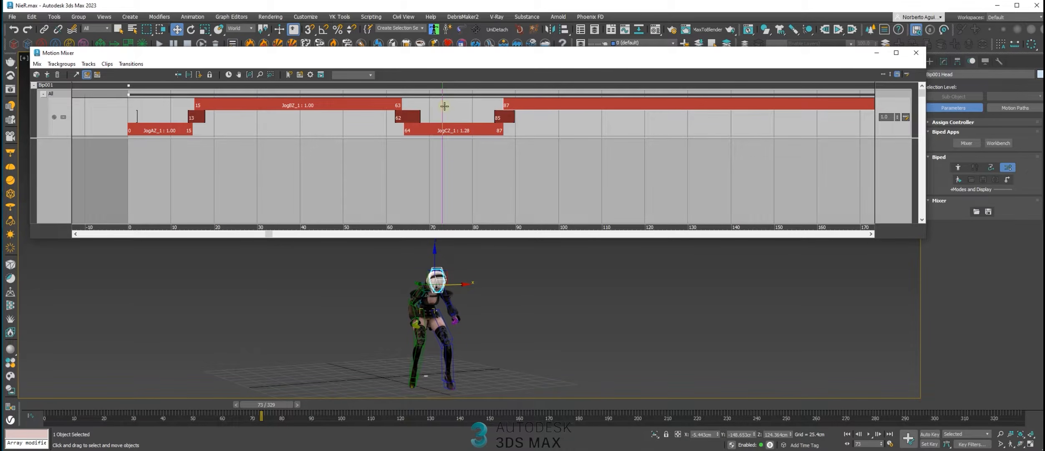
Set the JogC-to-iddle1 transition to start at frame 85 and the iddle1 clip at frame 87, and play the result
drag(497, 117, 486, 103)
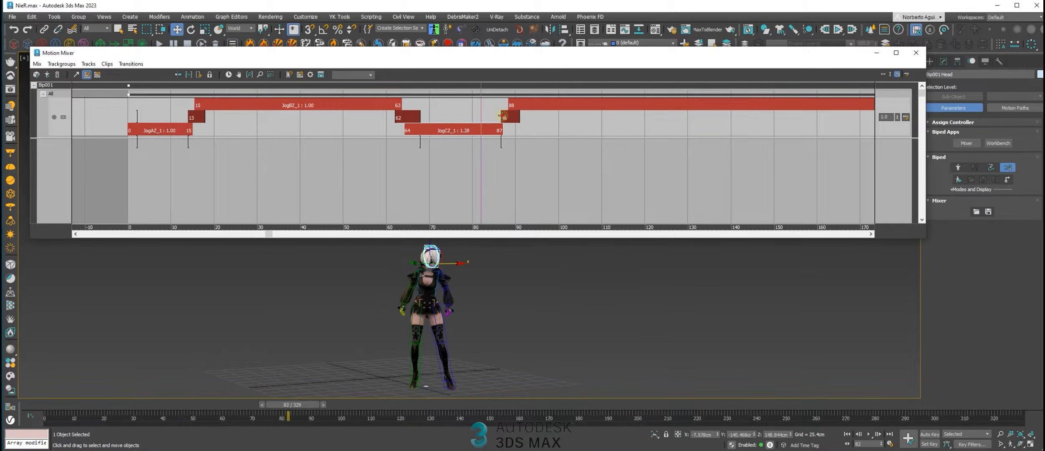
drag(481, 104, 520, 105)
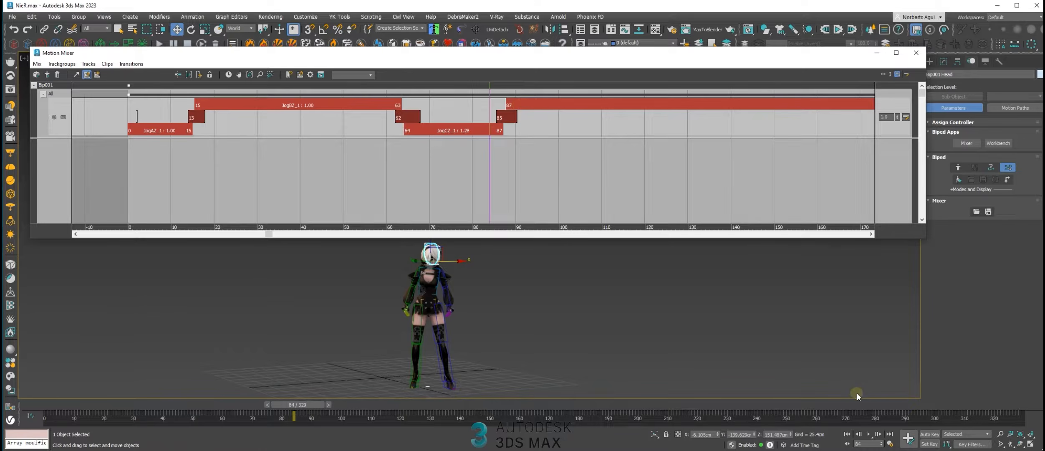
click(846, 433)
click(868, 434)
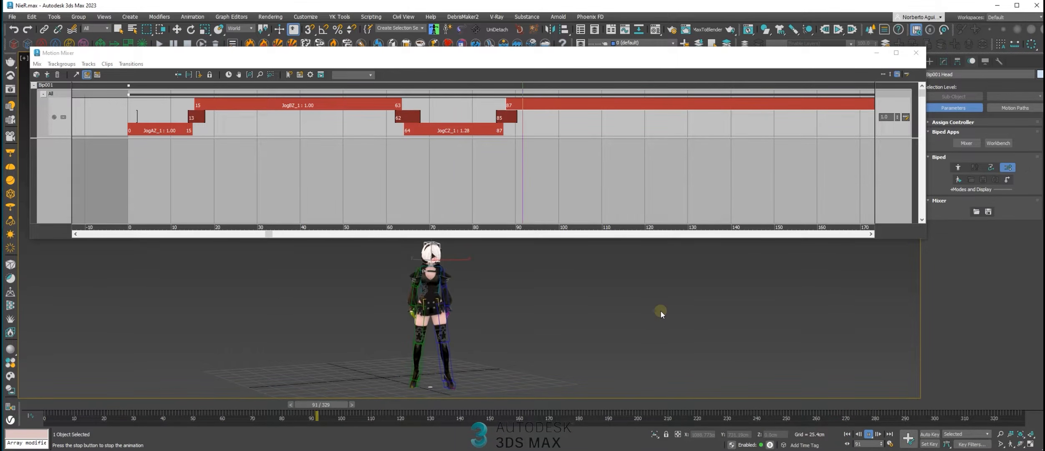
Set the focus of the transition from JogC to iddle1 to Right Foot and replay the motion from about frame 49
drag(388, 404, 331, 402)
key(w)
right_click(502, 121)
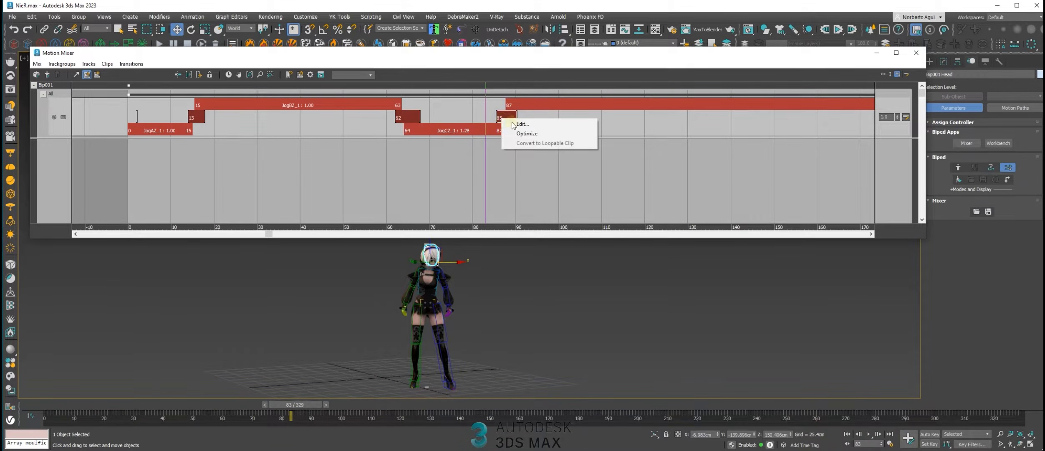
click(530, 133)
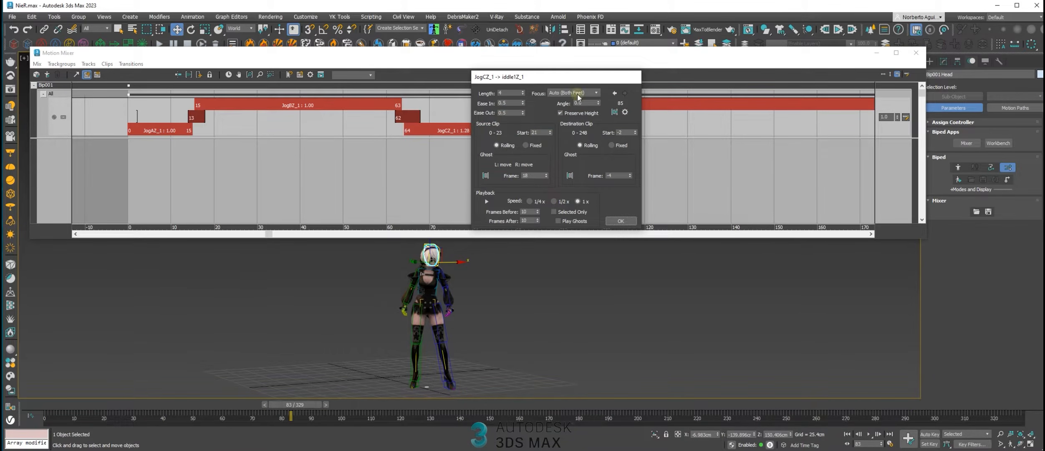
drag(567, 77, 533, 80)
click(562, 97)
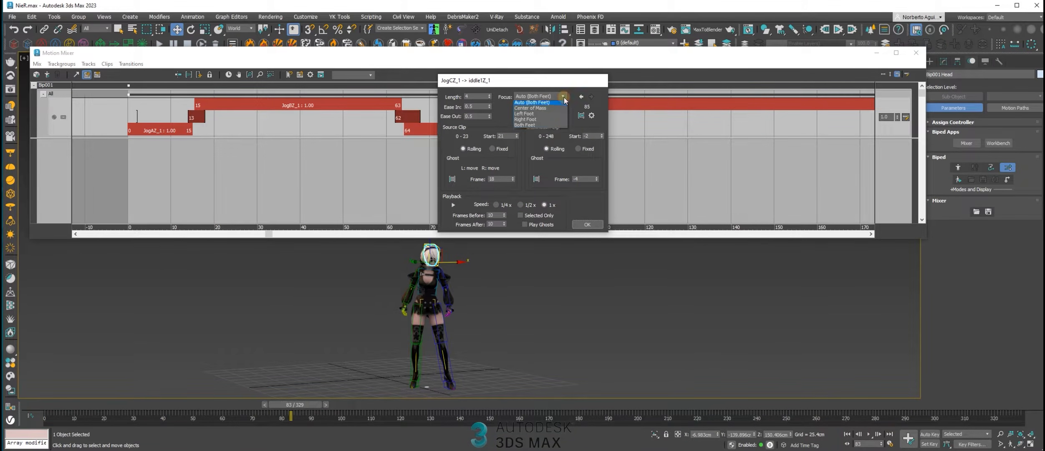
click(538, 121)
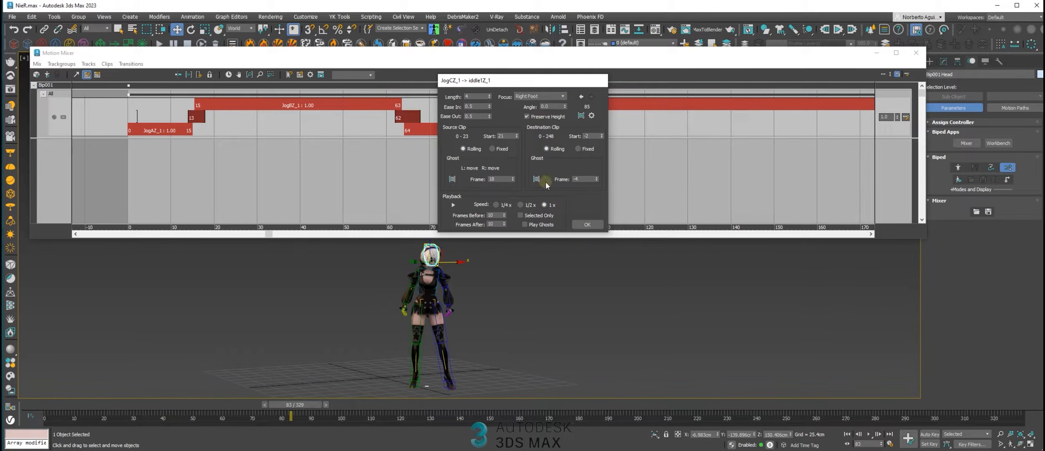
click(587, 223)
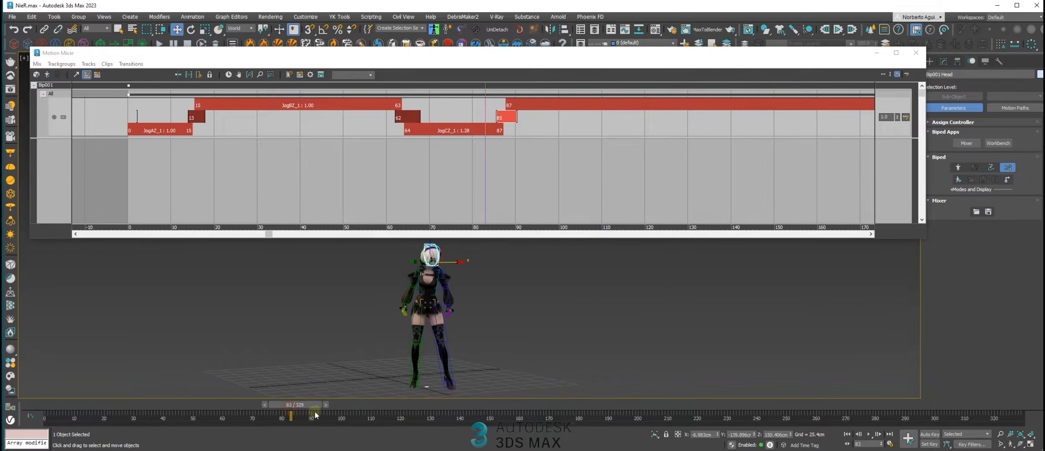
drag(299, 407, 198, 410)
click(869, 434)
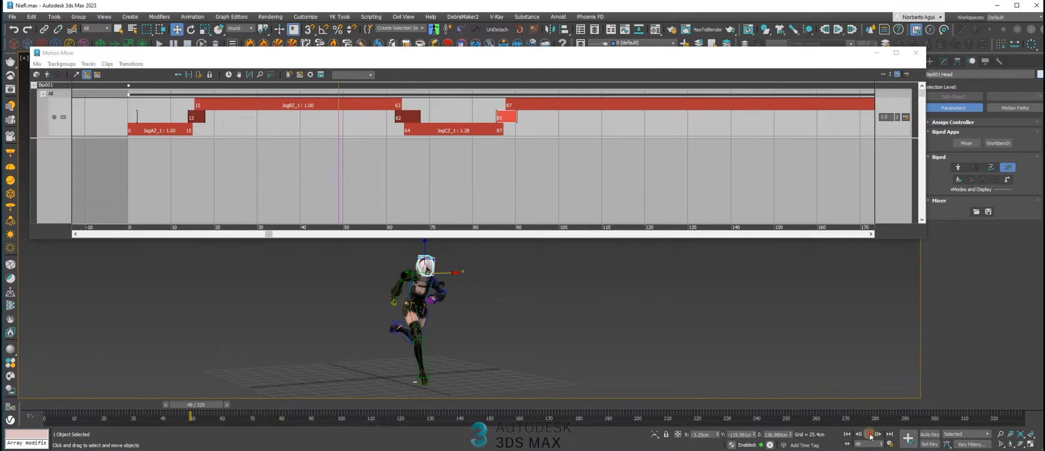
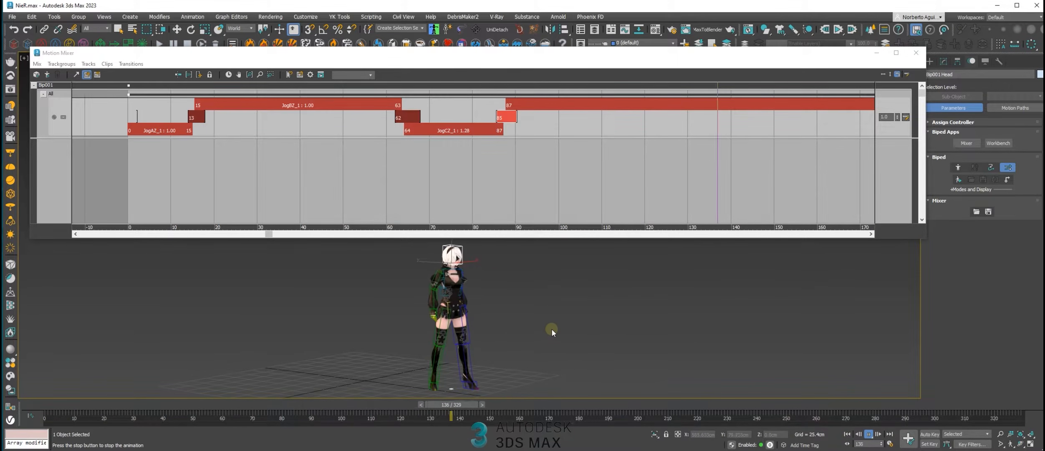
Replay the chained motion from the start and scrub to frame 65
click(847, 434)
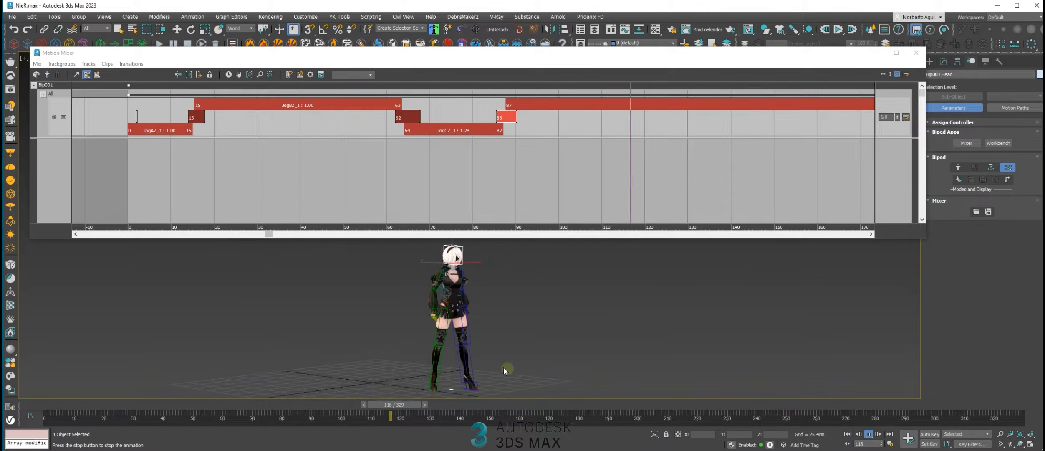
drag(153, 404, 367, 225)
key(w)
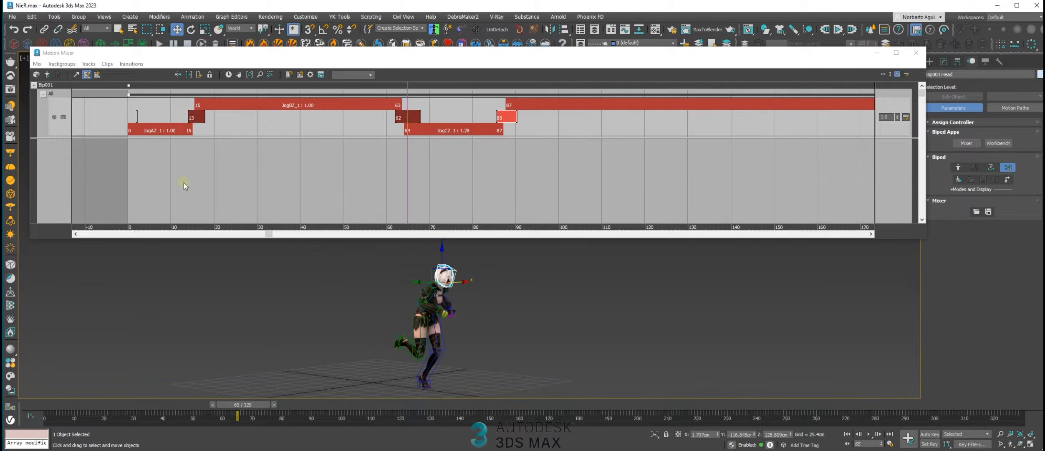
Compute a mixdown of the Bip001 mix and copy it to the biped
click(48, 85)
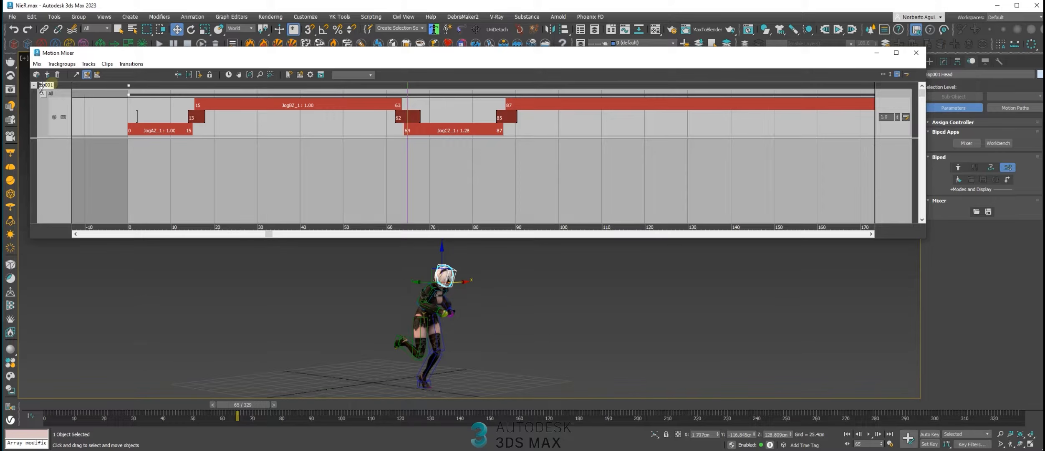
right_click(51, 84)
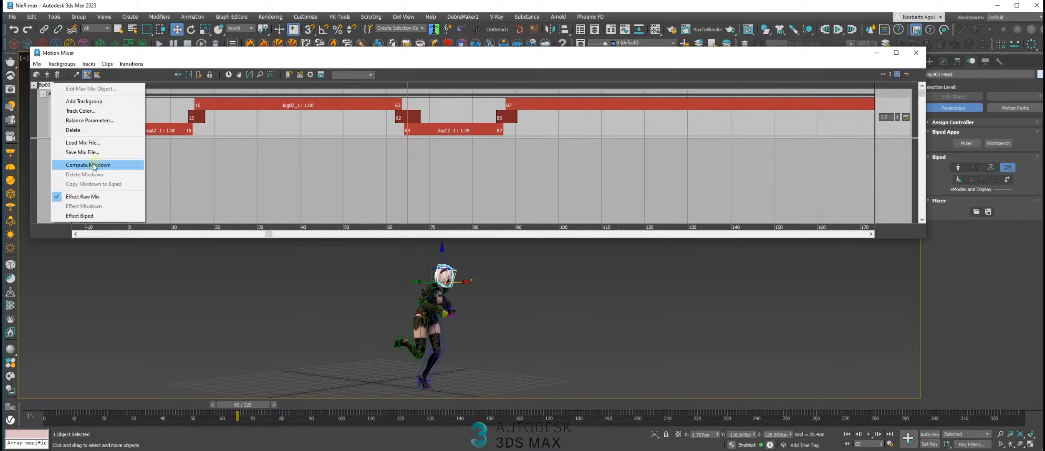
click(93, 164)
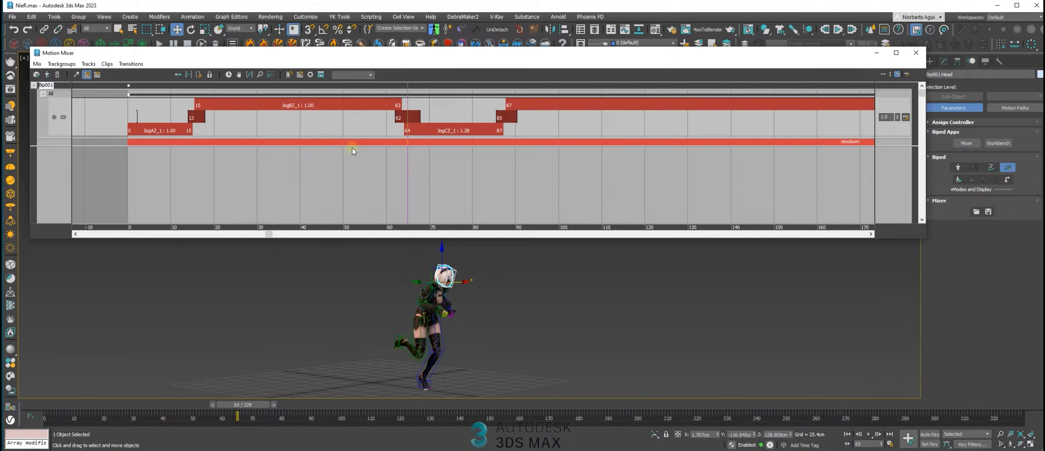
right_click(362, 142)
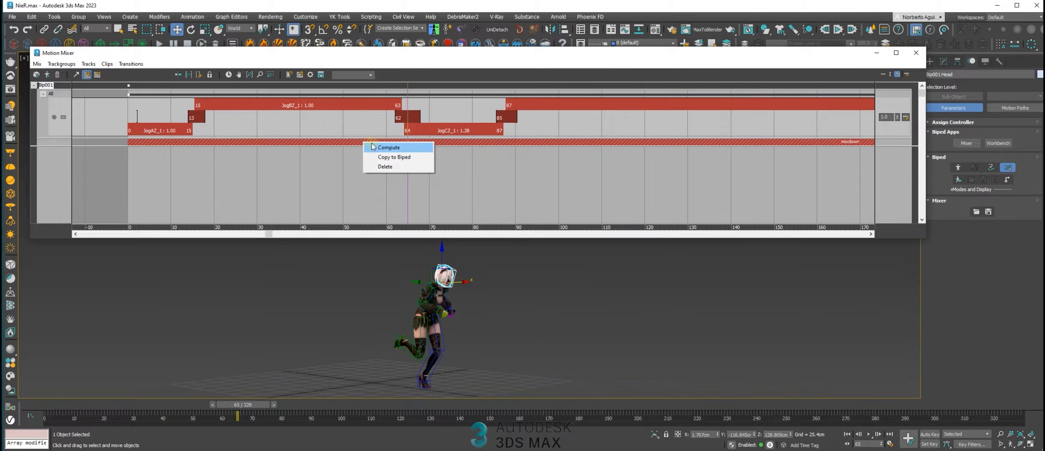
click(397, 158)
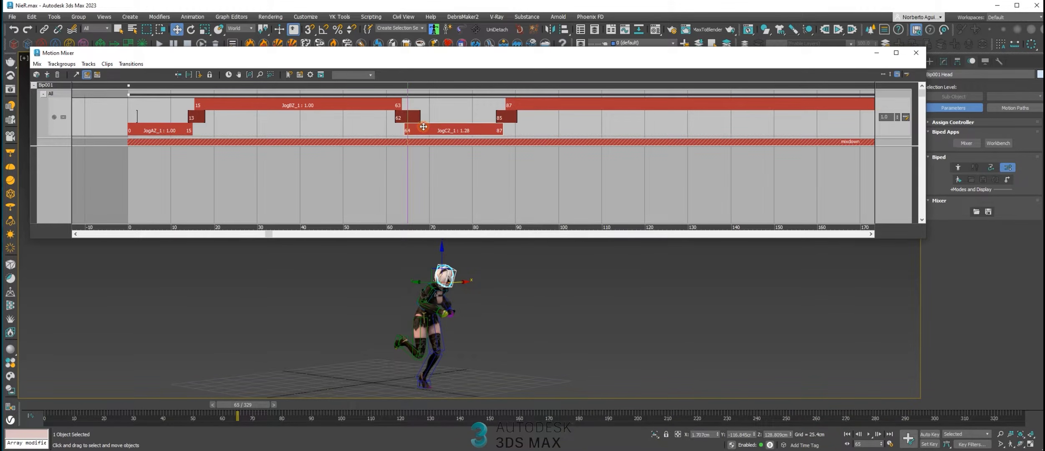
Delete all jog and idle clips from the mixer track and delete the mixdown
key(Delete)
click(529, 116)
click(530, 103)
key(Delete)
click(395, 103)
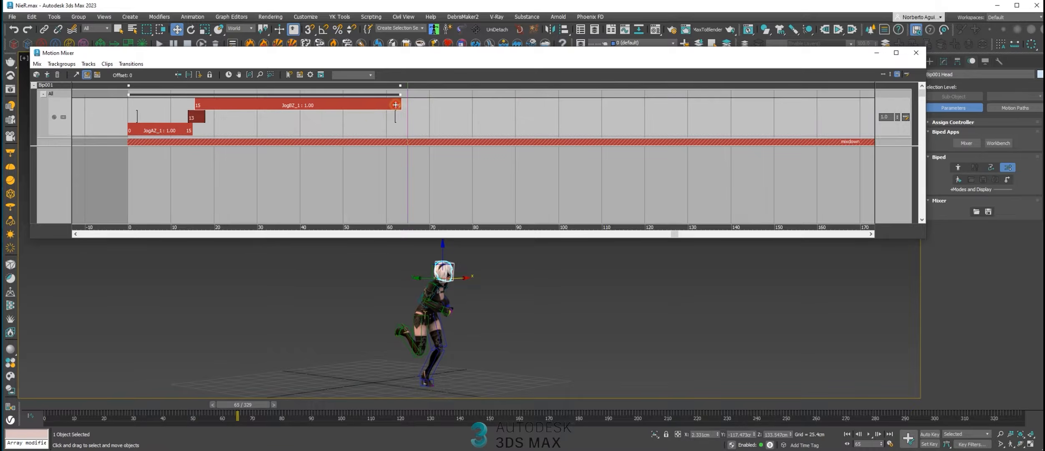
key(Delete)
key(Delete)
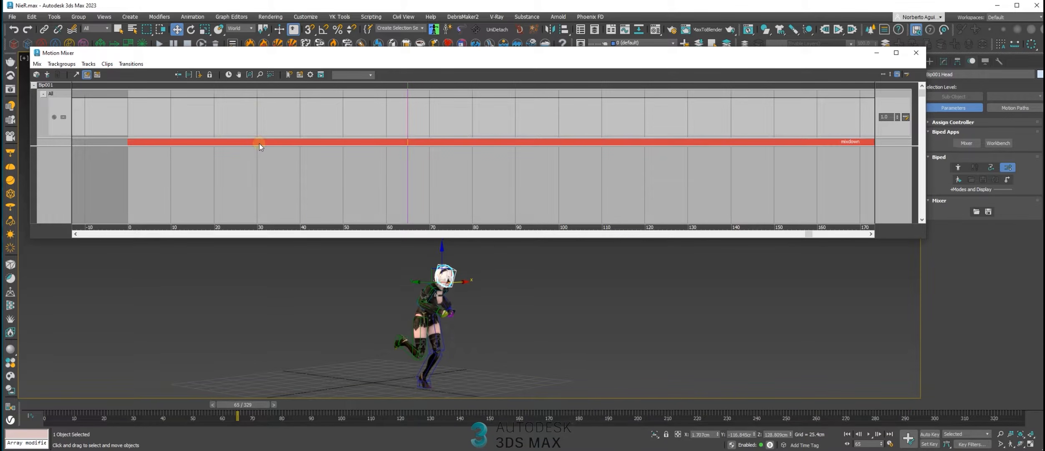
right_click(312, 143)
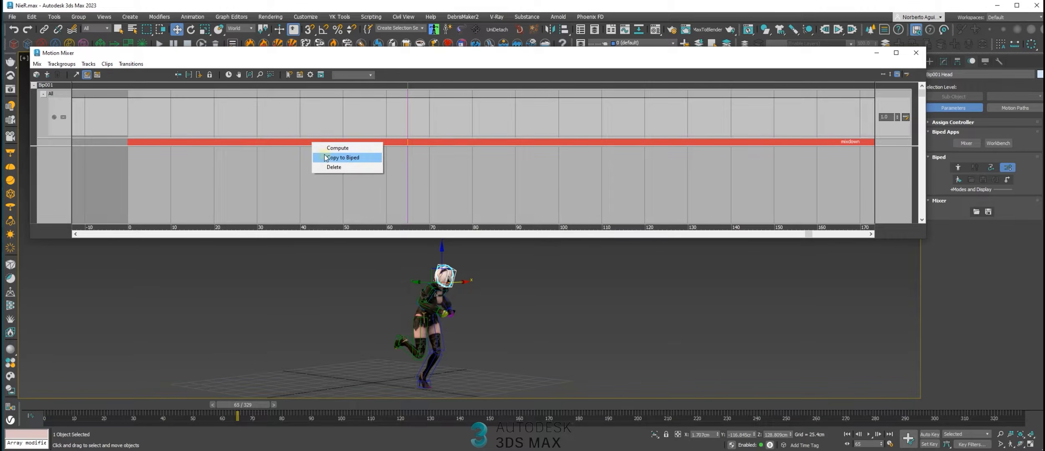
click(333, 167)
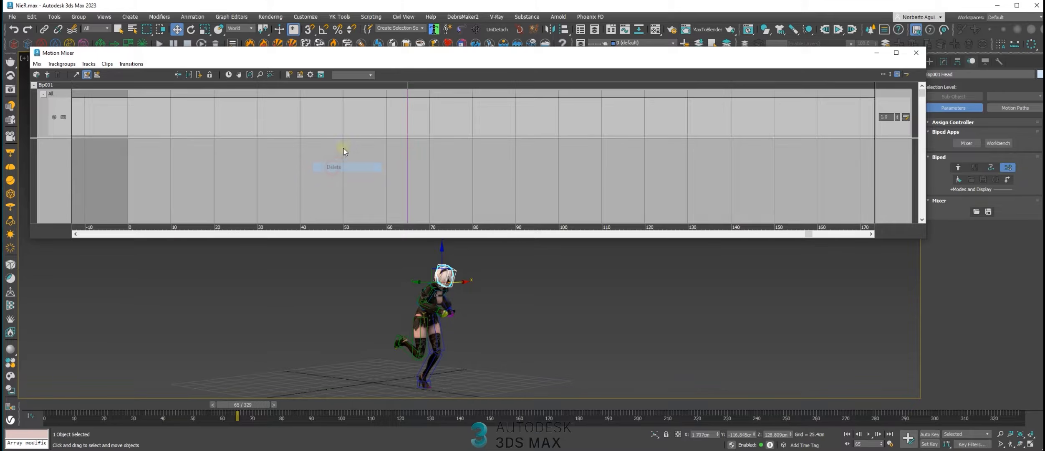
Minimize the Motion Mixer and turn off the biped's Mixer mode
click(874, 53)
click(1006, 157)
click(1008, 167)
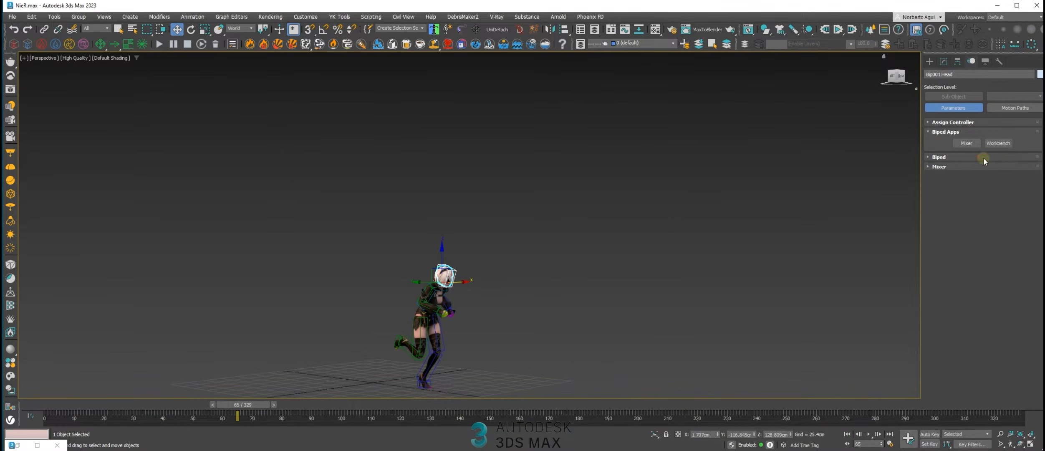
drag(217, 413, 224, 407)
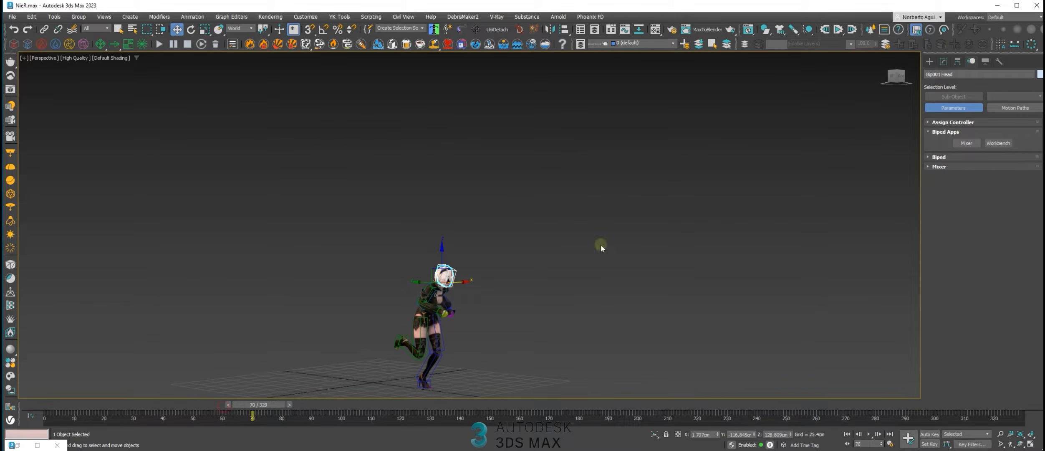
click(935, 124)
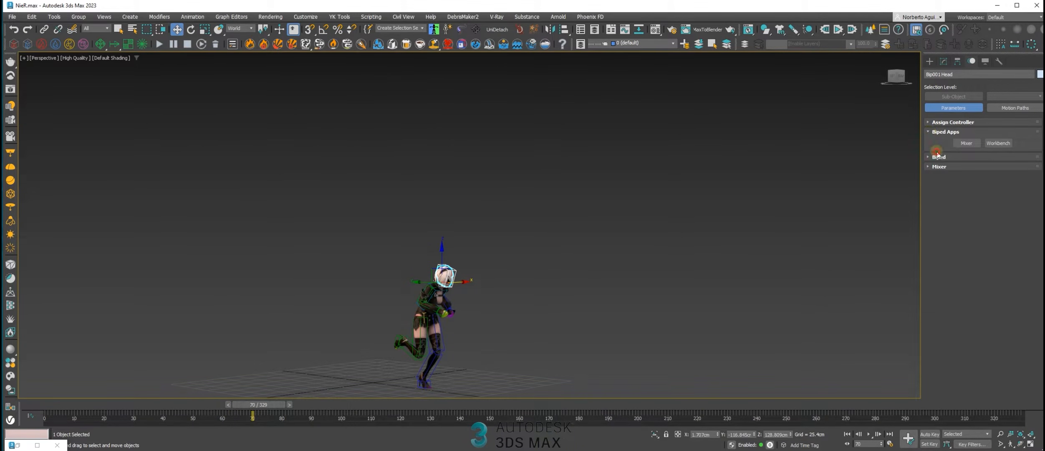
click(938, 156)
click(1006, 170)
Play the baked biped animation from frame 0 and examine the character's movement up close
middle_drag(494, 316, 474, 264)
drag(257, 405, 37, 396)
key(w)
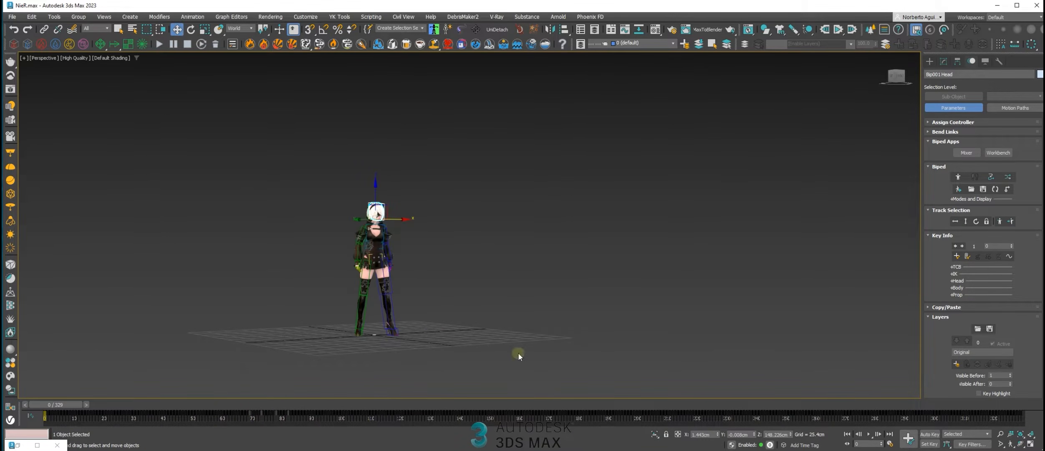
click(868, 433)
middle_drag(518, 282, 462, 286)
scroll(448, 273, up, 3)
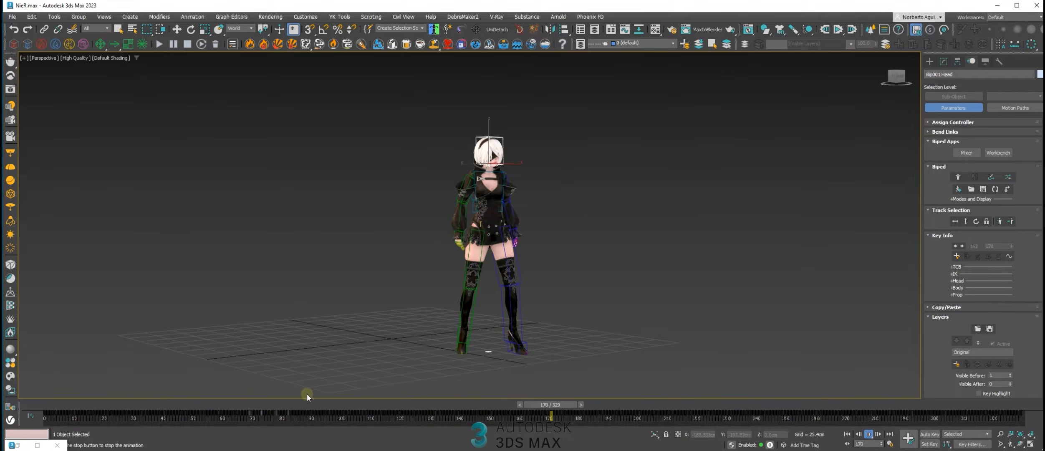
Replay the baked animation from about frame 6 and return to frame 15 to inspect the jog start
drag(248, 405, 77, 393)
key(w)
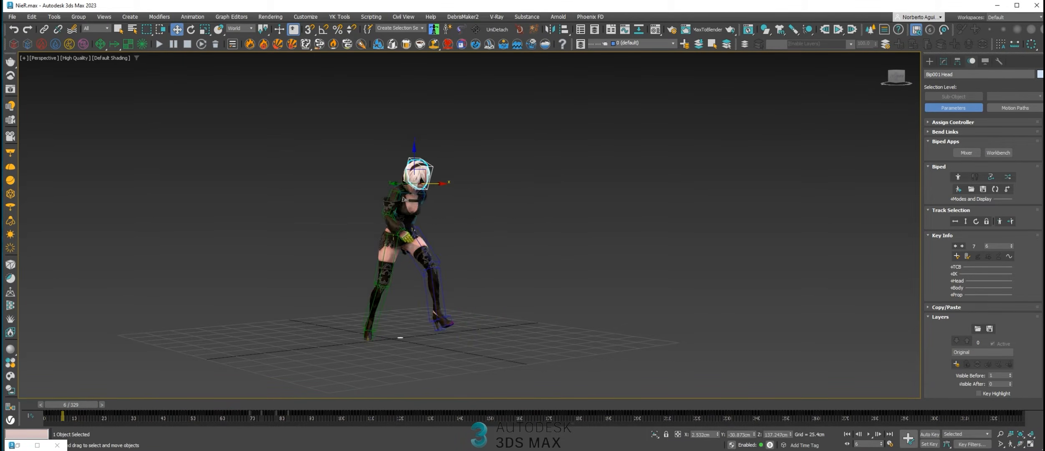
click(869, 435)
click(869, 435)
drag(146, 402, 100, 404)
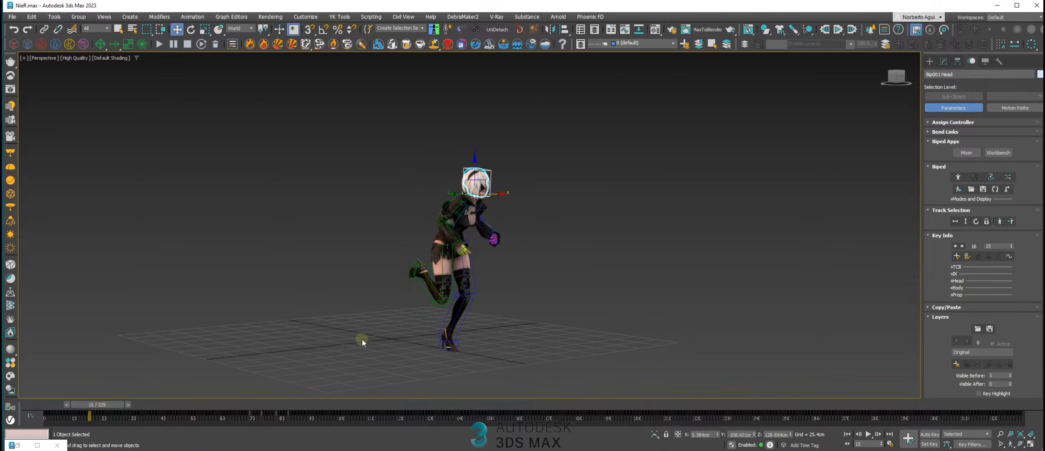
Select the biped's left foot and shorten the active time range to end at frame 72
scroll(455, 344, up, 4)
click(432, 330)
alt+middle_drag(431, 326, 493, 311)
drag(103, 404, 100, 404)
ctrl+alt+right_drag(131, 417, 886, 402)
Set a planted key for the left foot at frame 13 and a sliding key at frame 19
drag(247, 410, 228, 416)
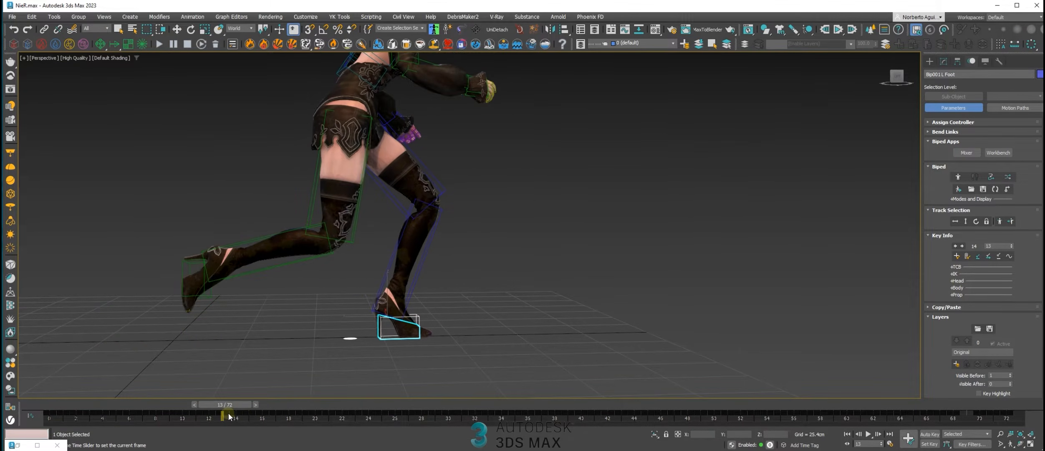
key(w)
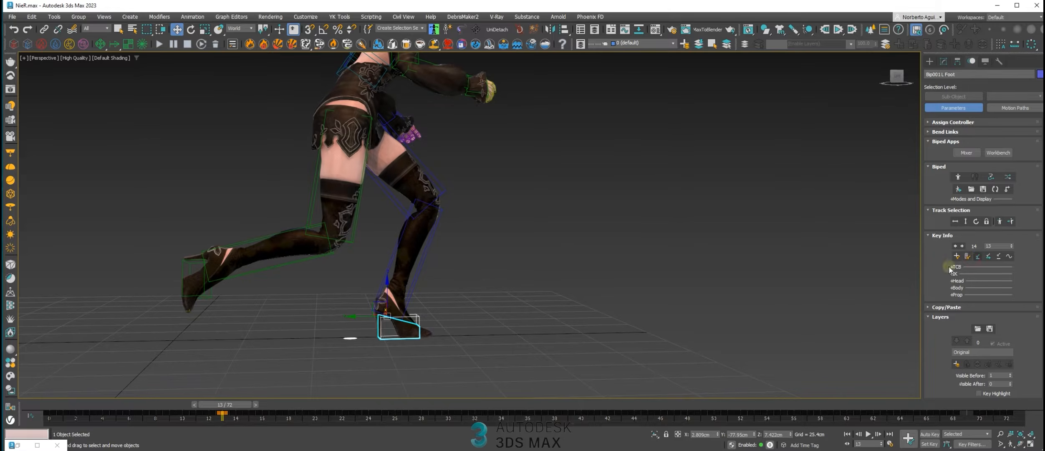
drag(219, 407, 294, 411)
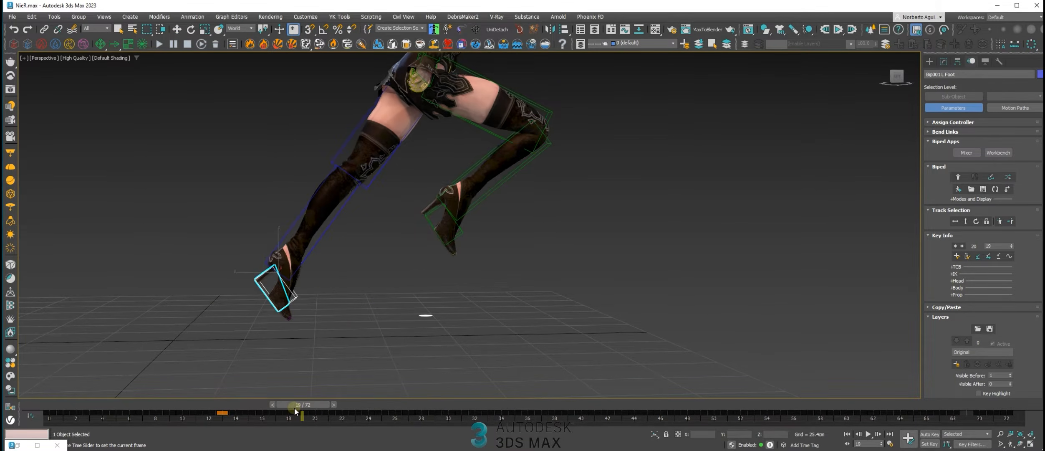
click(993, 258)
Delete the left foot's keys between frames 13 and 19 and repeat the frame 13 key at frame 16
drag(298, 404, 253, 404)
key(w)
click(222, 414)
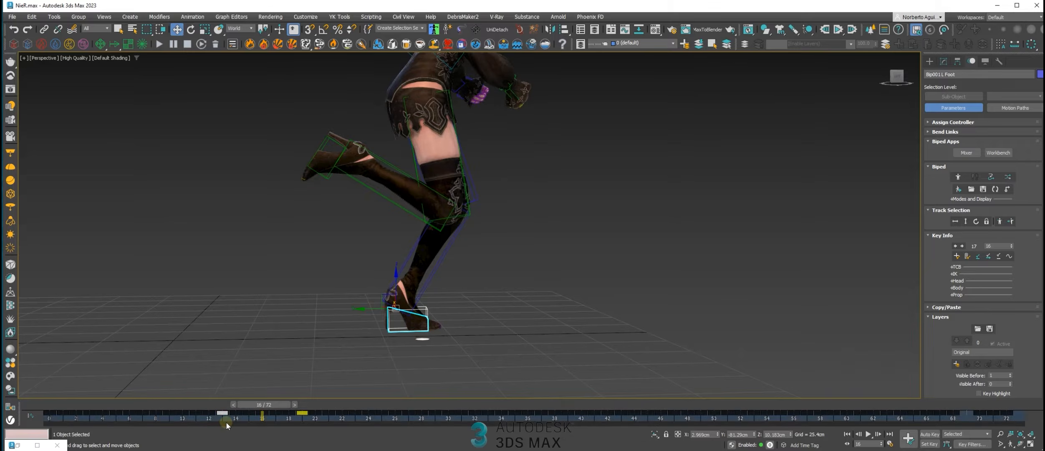
drag(235, 418, 289, 419)
key(Delete)
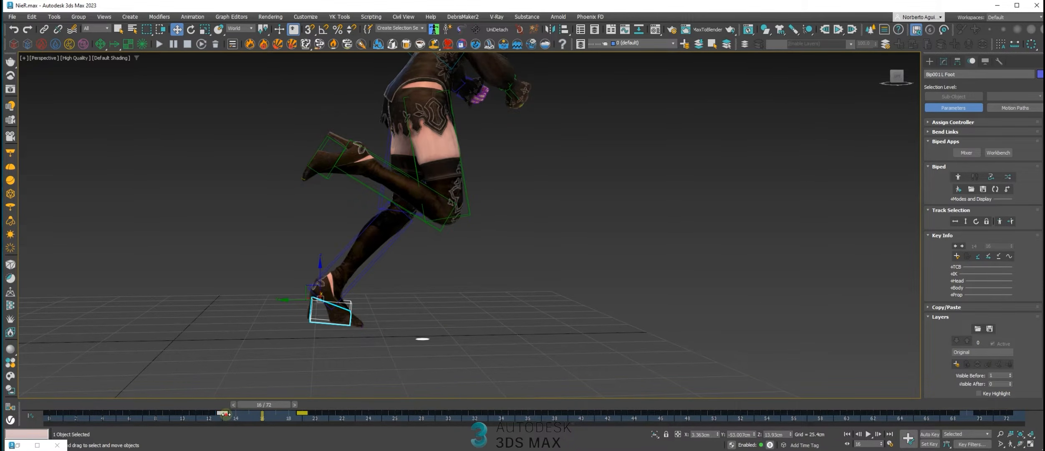
mouse_move(261, 417)
shift+mouse_down()
mouse_move(215, 405)
mouse_move(264, 404)
shift+mouse_up()
key(w)
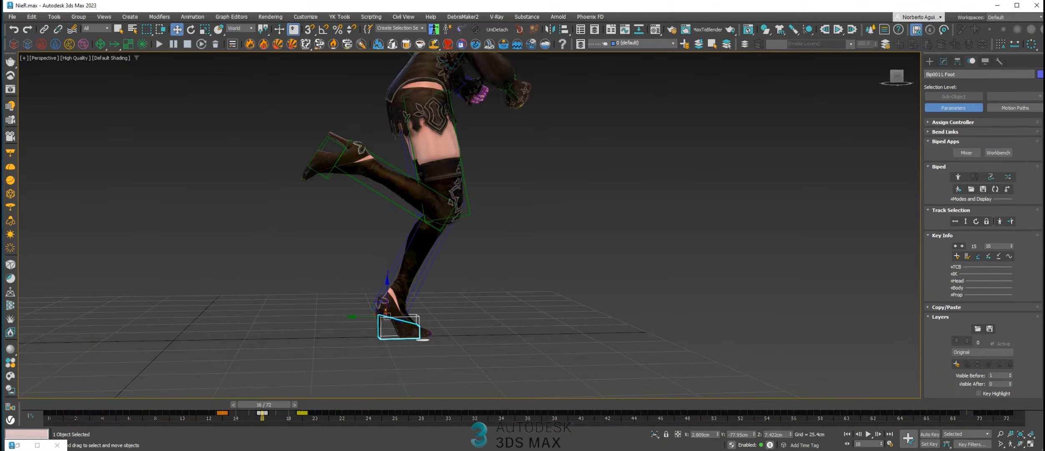
Raise the tension of the left foot's frame 16 key in its TCB settings and scrub to frame 21
click(955, 266)
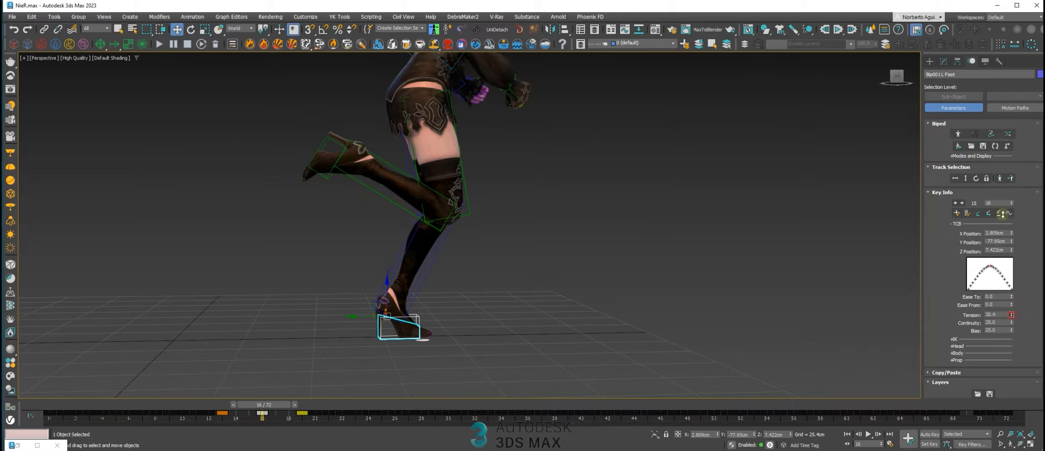
click(990, 314)
drag(265, 408, 333, 394)
scroll(453, 253, down, 8)
middle_drag(453, 253, 430, 279)
alt+middle_drag(430, 279, 364, 287)
scroll(364, 287, up, 3)
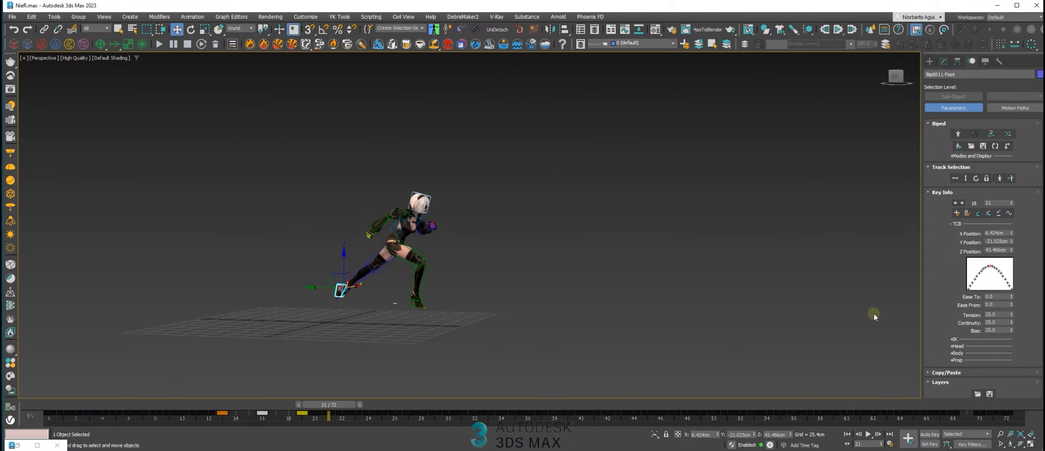
Deselect the foot, play the edited jog motion to review the foot contact, and return to frame 21
click(676, 277)
scroll(480, 296, up, 5)
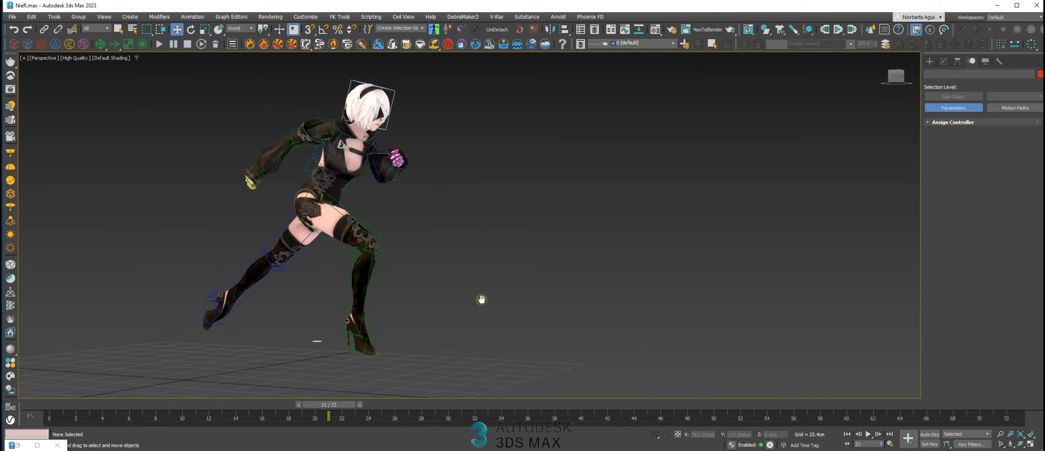
click(868, 435)
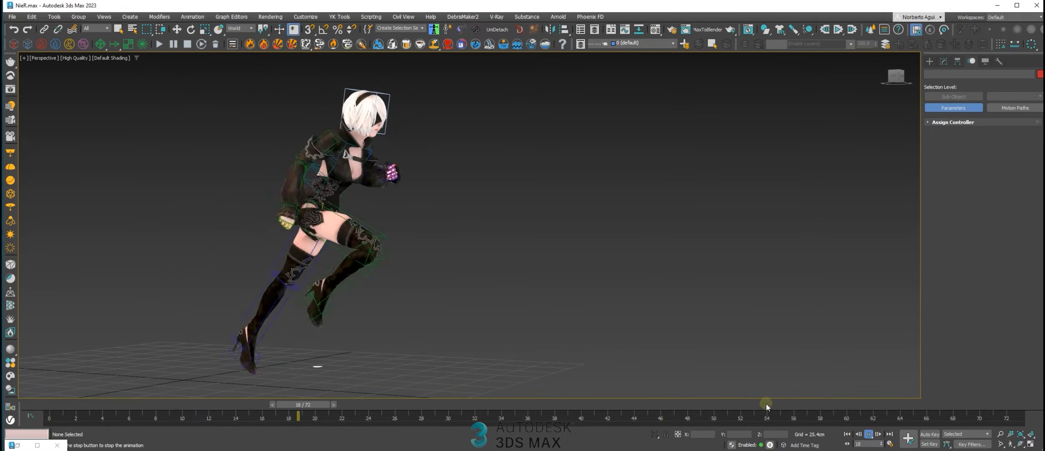
scroll(401, 311, down, 4)
alt+middle_drag(402, 311, 455, 302)
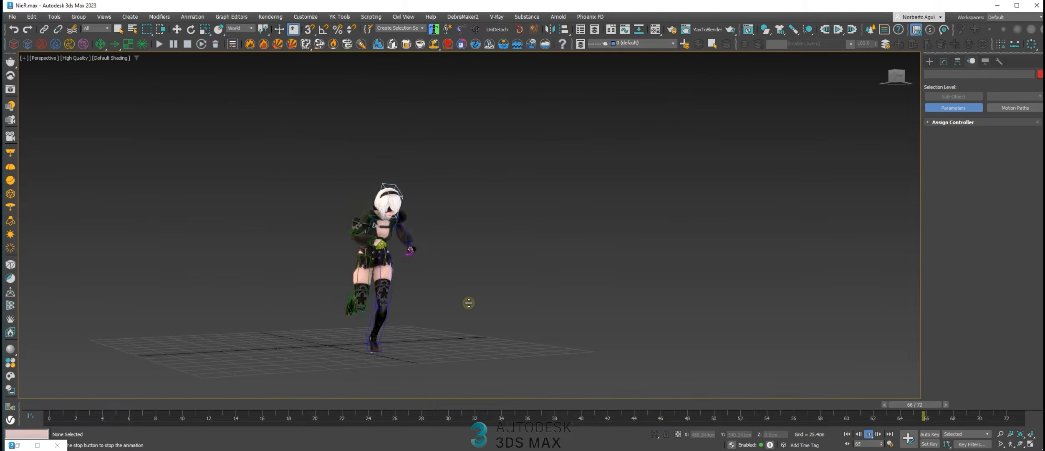
mouse_move(466, 304)
alt+middle_down()
mouse_move(501, 306)
mouse_move(558, 339)
mouse_move(313, 312)
mouse_move(474, 303)
mouse_move(461, 307)
alt+middle_up()
drag(424, 404, 351, 363)
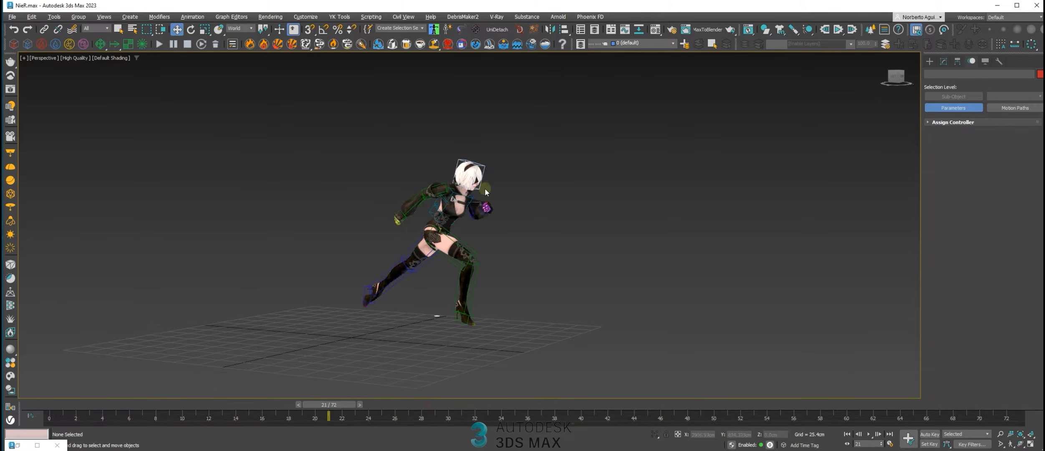
Select the biped's Bip001 root through its body horizontal track and create a new animation layer
click(483, 166)
alt+middle_drag(483, 165, 537, 199)
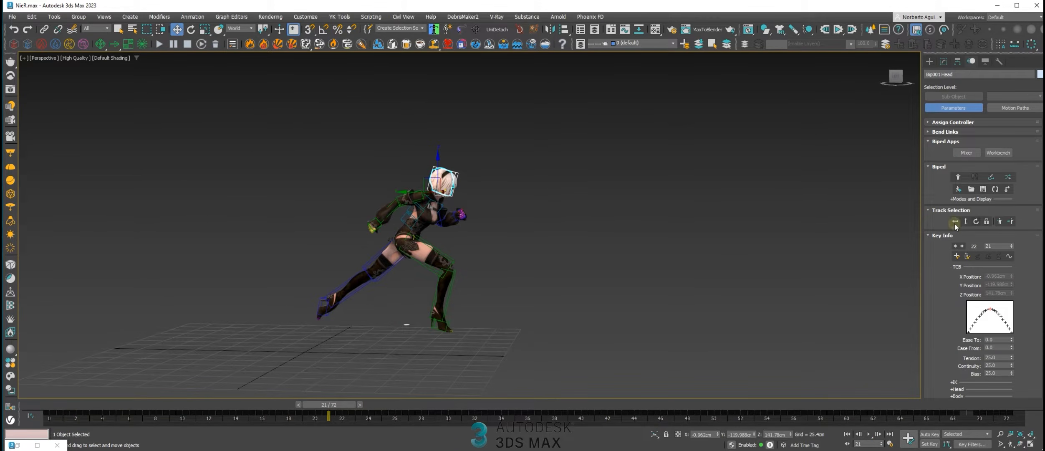
mouse_move(938, 310)
mouse_down()
mouse_move(943, 261)
mouse_move(941, 271)
mouse_up()
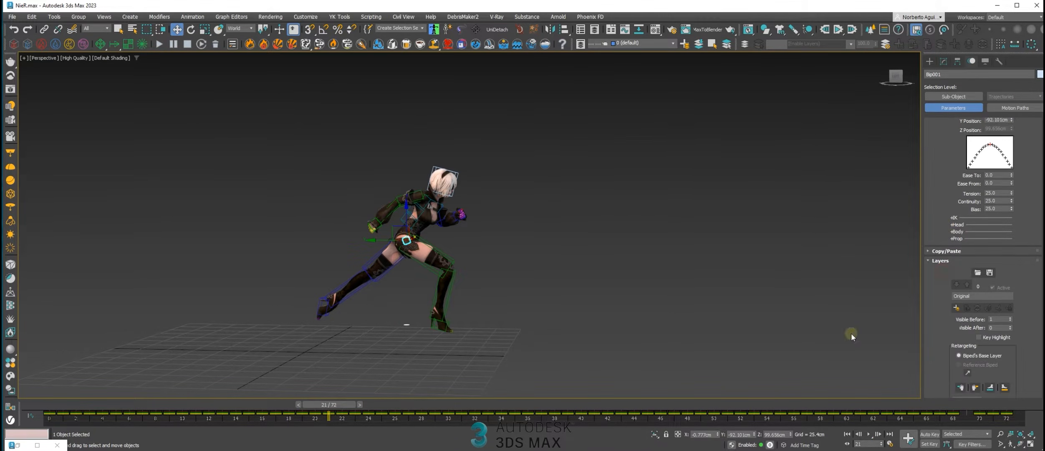
right_click(912, 433)
click(956, 308)
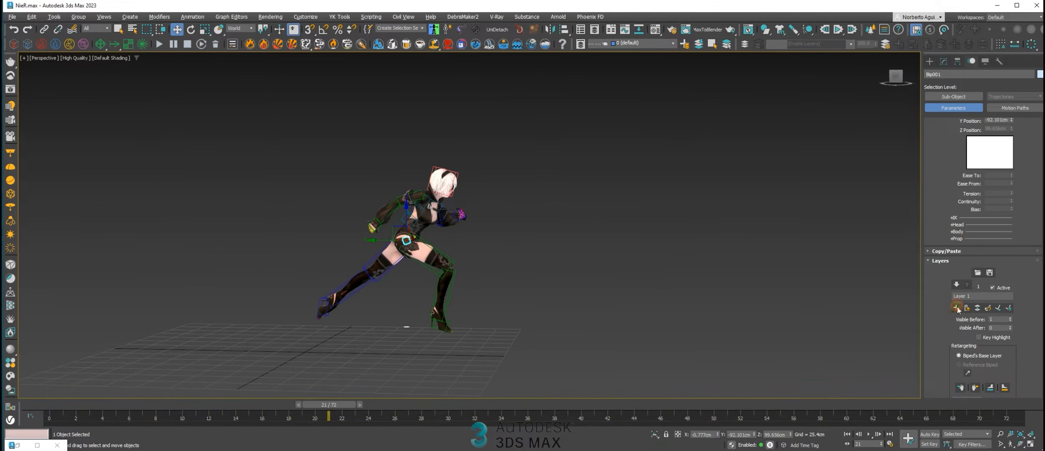
Extend the active time range to about frame 155 and go to frame 15
ctrl+alt+right_drag(940, 412, 763, 404)
ctrl+alt+right_drag(974, 420, 664, 388)
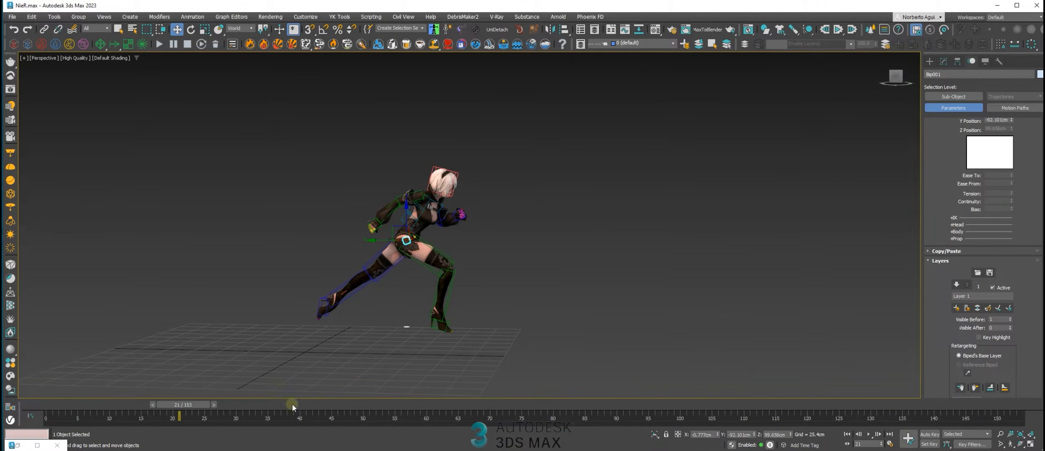
drag(197, 404, 153, 397)
key(w)
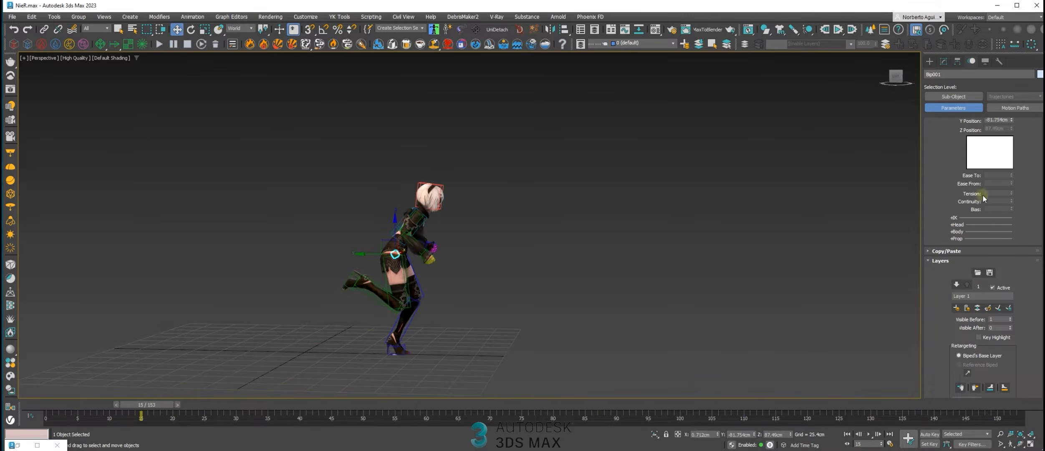
Lock keying of the body horizontal, vertical and rotation tracks together and set a key on the new layer at frame 15
drag(927, 178, 934, 343)
click(985, 221)
click(976, 221)
click(966, 221)
click(959, 258)
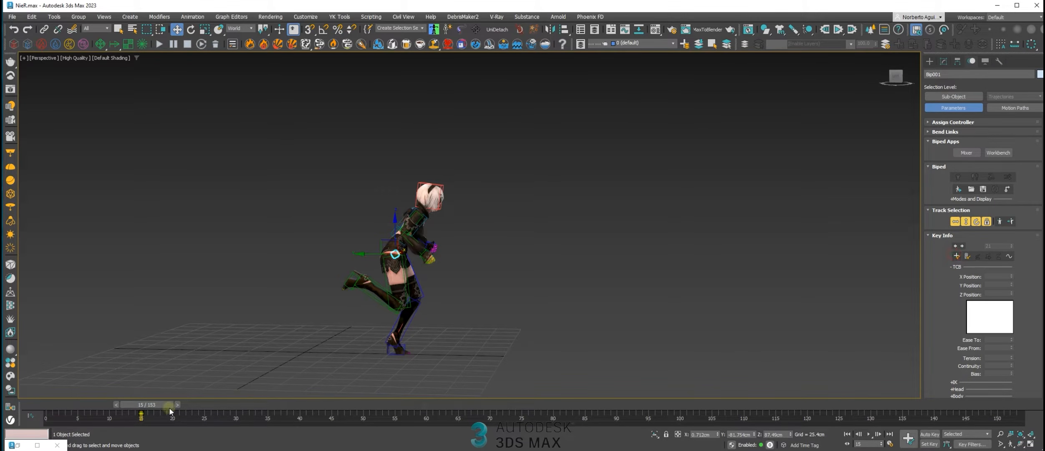
Turn on Auto Key and, at frame 75, move the biped root forward along Y to about -640 cm
key(n)
drag(165, 404, 543, 414)
key(w)
scroll(481, 303, down, 5)
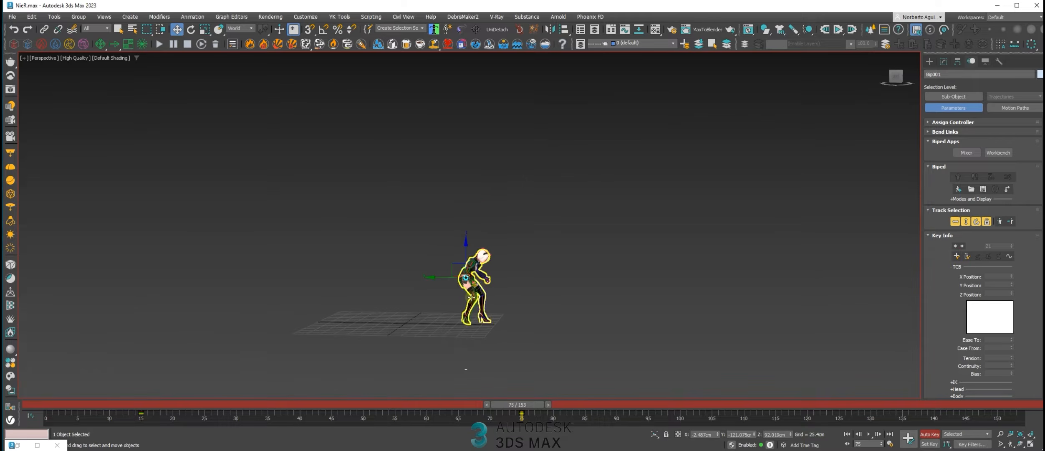
drag(439, 276, 711, 299)
middle_drag(800, 295, 501, 288)
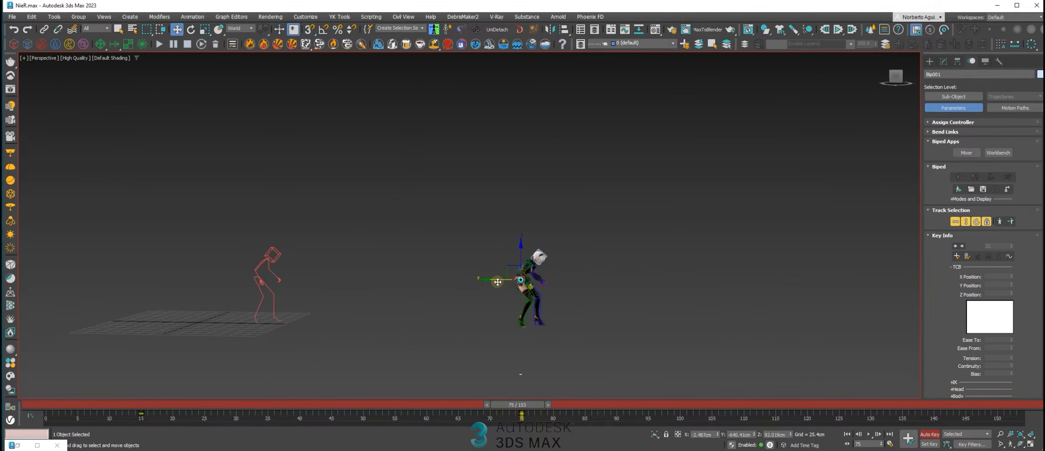
Shift the layer's frame 75 key to frame 62, scrub back to frame 9 and play the motion
drag(517, 404, 412, 385)
key(w)
drag(525, 413, 125, 397)
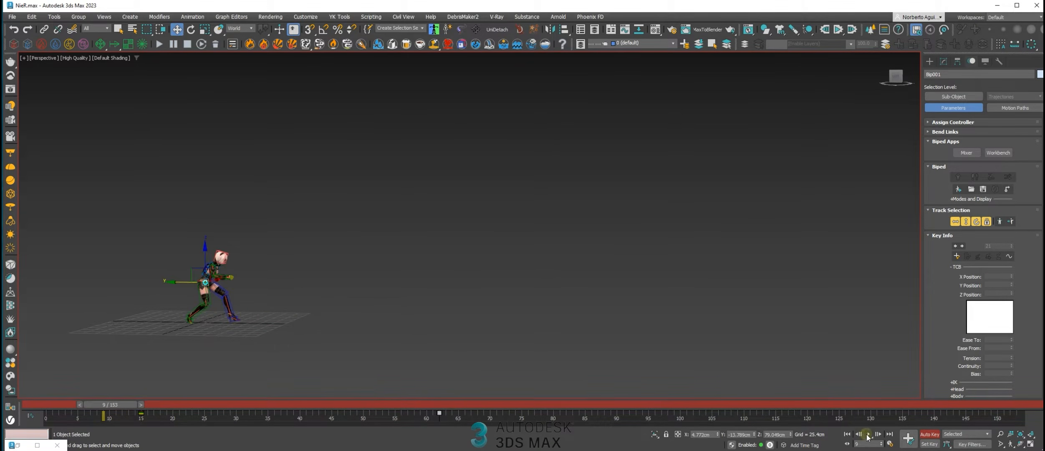
click(867, 435)
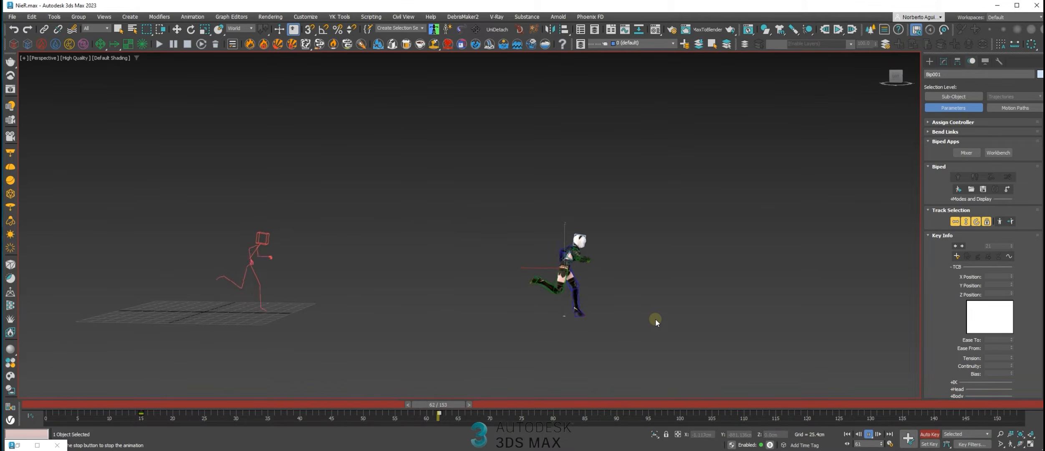
Check the pose at frame 60, deselect the biped, play the layered run from the start and scrub through it
click(421, 403)
mouse_move(423, 403)
mouse_down()
mouse_move(510, 415)
mouse_move(418, 403)
mouse_move(488, 405)
mouse_move(426, 405)
mouse_up()
key(w)
scroll(983, 294, down, 5)
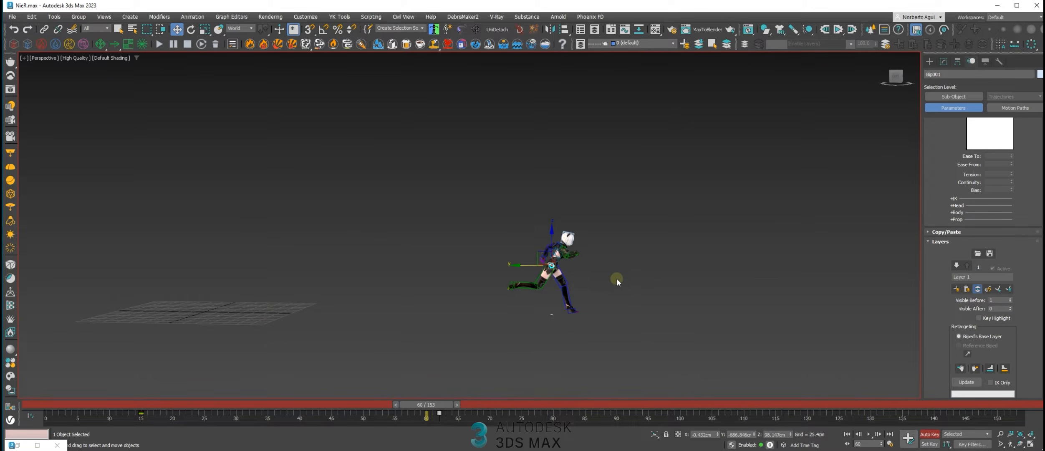
click(613, 266)
click(847, 434)
click(870, 436)
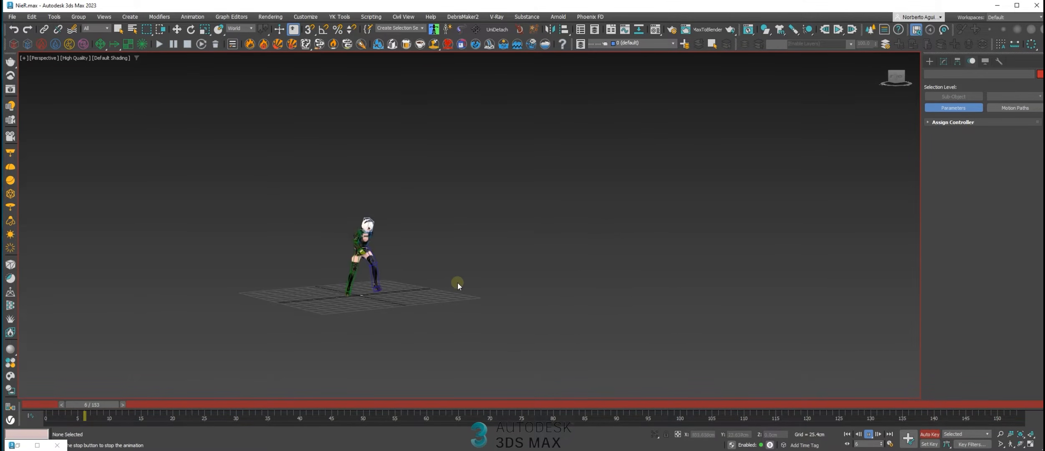
scroll(528, 289, down, 2)
alt+middle_drag(534, 288, 565, 284)
drag(516, 405, 655, 380)
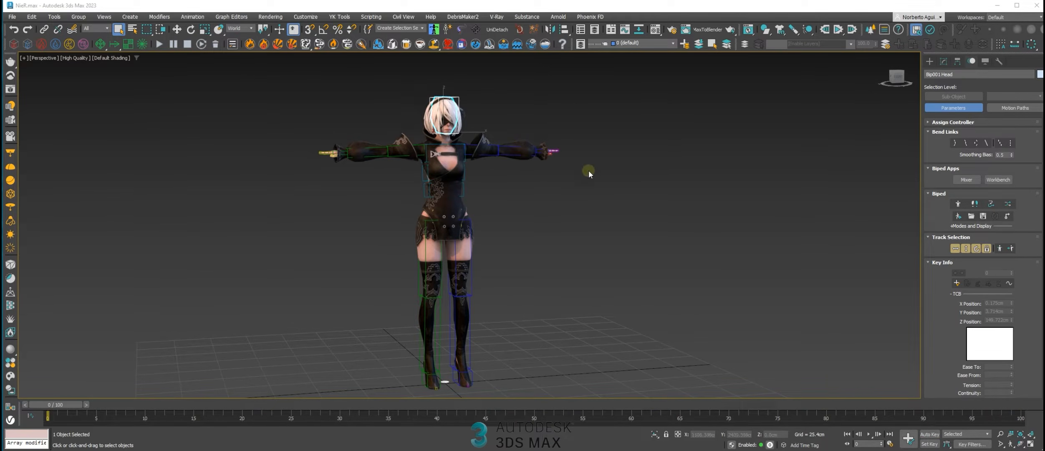
Select the T-posed biped's head and open the Motion Mixer with its Bip001 track in view
click(589, 185)
click(457, 97)
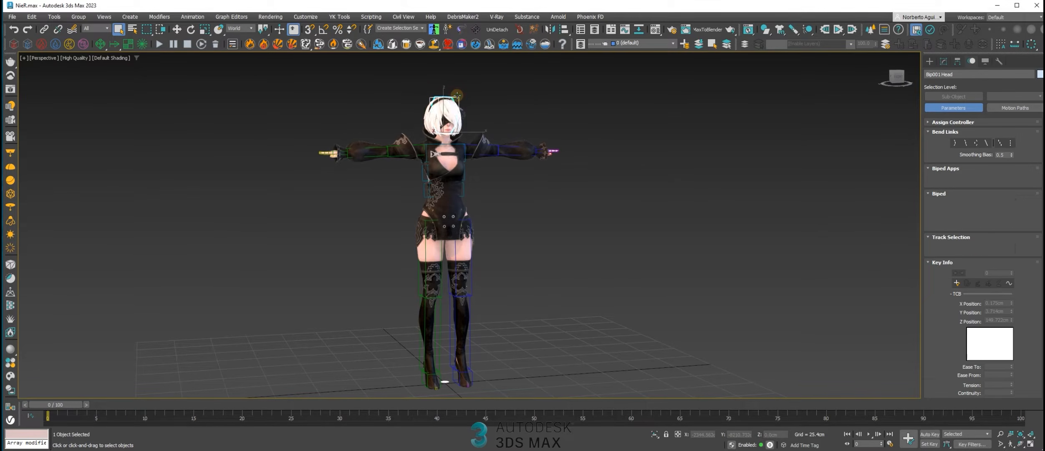
click(967, 179)
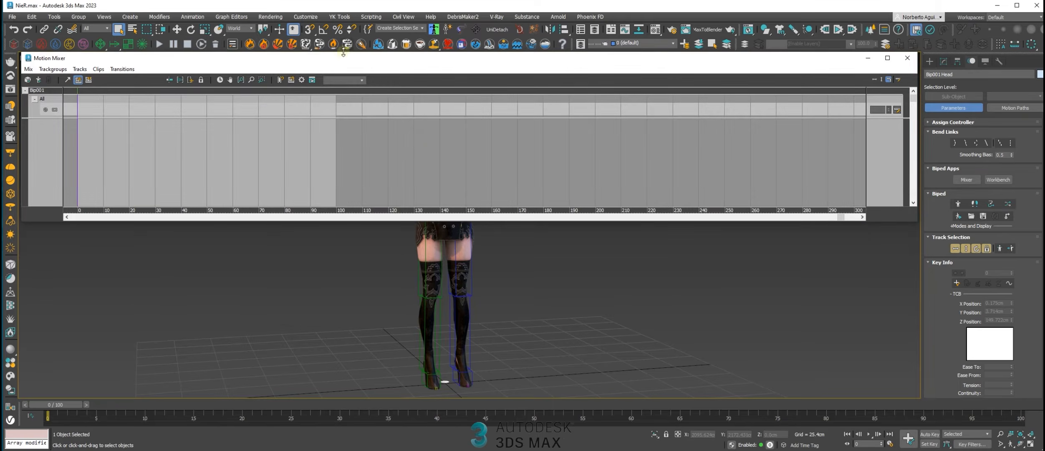
middle_drag(533, 237, 546, 384)
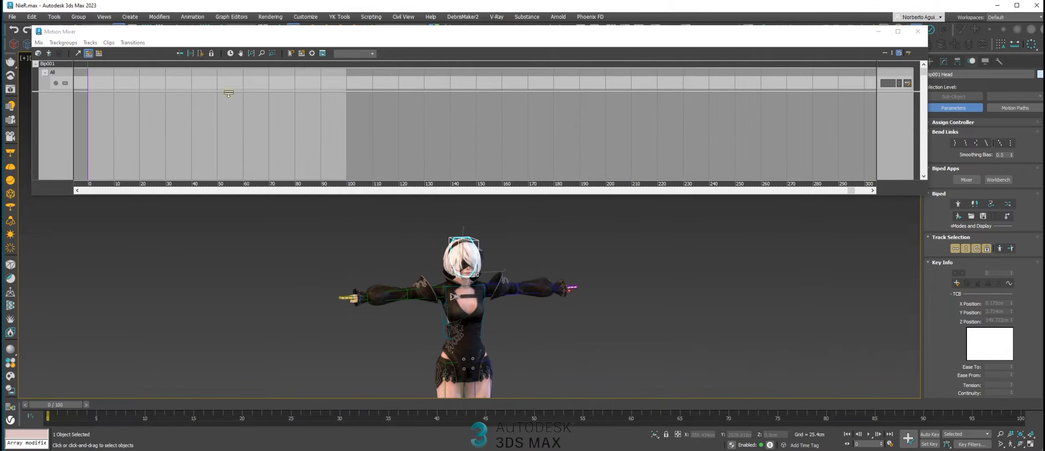
click(99, 83)
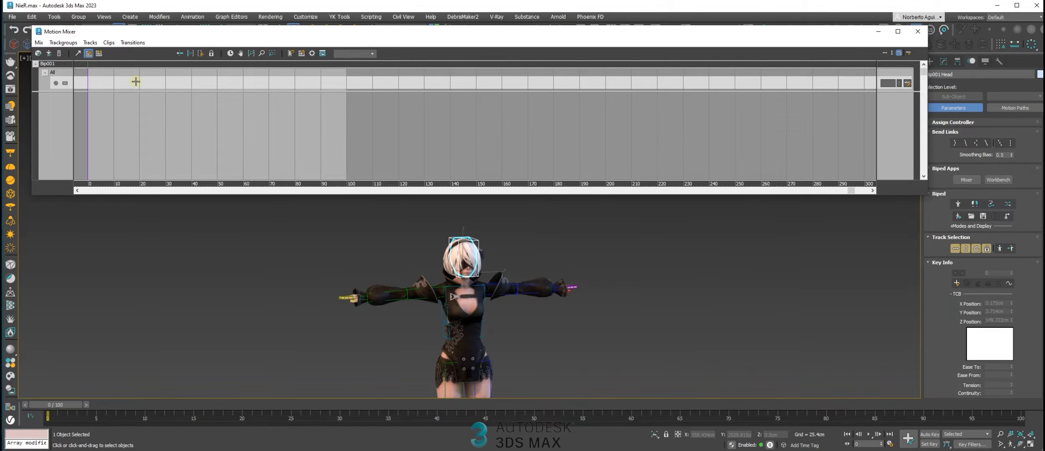
middle_drag(462, 304, 466, 276)
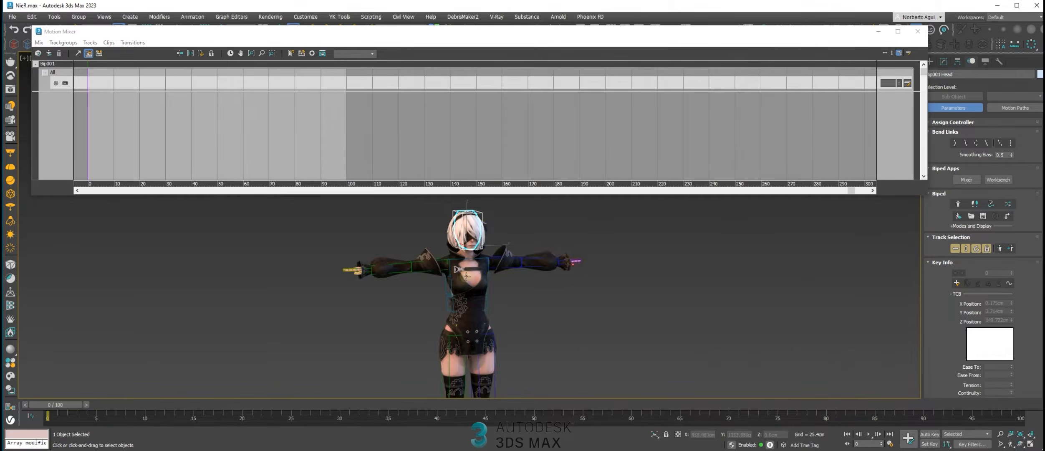
Load Fall.bip from file as a new clip on the Bip001 track with lowest starting foot height set to Z = 0
right_click(120, 82)
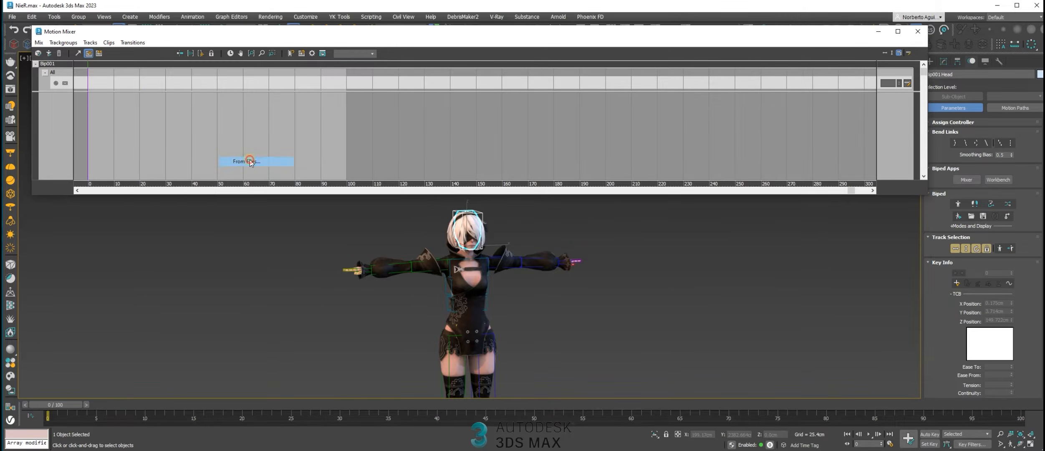
click(250, 161)
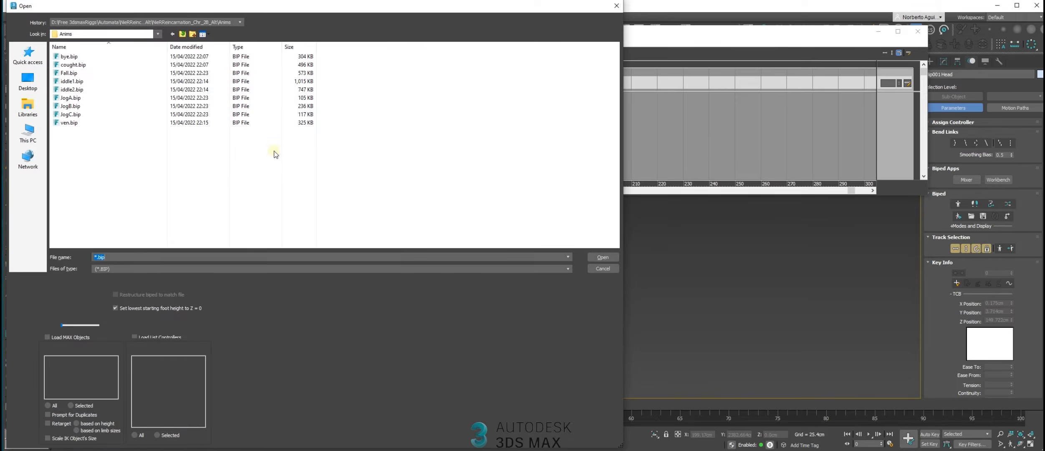
click(87, 73)
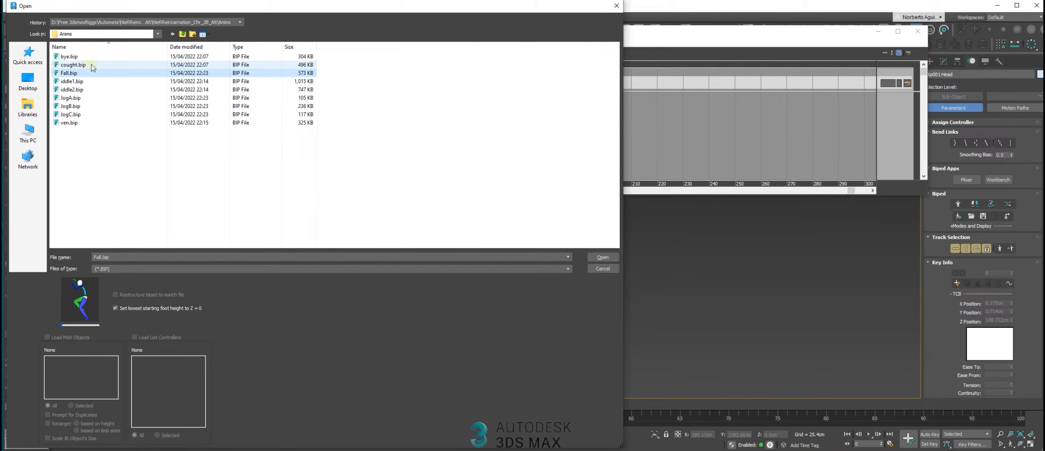
ctrl+click(81, 123)
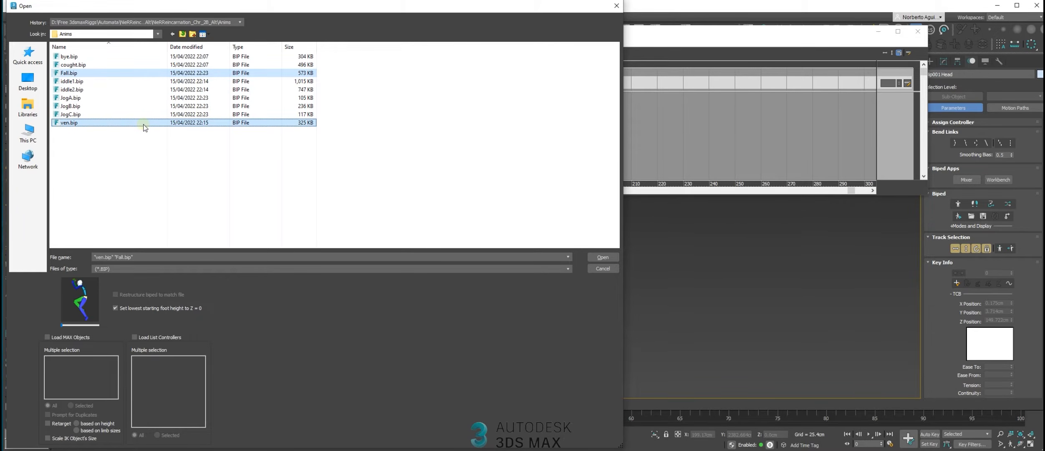
click(110, 73)
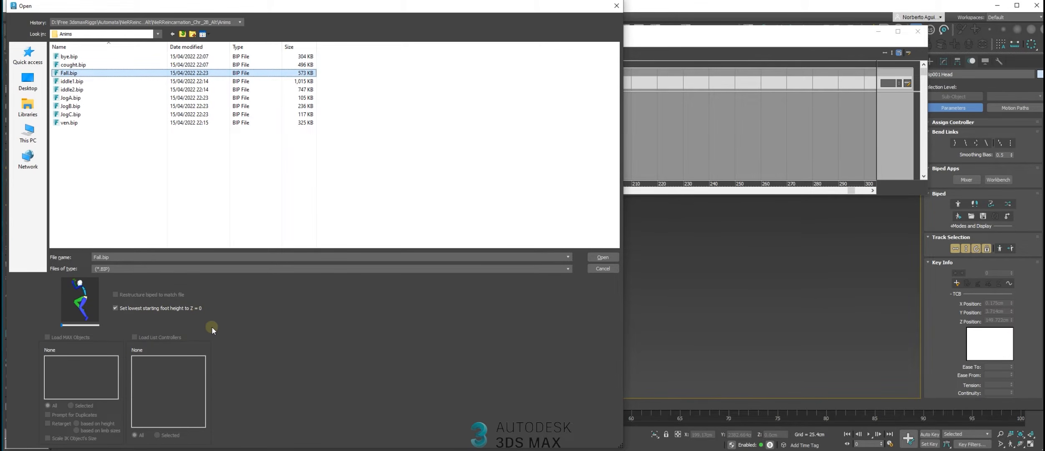
double_click(66, 73)
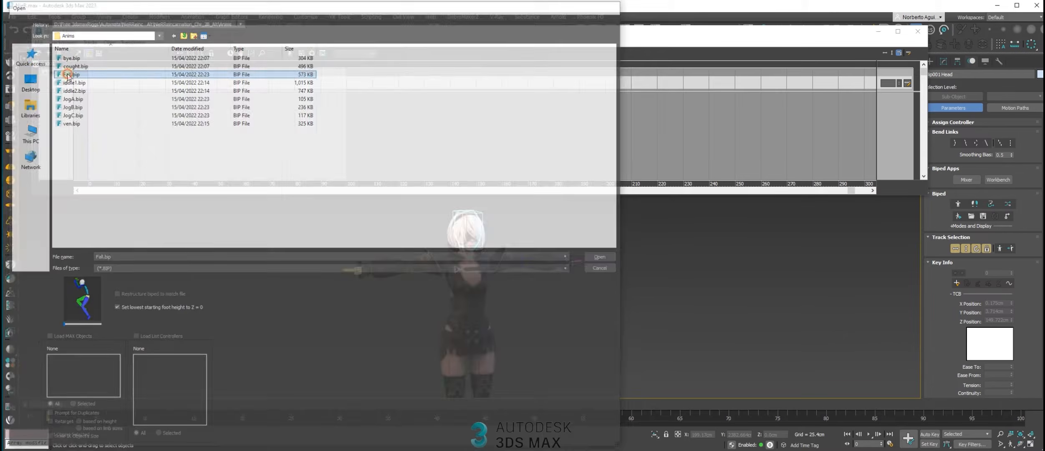
Activate Mixer Mode on the biped and scrub through the opening frames of the fall motion
click(1008, 203)
middle_drag(759, 294, 579, 270)
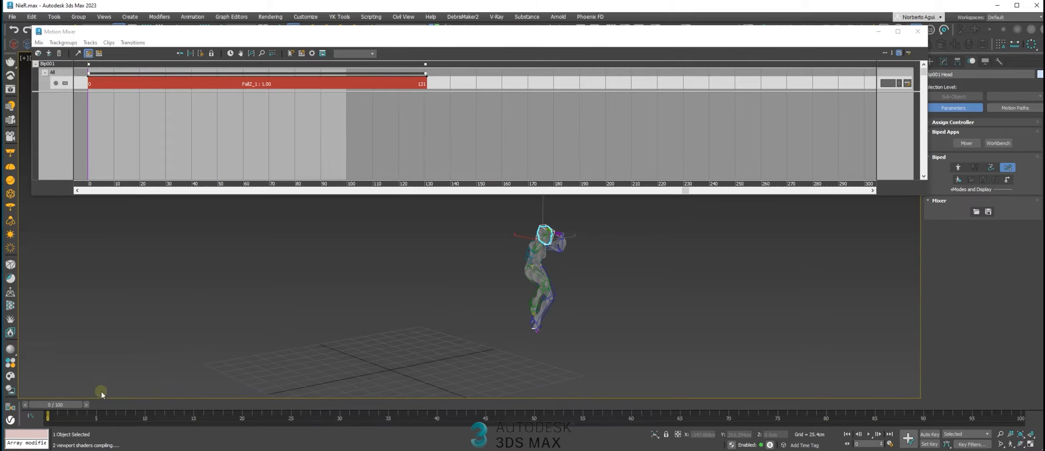
drag(70, 405, 146, 367)
scroll(548, 363, down, 2)
middle_drag(547, 363, 527, 303)
scroll(503, 301, up, 2)
drag(172, 404, 266, 369)
alt+middle_drag(569, 318, 516, 321)
drag(240, 401, 189, 368)
Add iddle2.bip from file as a second clip after the Fall clip on the mixer track
right_click(465, 84)
mouse_move(512, 162)
click(589, 162)
double_click(88, 89)
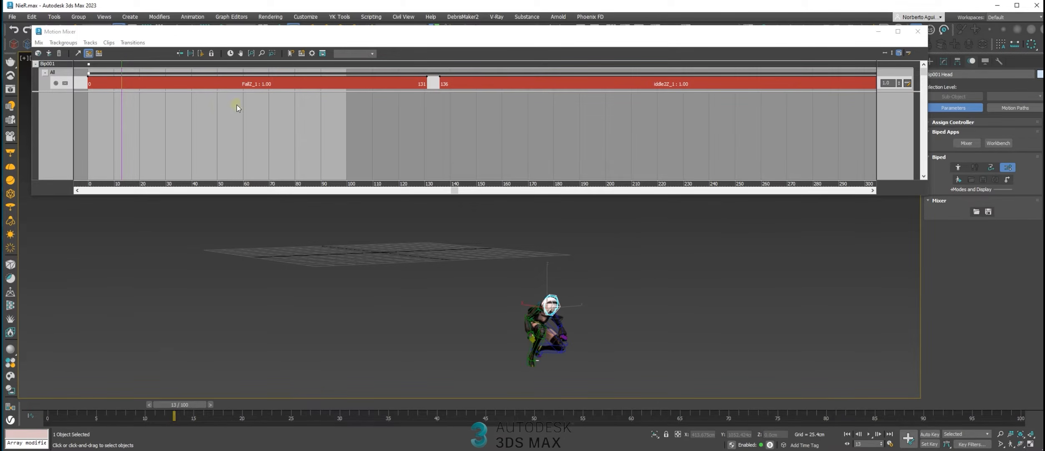
Set the animation range to the length of the mixer clips and scrub through the fall motion to frame 115
middle_drag(237, 105, 245, 137)
drag(132, 68, 392, 93)
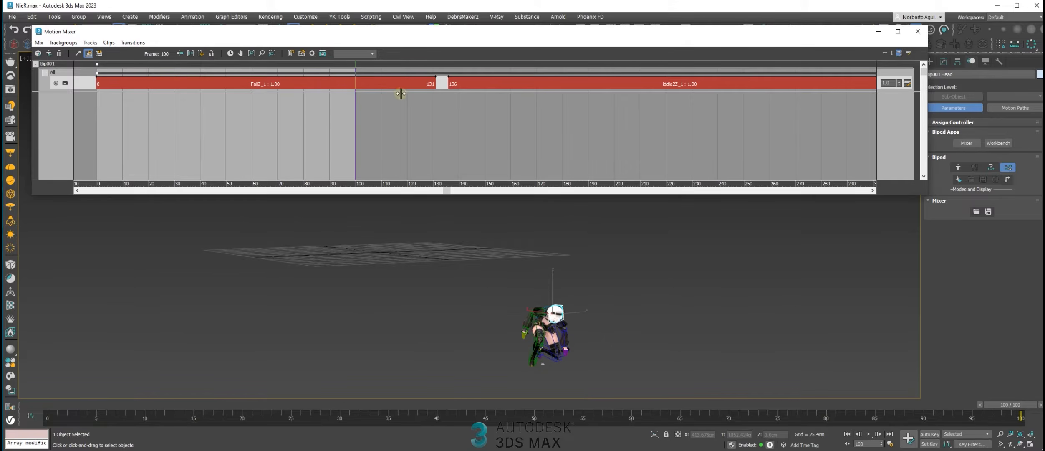
click(229, 53)
drag(355, 66, 382, 64)
alt+middle_drag(509, 283, 478, 220)
drag(381, 70, 395, 70)
Delete the iddle2 and Fall clips from the mixer track
click(471, 81)
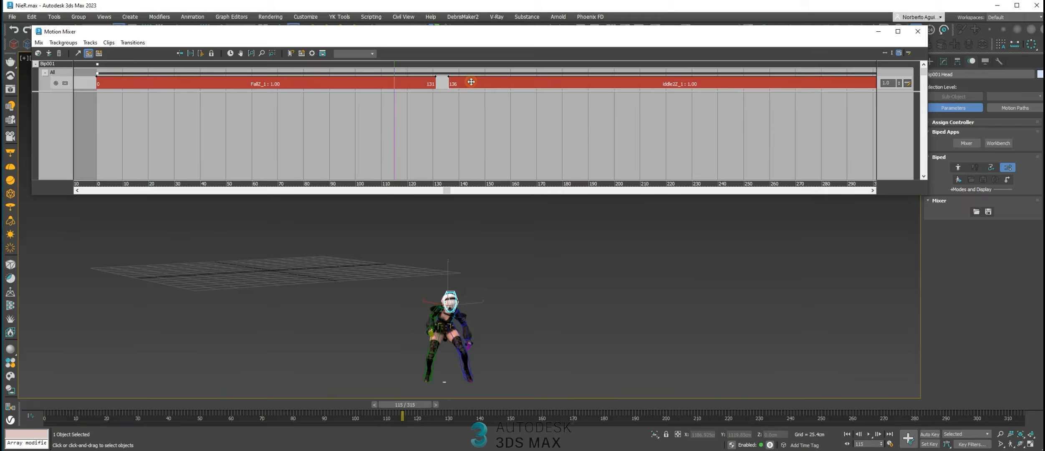
key(Delete)
click(400, 84)
key(Delete)
Load Fall.bip from file onto the empty mixer track with the lowest starting foot height option turned off
click(266, 81)
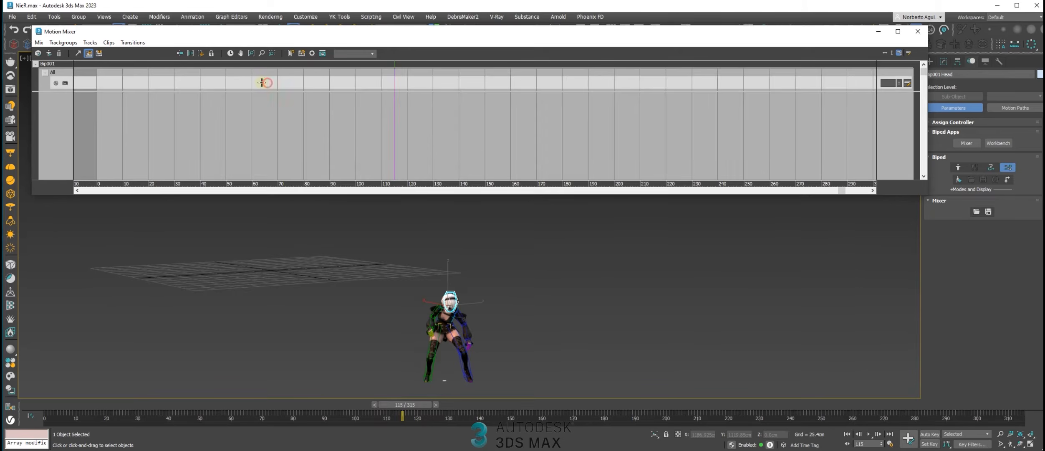
right_click(262, 83)
mouse_move(301, 161)
click(390, 162)
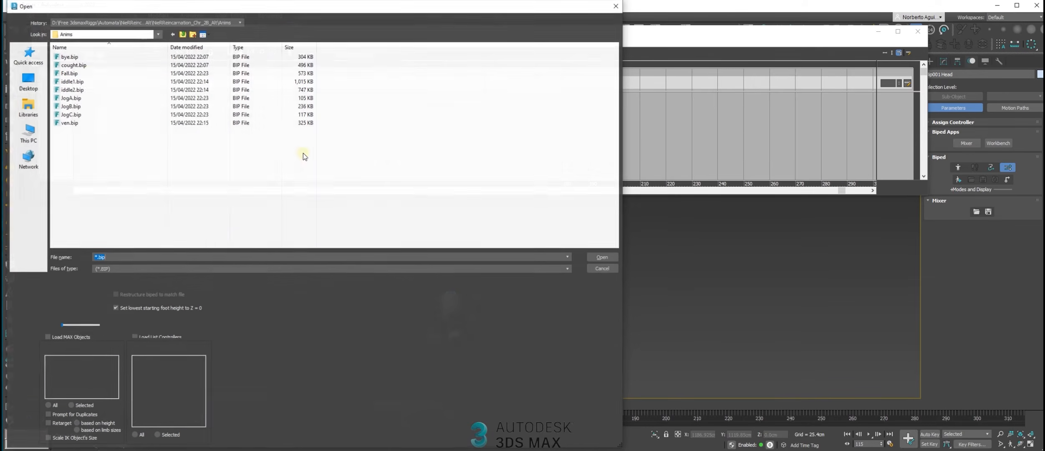
click(79, 73)
click(109, 309)
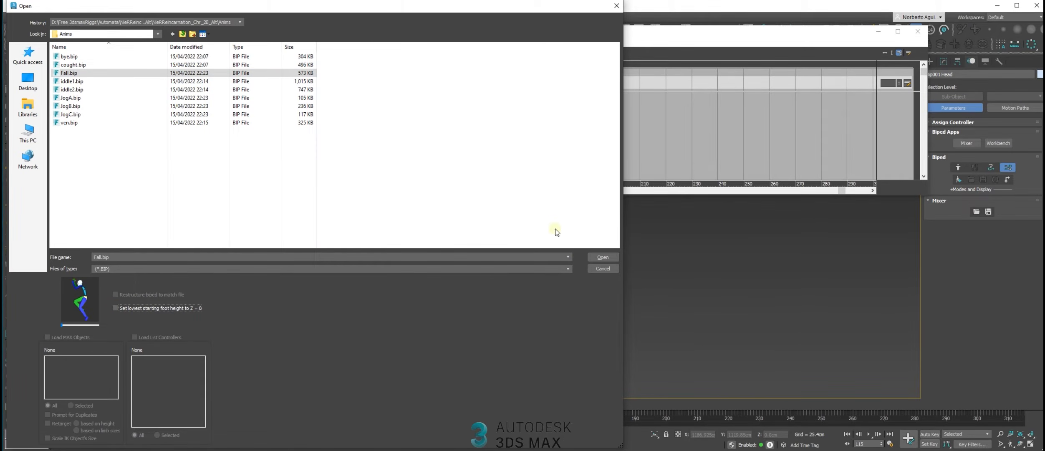
click(602, 256)
Go to frame 0 and scrub to frame 28 to examine the biped's height above the grid during the fall
scroll(395, 329, down, 5)
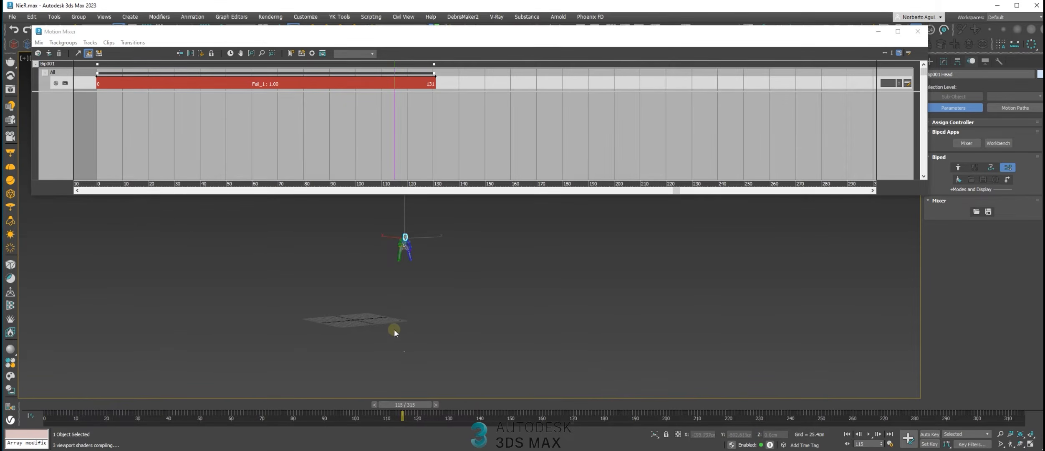
key(Home)
drag(100, 365, 64, 371)
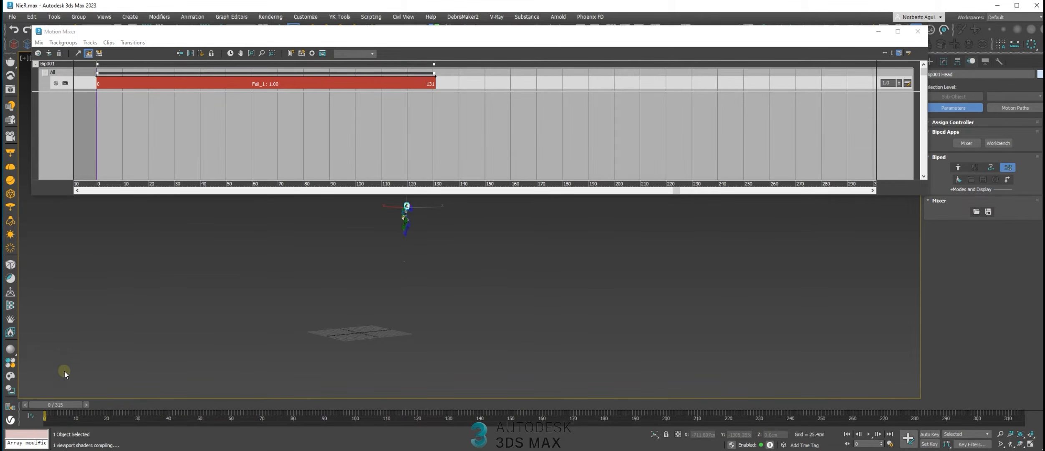
alt+middle_drag(408, 295, 418, 281)
scroll(402, 287, up, 3)
scroll(424, 278, up, 1)
drag(119, 405, 3, 392)
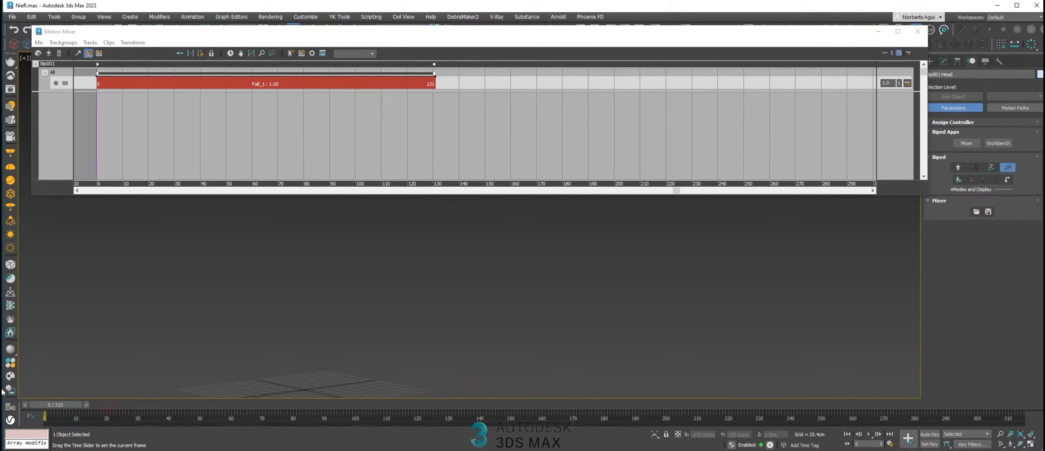
drag(73, 398, 146, 399)
middle_drag(423, 296, 440, 298)
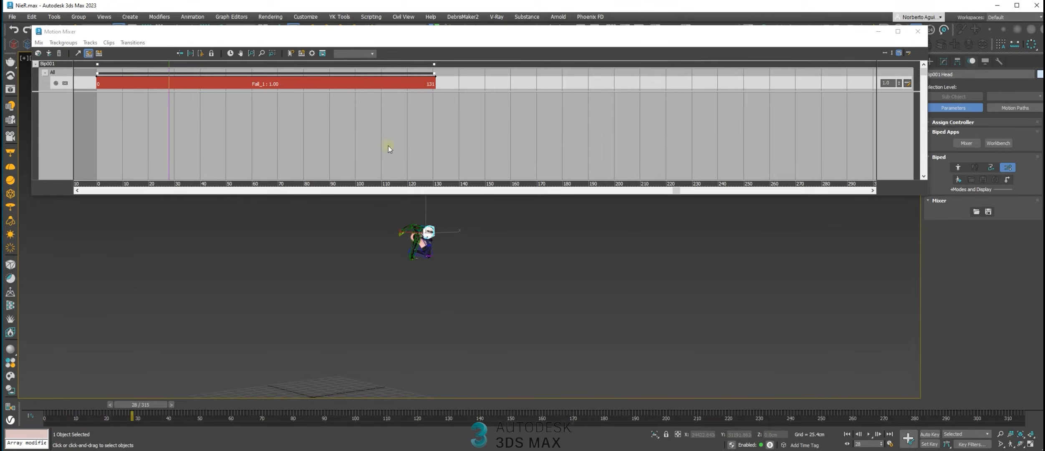
Delete the Fall clip and convert the empty Bip001 track to a transition track
click(297, 85)
key(Delete)
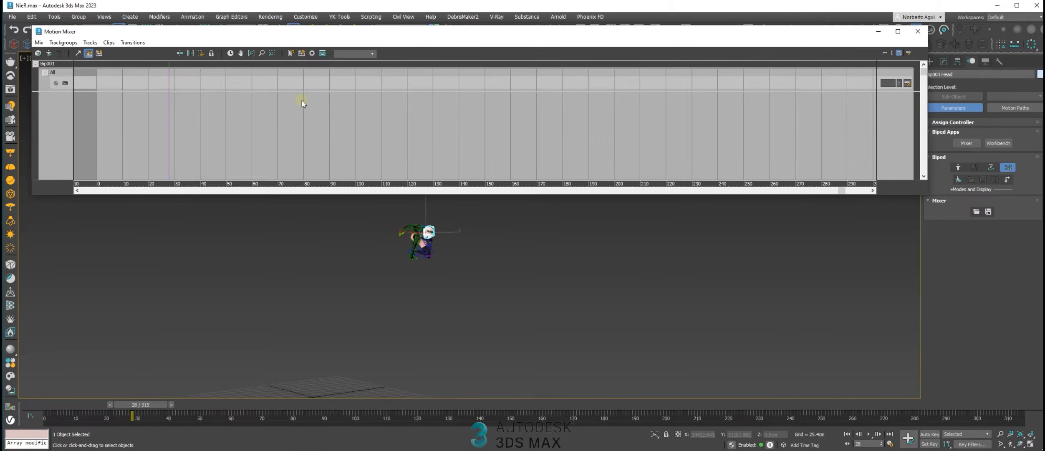
click(233, 83)
right_click(232, 84)
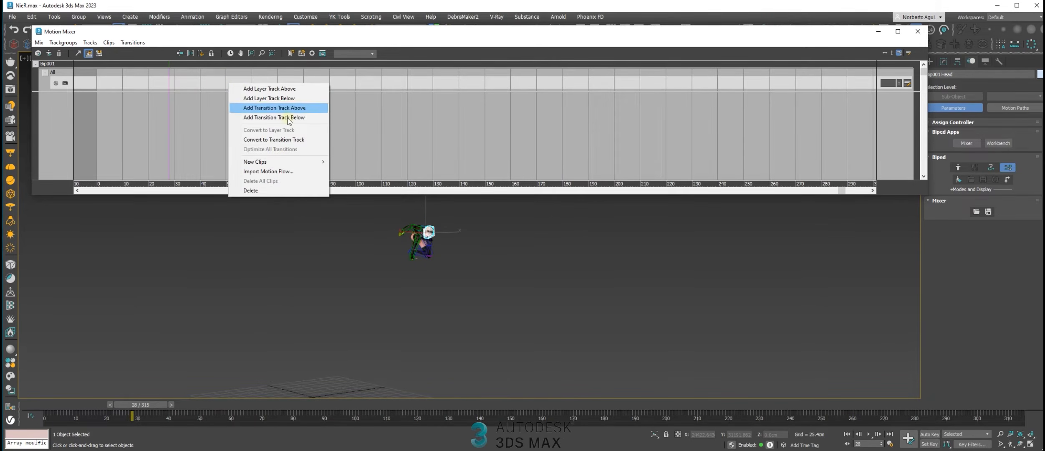
click(279, 139)
Load iddle2.bip onto the transition track with the lowest starting foot height set to Z = 0, and scrub through its motion
right_click(149, 89)
mouse_move(193, 171)
click(279, 170)
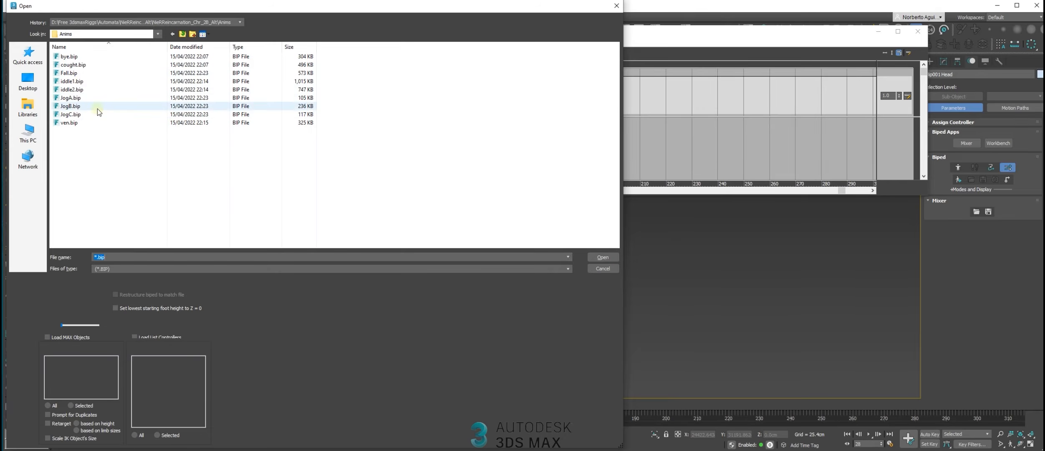
click(80, 89)
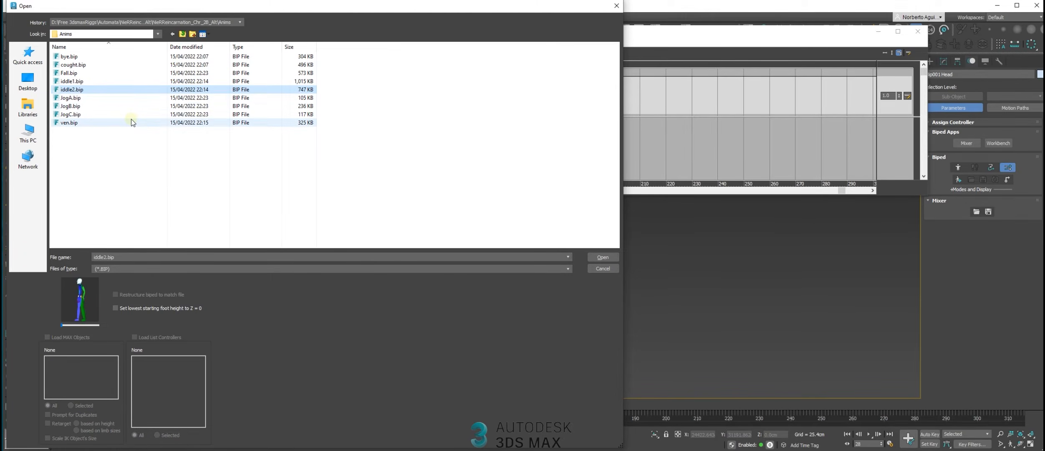
click(177, 308)
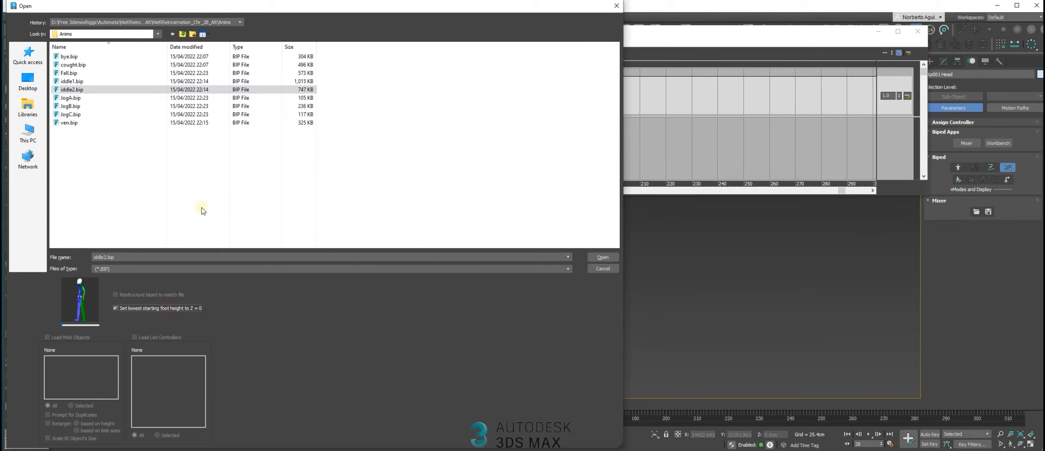
double_click(71, 89)
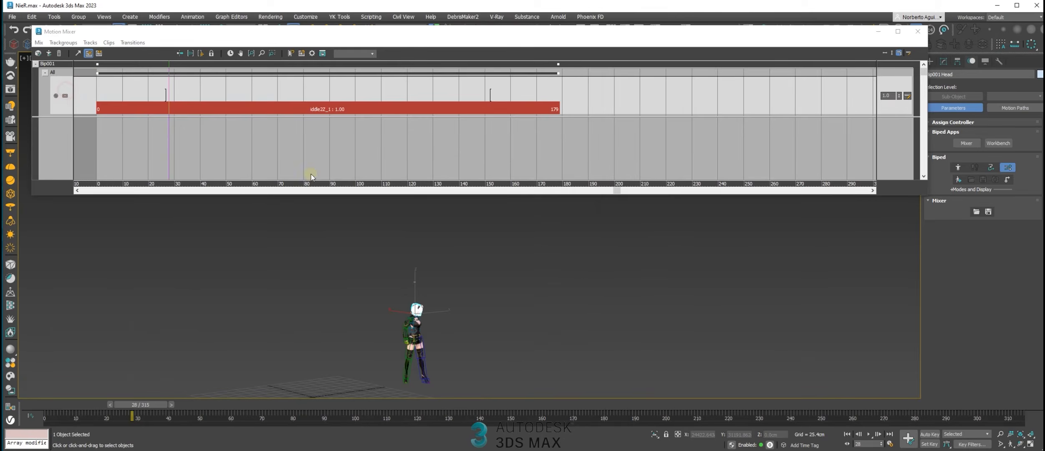
alt+middle_drag(417, 210, 420, 259)
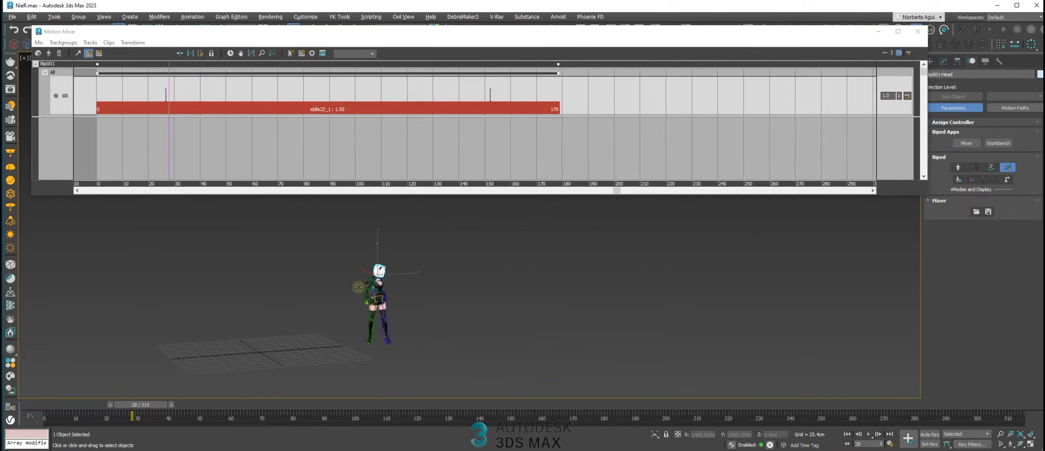
drag(132, 408, 280, 259)
Load Fall.bip as a second clip on the transition track and scrub across its overlap with the idle clip
right_click(589, 100)
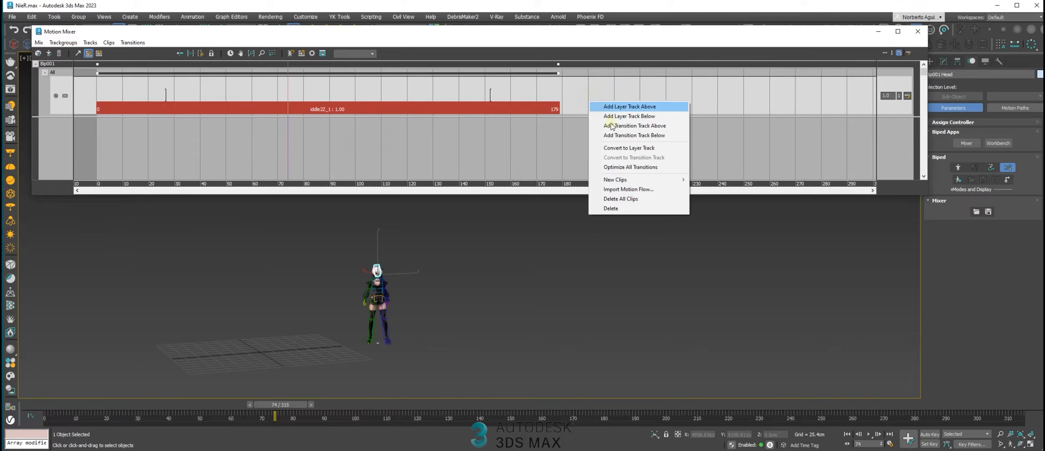
mouse_move(631, 178)
click(716, 180)
double_click(125, 74)
drag(295, 405, 292, 362)
middle_drag(359, 336, 389, 328)
drag(326, 407, 599, 405)
alt+middle_drag(434, 311, 428, 297)
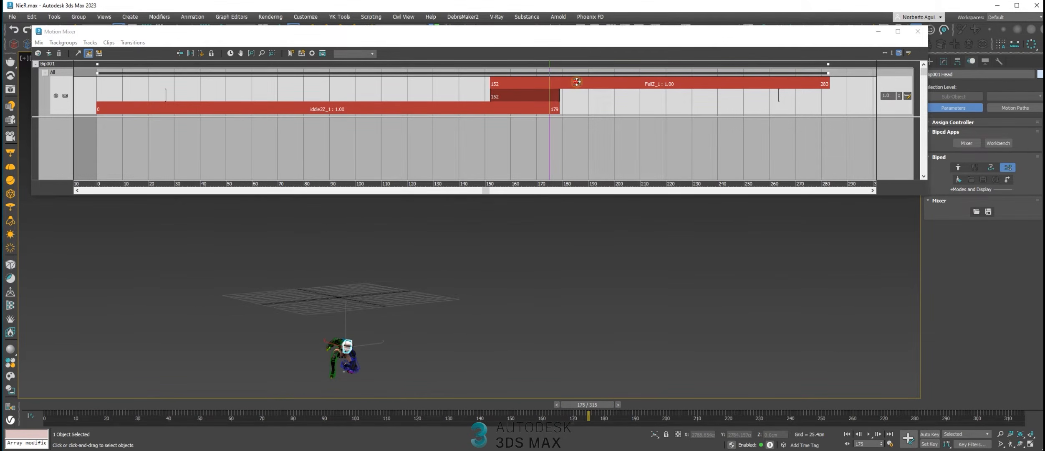
Move the Fall clip to start at frame 178 and optimize its transition from the idle clip by searching the entire clip
drag(575, 82, 645, 84)
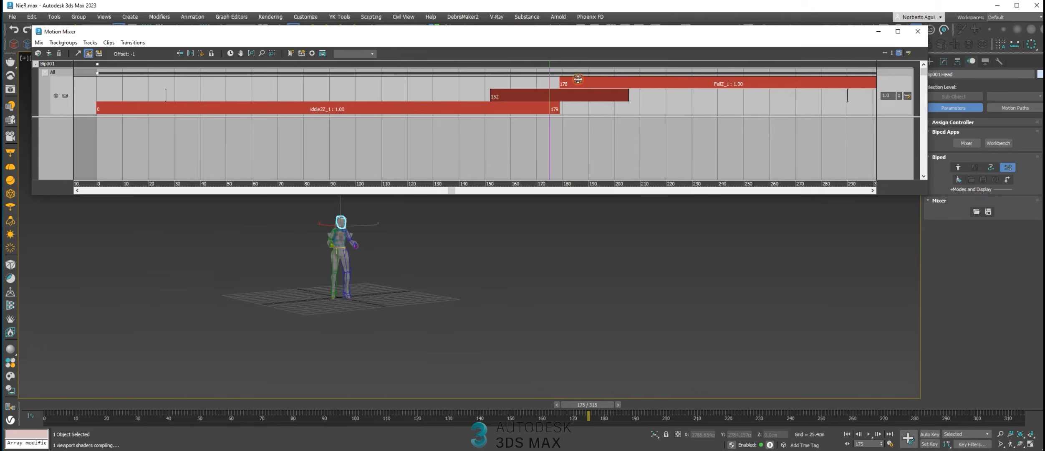
mouse_move(550, 74)
mouse_down()
mouse_move(665, 81)
mouse_move(459, 78)
mouse_move(558, 79)
mouse_up()
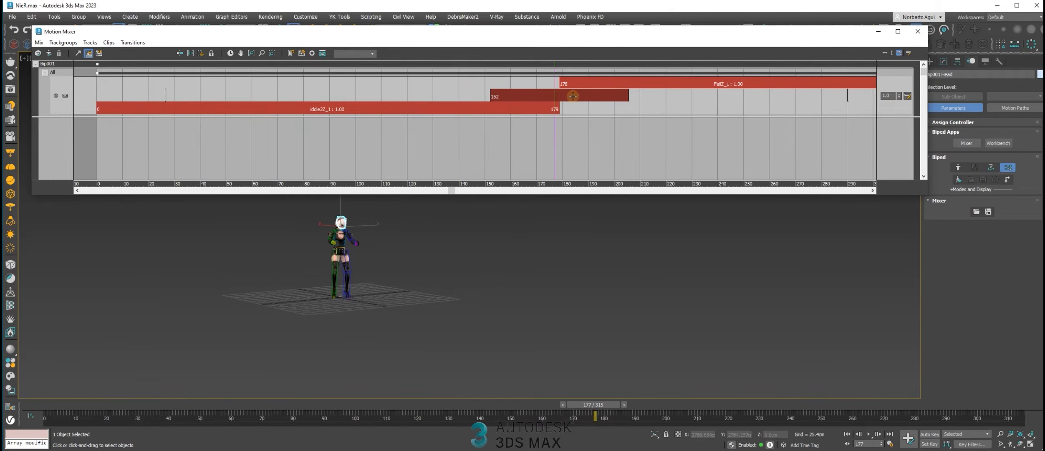
right_click(571, 98)
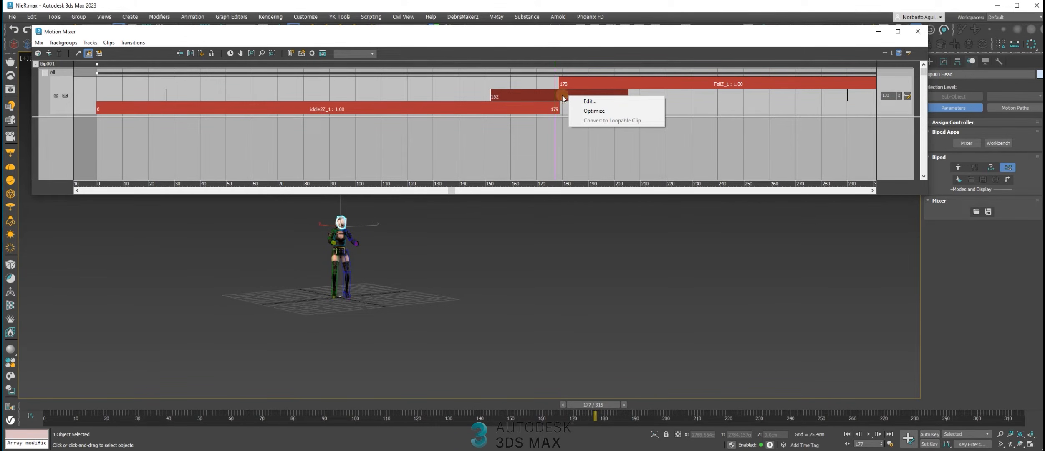
click(593, 111)
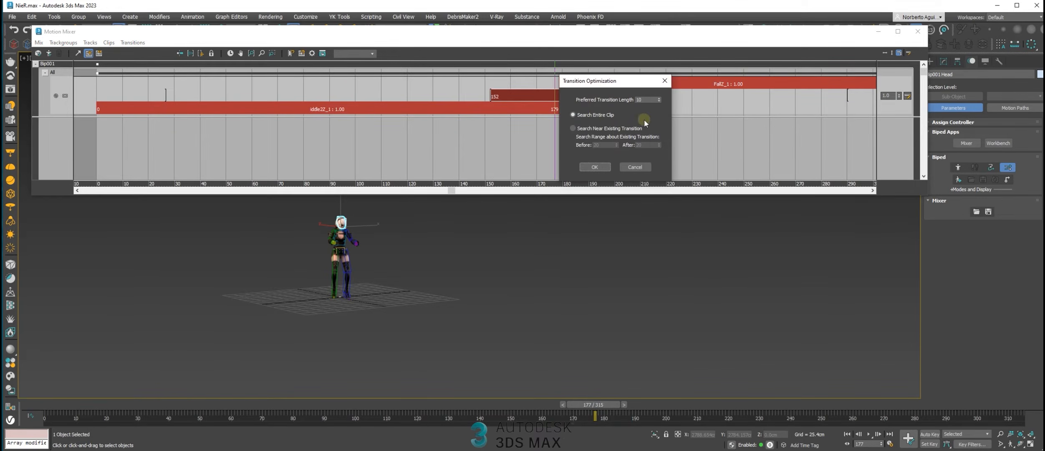
drag(605, 82, 311, 74)
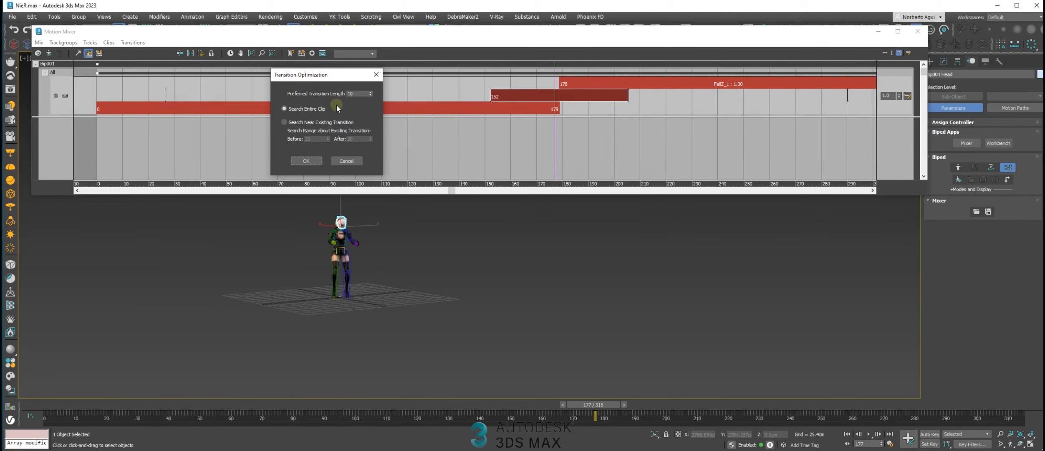
drag(296, 77, 309, 80)
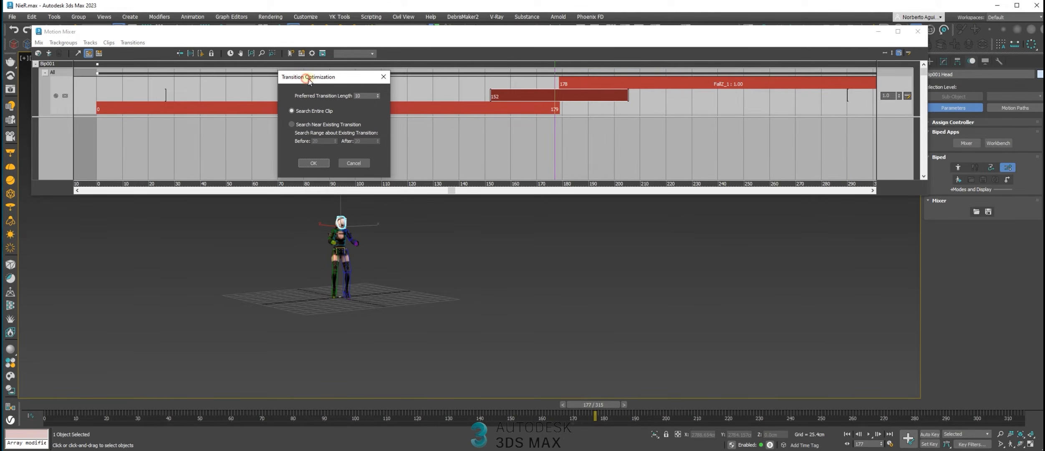
click(314, 164)
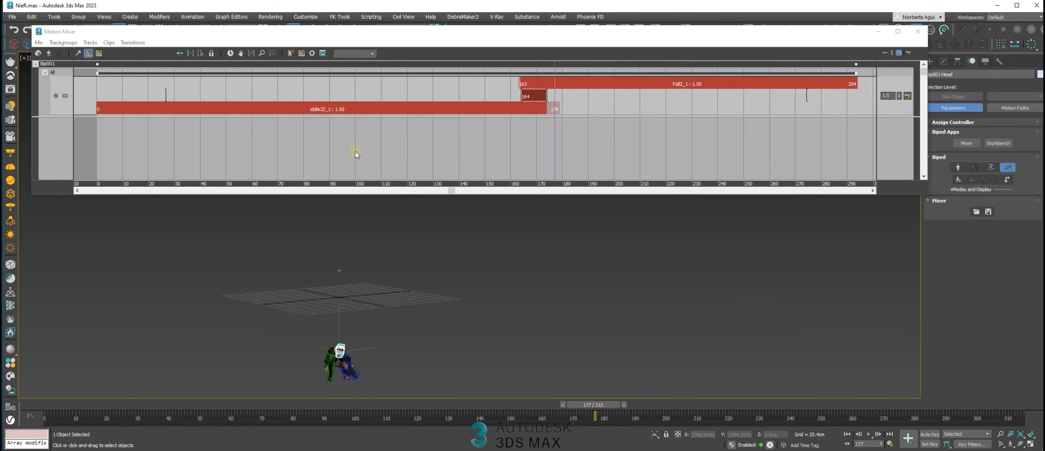
Scrub the idle motion before the optimized transition and examine the biped's pose relative to the grid
drag(556, 68, 493, 105)
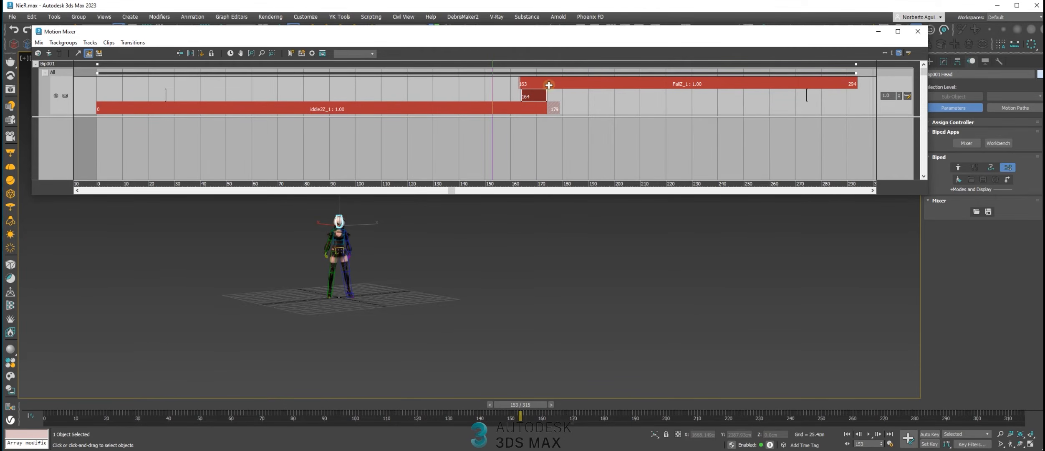
click(527, 110)
click(550, 84)
middle_drag(403, 293, 411, 298)
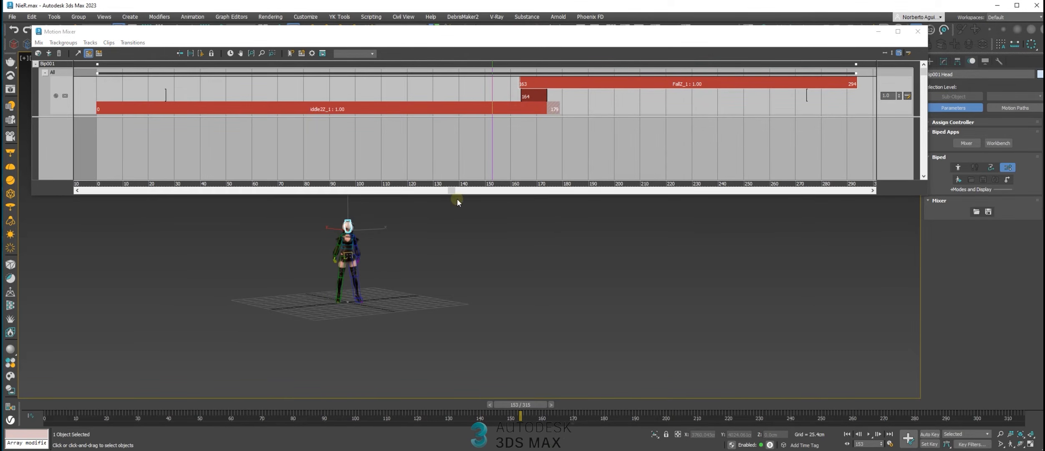
scroll(377, 261, up, 3)
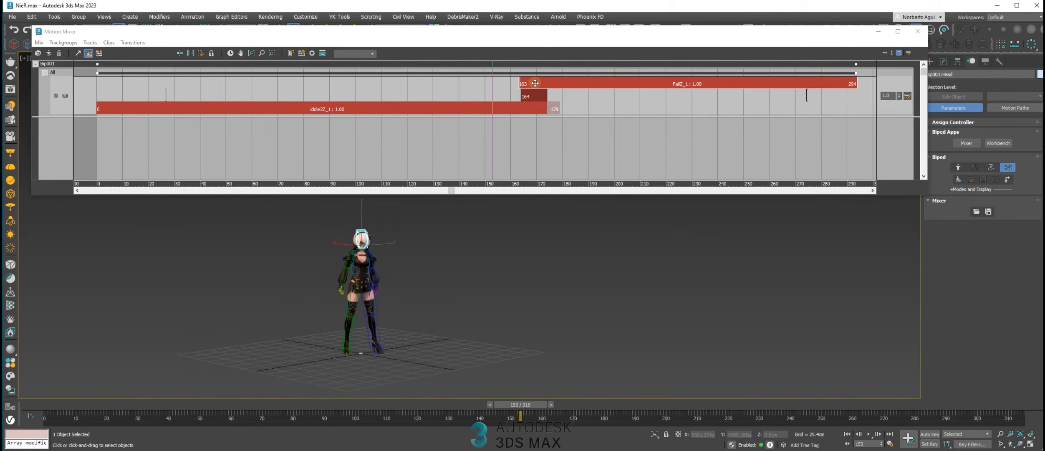
drag(518, 412, 489, 407)
scroll(434, 309, down, 3)
middle_drag(434, 309, 438, 326)
drag(491, 405, 374, 413)
Play the mixed animation and scrub the fall section, examining the blend from idle to fall from several views
click(869, 435)
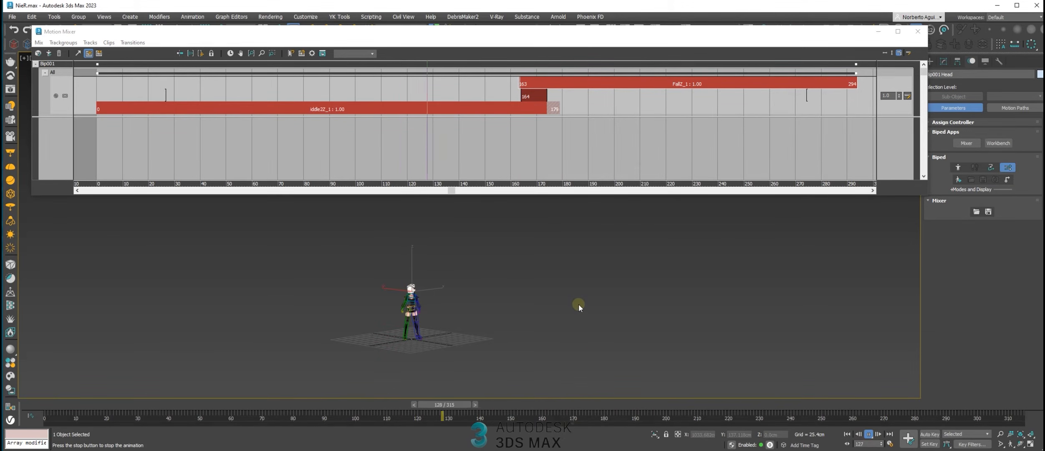
middle_drag(444, 346, 467, 318)
scroll(458, 354, up, 3)
middle_drag(458, 357, 466, 319)
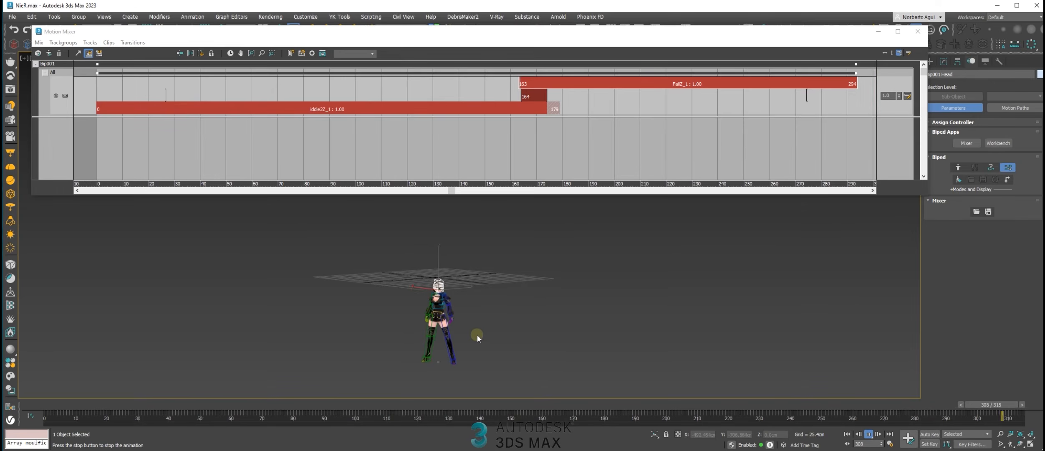
middle_drag(491, 259, 526, 278)
scroll(490, 292, up, 3)
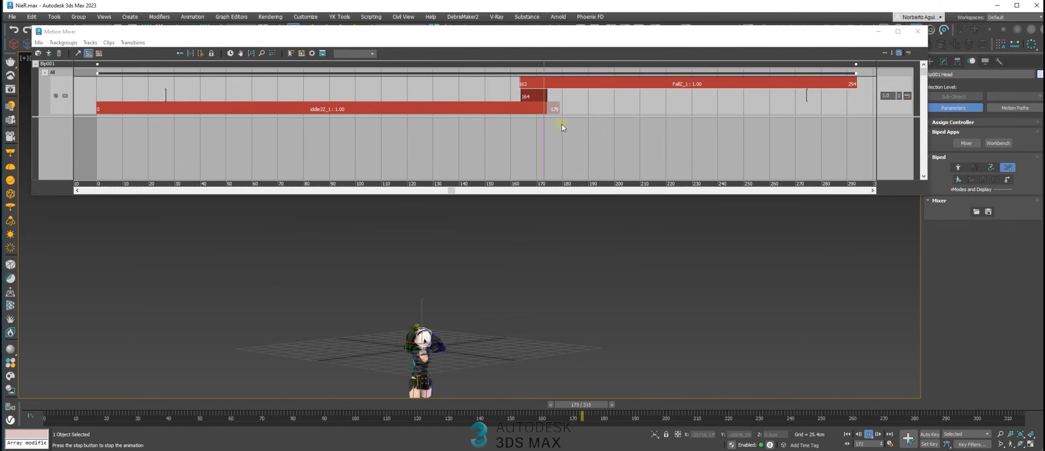
middle_drag(458, 298, 468, 258)
scroll(463, 289, down, 3)
alt+middle_drag(463, 289, 482, 284)
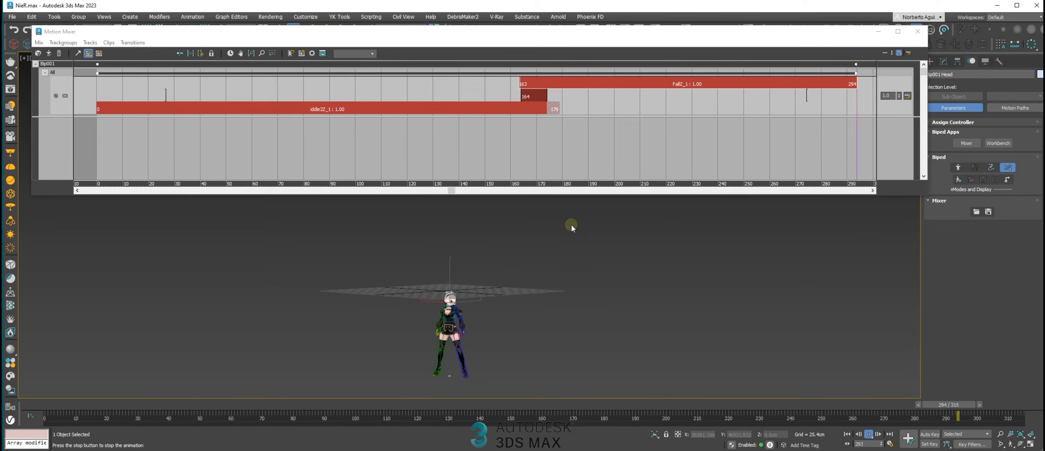
drag(668, 405, 726, 405)
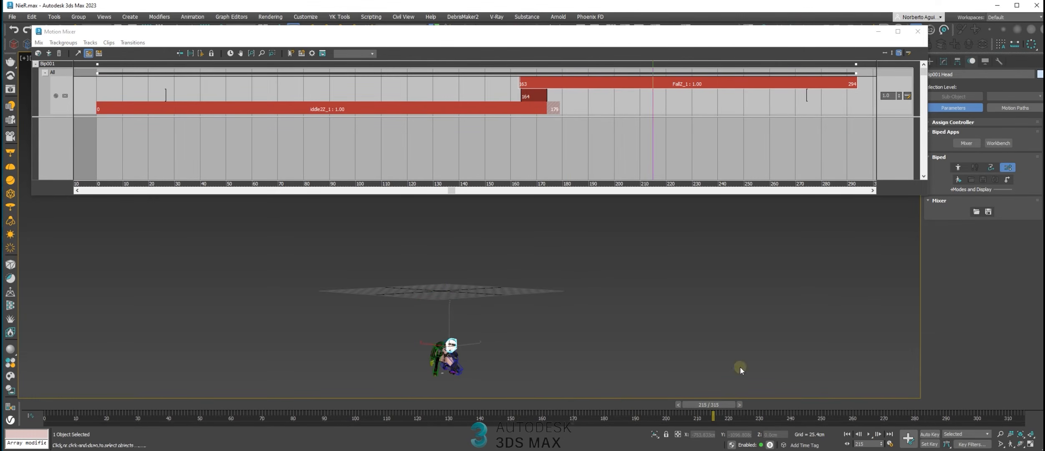
Add a time warp to the Fall clip
mouse_move(654, 65)
mouse_down()
mouse_move(488, 73)
mouse_move(737, 110)
mouse_move(672, 112)
mouse_move(806, 142)
mouse_move(632, 92)
mouse_move(653, 61)
mouse_up()
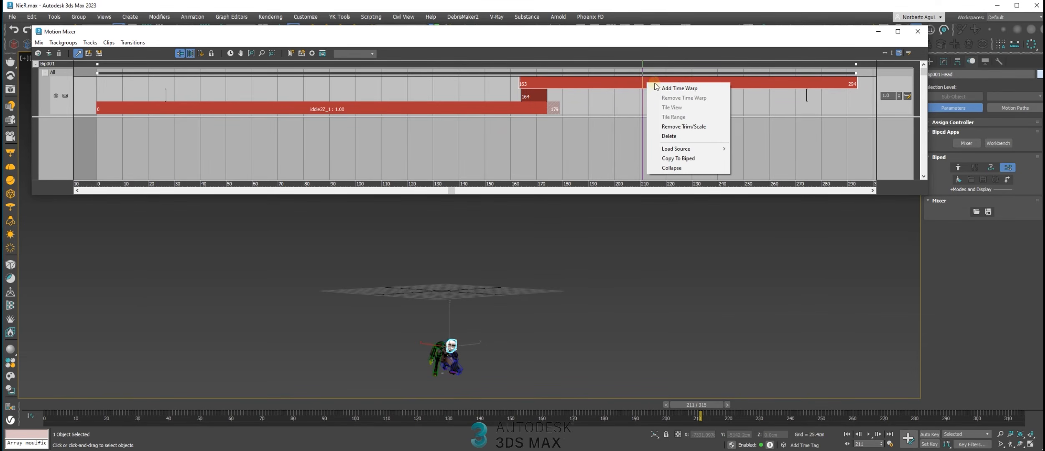
click(675, 89)
right_click(654, 84)
click(642, 82)
right_click(659, 82)
click(679, 88)
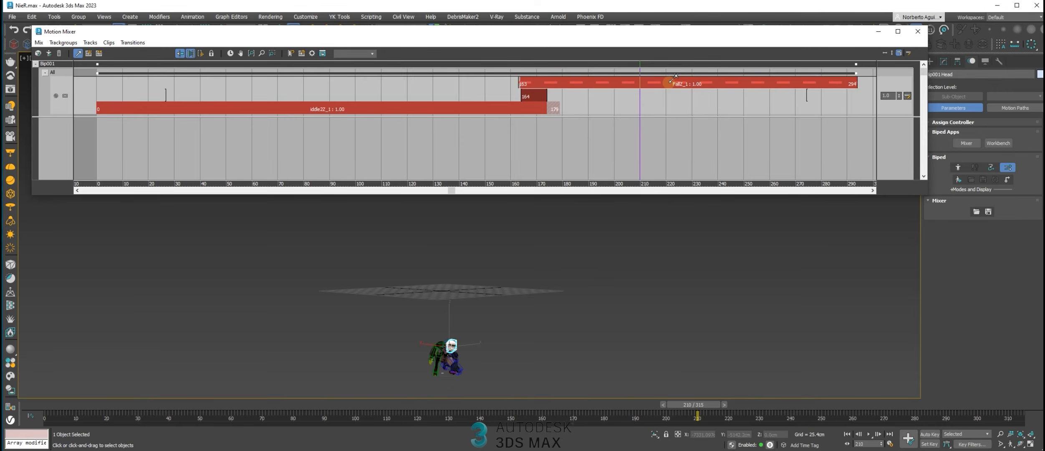
Place two time warp markers on the Fall clip, near frames 210 and 274, shift the second to about frame 270, and play the result
mouse_move(639, 66)
mouse_down()
mouse_move(610, 68)
mouse_move(634, 69)
mouse_up()
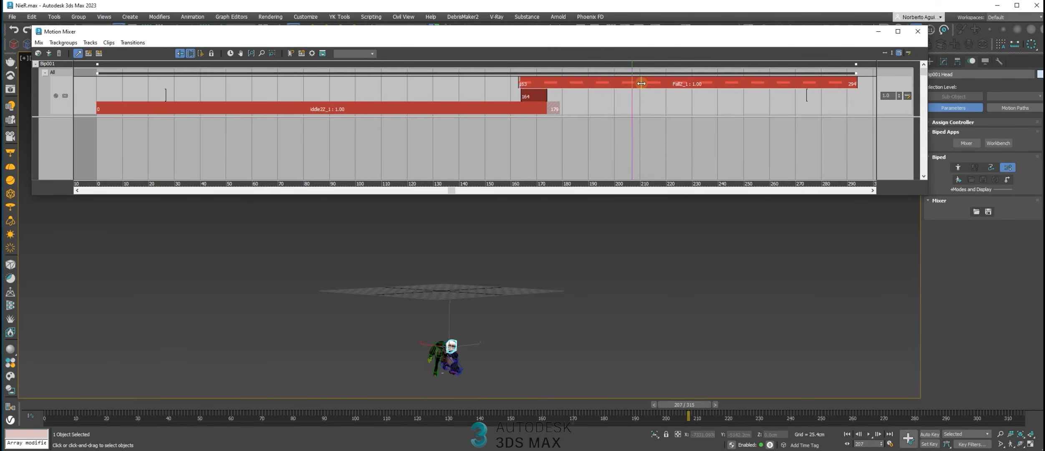
drag(633, 66, 858, 91)
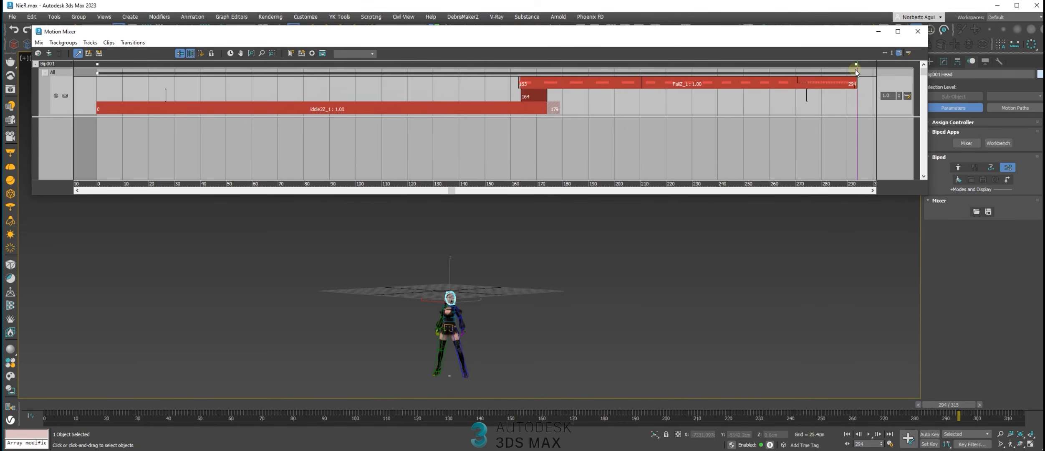
drag(857, 66, 637, 93)
click(868, 434)
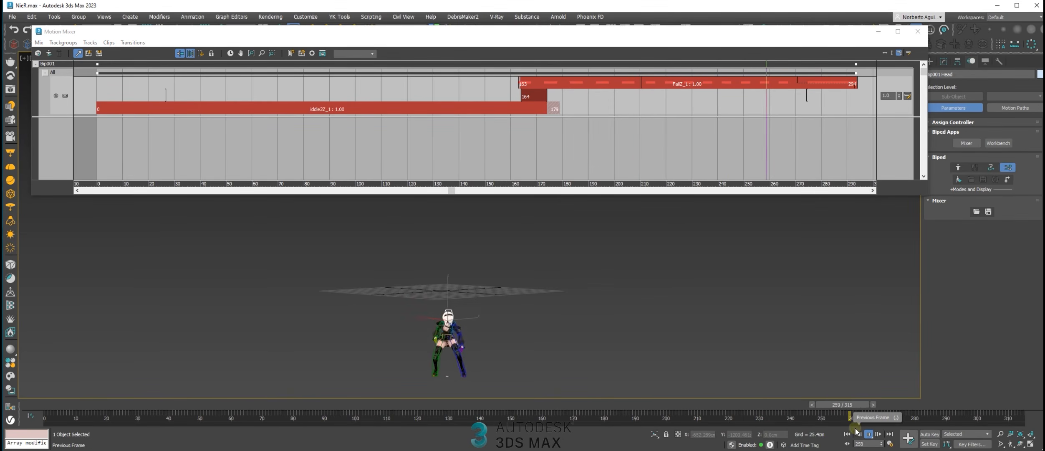
drag(630, 406, 852, 410)
Shift the Fall clip's second time warp marker earlier to about frame 260 and play back the warped section
click(795, 79)
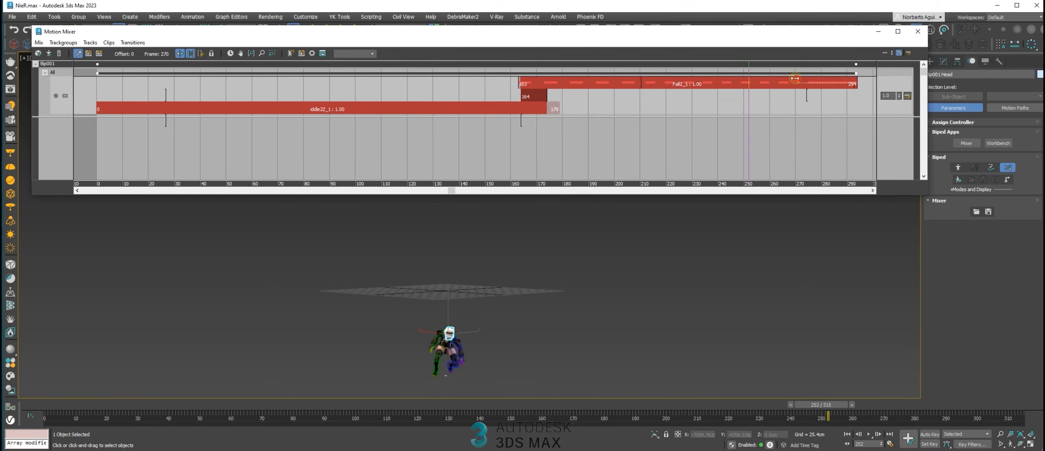
drag(752, 68, 648, 100)
click(870, 434)
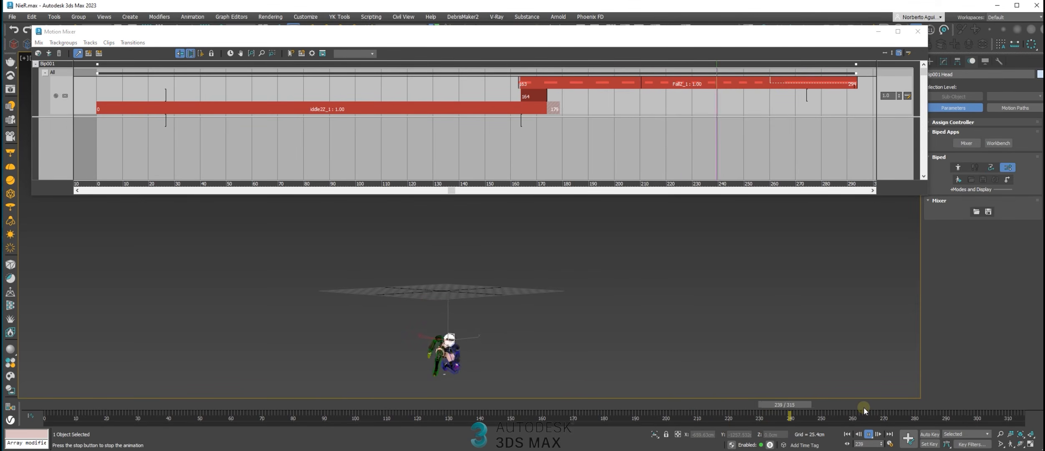
drag(654, 407, 709, 411)
Shift the Fall clip's first time warp marker to about frame 215 and play back the adjusted fall timing
click(642, 79)
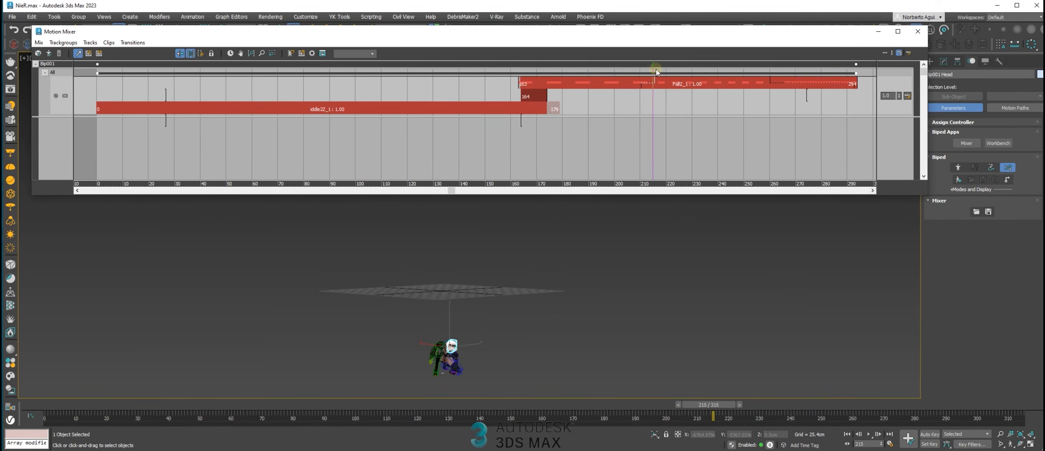
drag(695, 81, 762, 97)
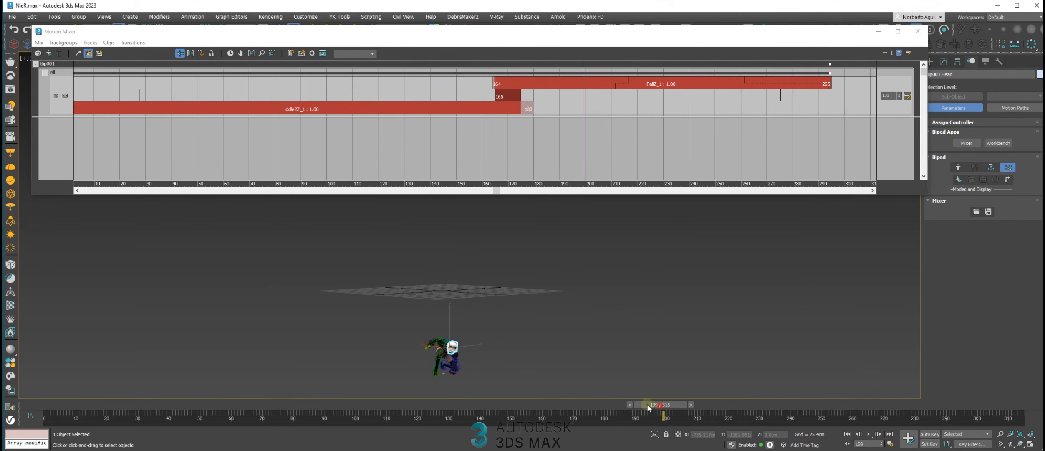
drag(649, 408, 747, 430)
click(869, 434)
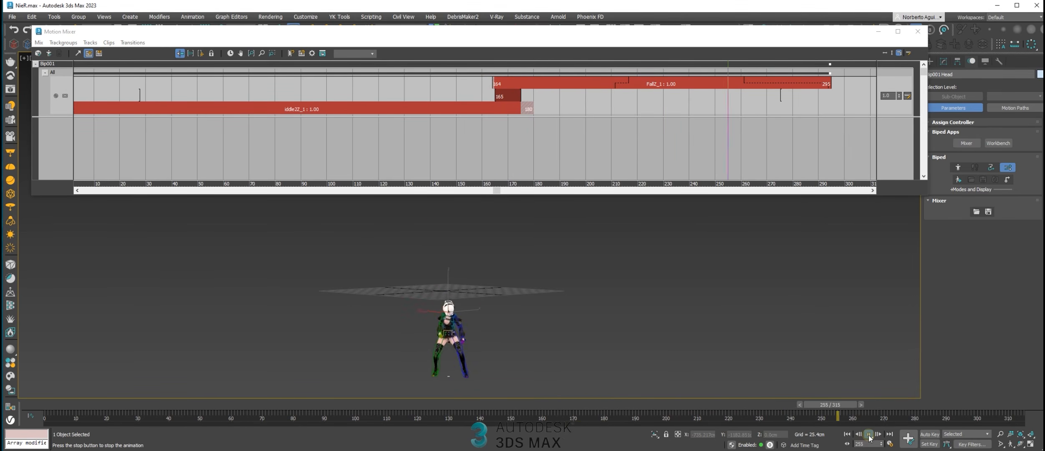
drag(716, 403, 866, 413)
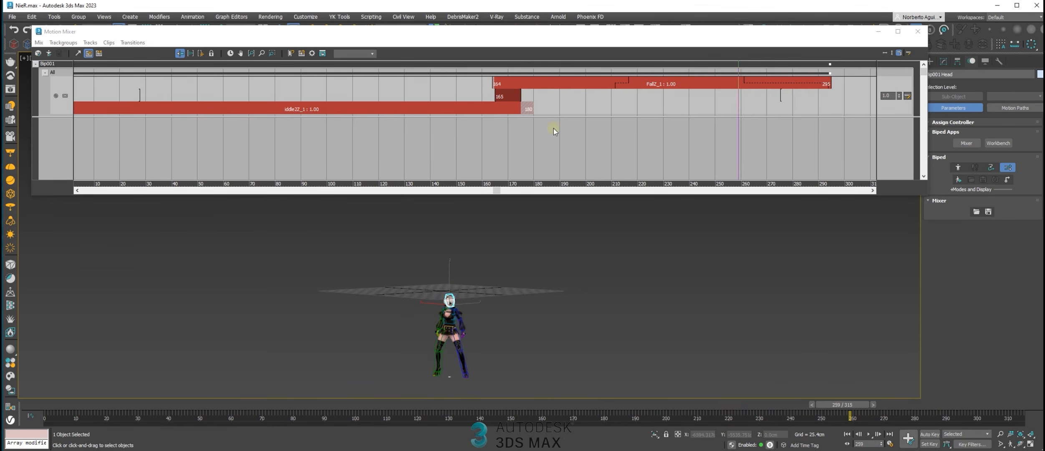
Compute a mixdown of the Bip001 mix and delete the source Fall and iddle2 clips from the transition track
right_click(48, 64)
click(103, 144)
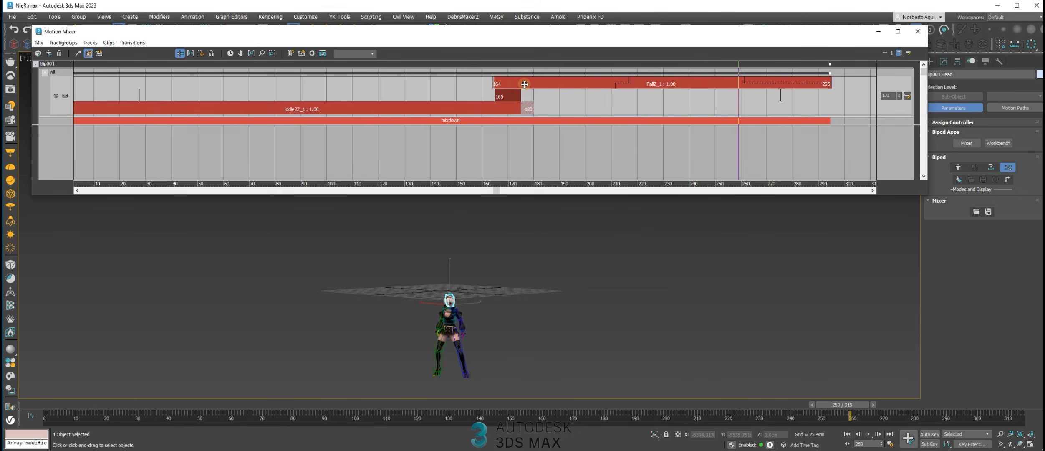
key(Delete)
click(507, 108)
key(Delete)
Copy the computed mixdown to the biped
right_click(495, 122)
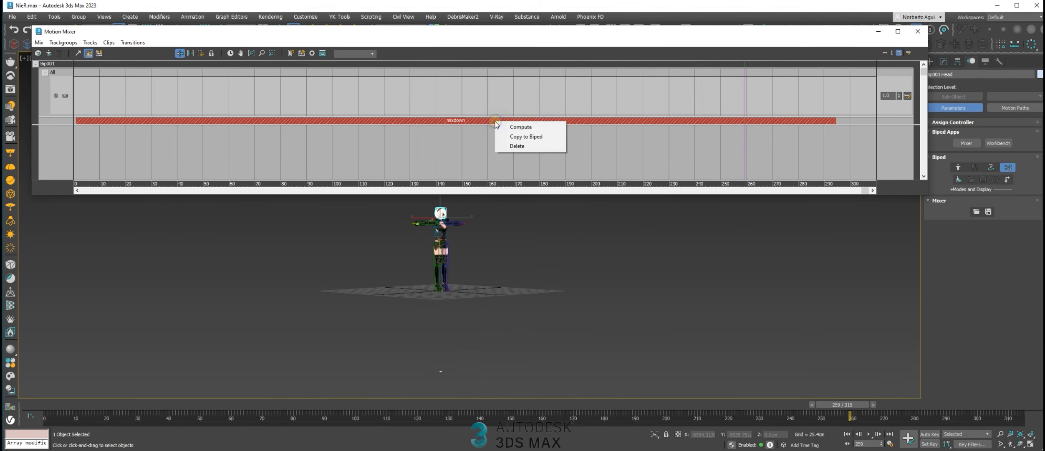
click(527, 136)
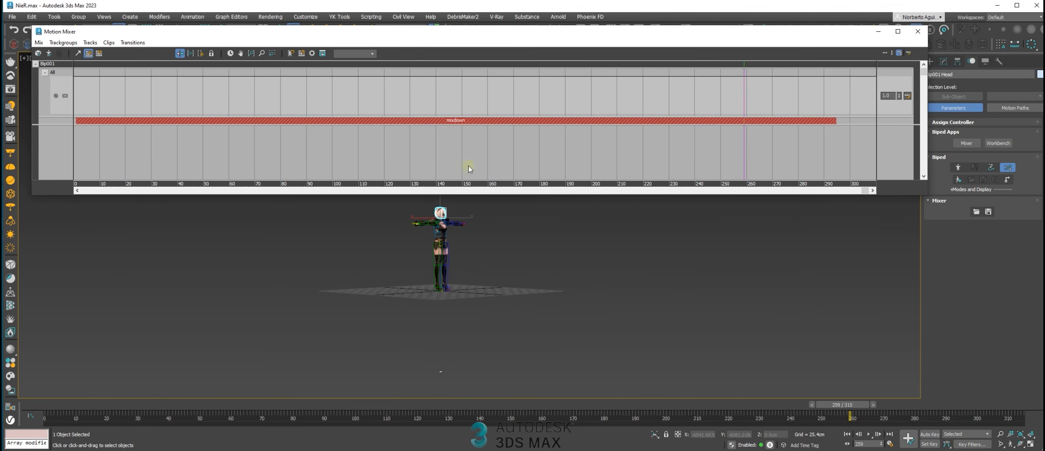
Apply the mixdown clip to the biped as its own animation and close the Motion Mixer
right_click(629, 121)
click(653, 146)
click(922, 35)
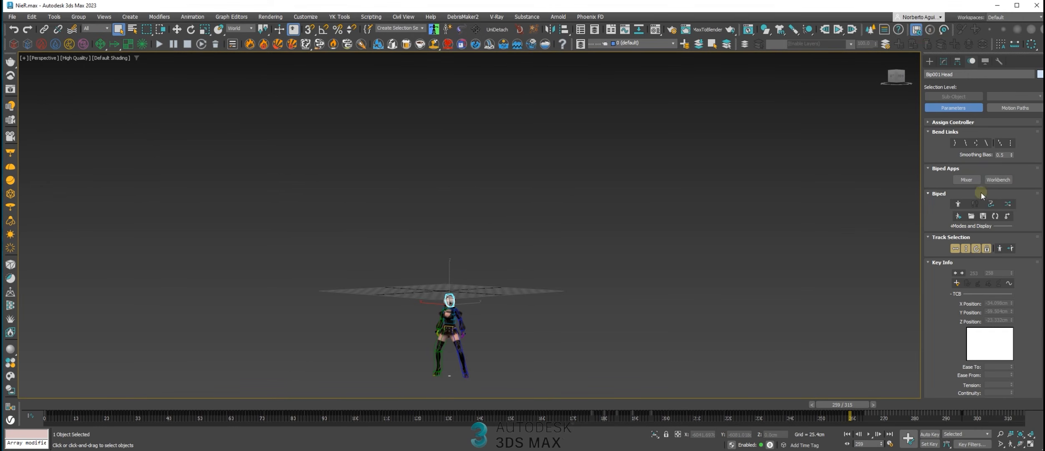
Shorten the active time range so it ends at frame 264 and return to the first frame
drag(824, 392, 863, 425)
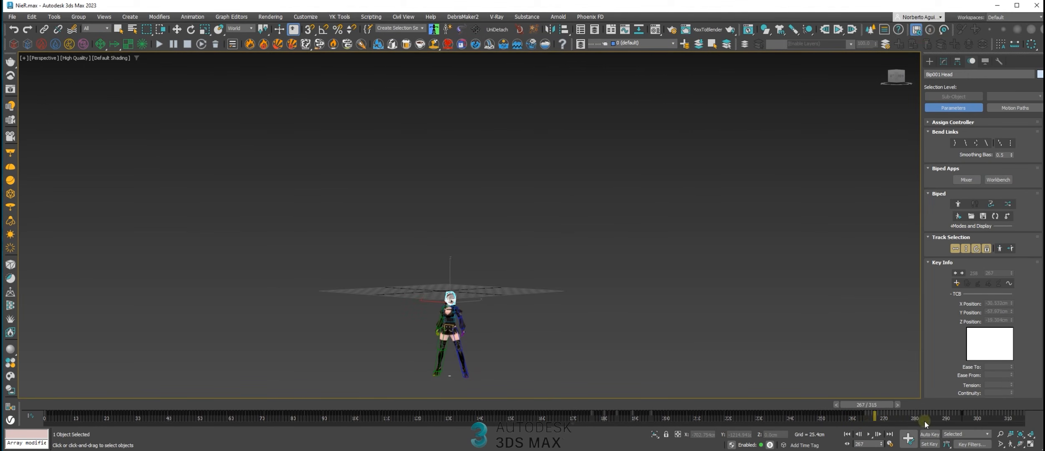
ctrl+alt+right_drag(904, 416, 1044, 427)
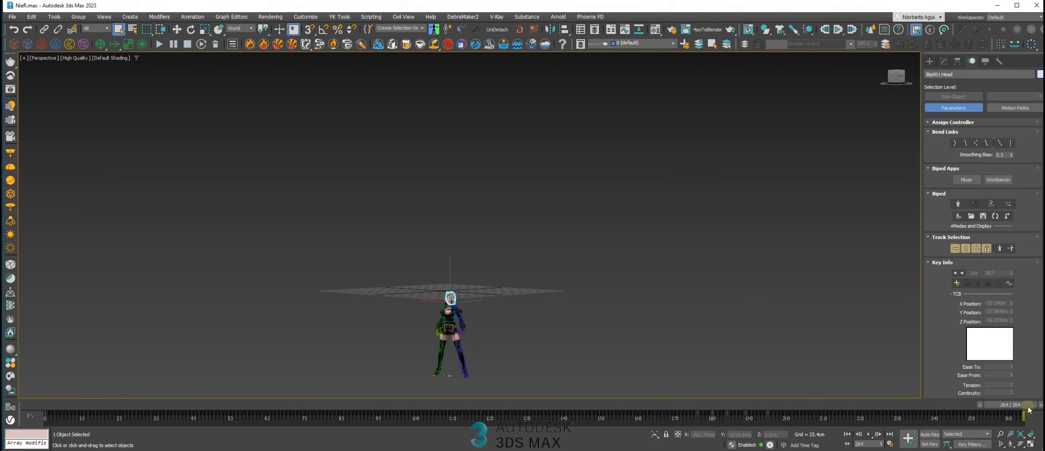
key(Home)
scroll(415, 261, up, 5)
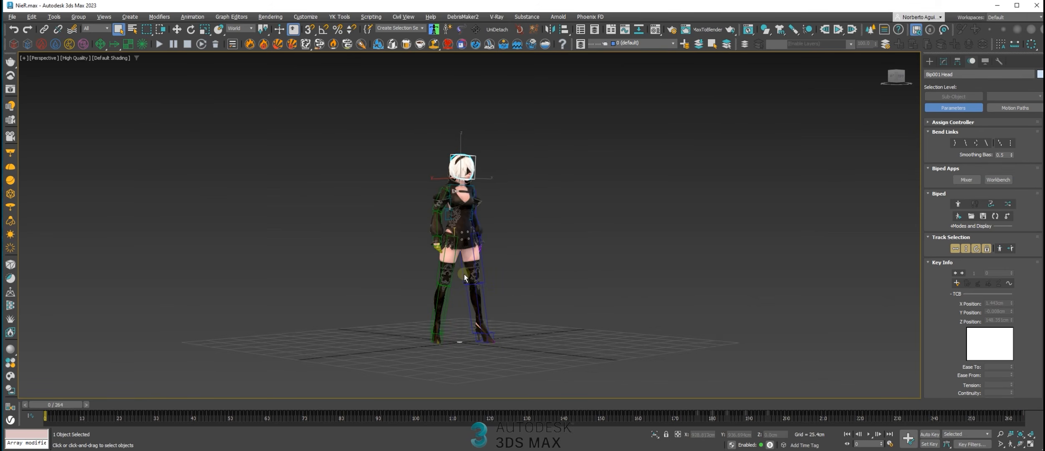
Play back the combined idle and fall animation on the biped and scrub back to frame 155
key(slash)
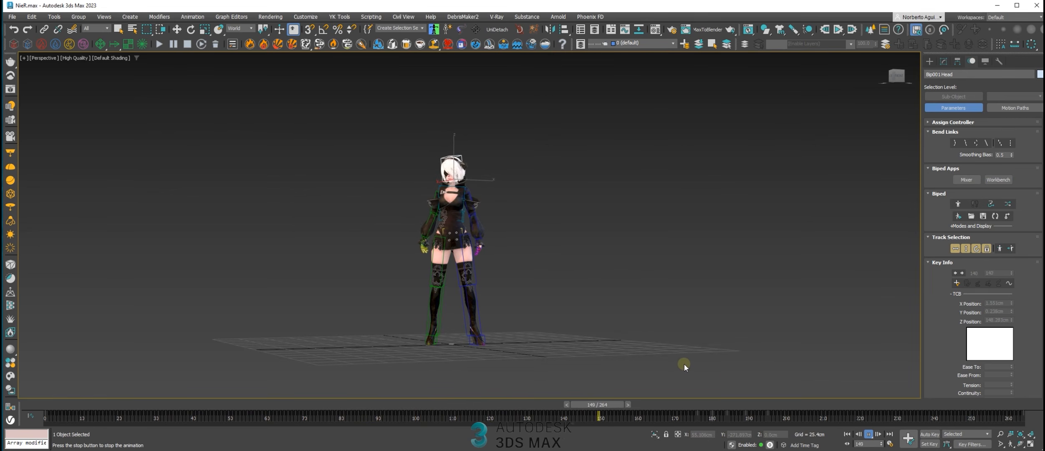
middle_drag(615, 309, 612, 230)
alt+middle_drag(571, 314, 631, 291)
scroll(635, 274, down, 3)
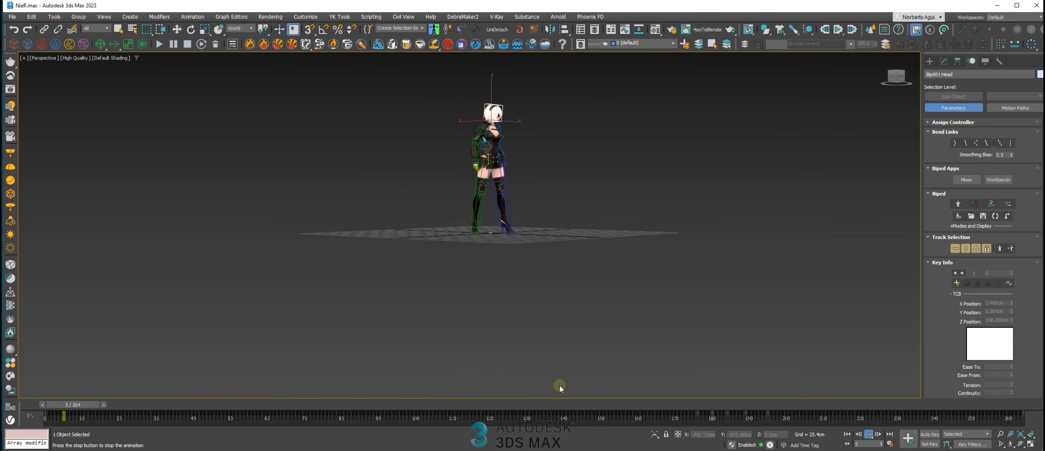
drag(559, 405, 676, 409)
alt+middle_drag(541, 236, 535, 248)
drag(684, 404, 619, 399)
Create a new animation layer above the biped's original motion
scroll(933, 326, down, 5)
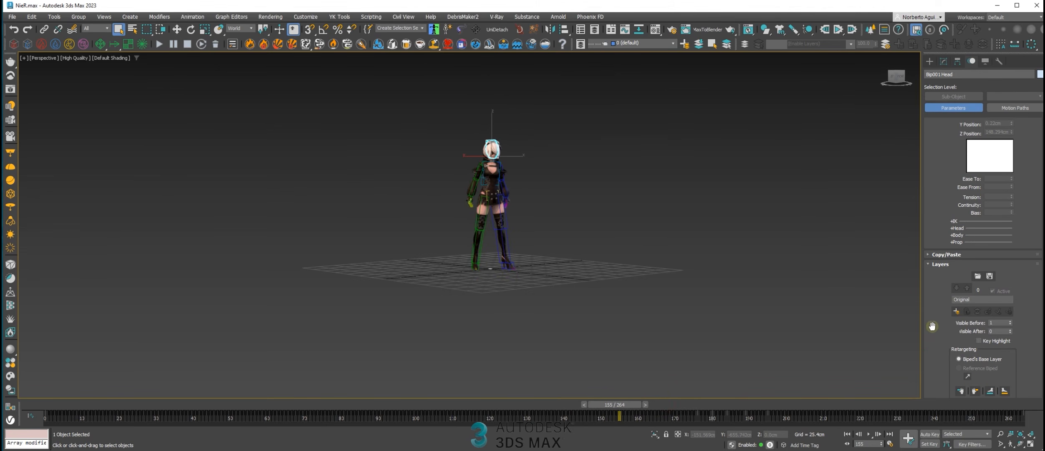
scroll(932, 326, down, 2)
click(955, 276)
Move to frame 166 and turn on Auto Key for the new biped layer
middle_drag(513, 229, 525, 261)
scroll(529, 275, up, 4)
drag(612, 406, 660, 405)
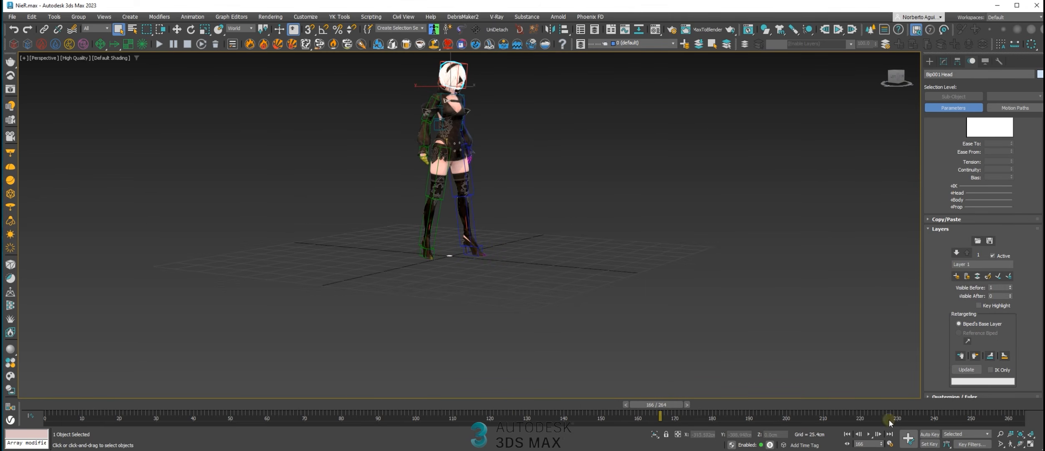
click(931, 435)
scroll(930, 280, up, 5)
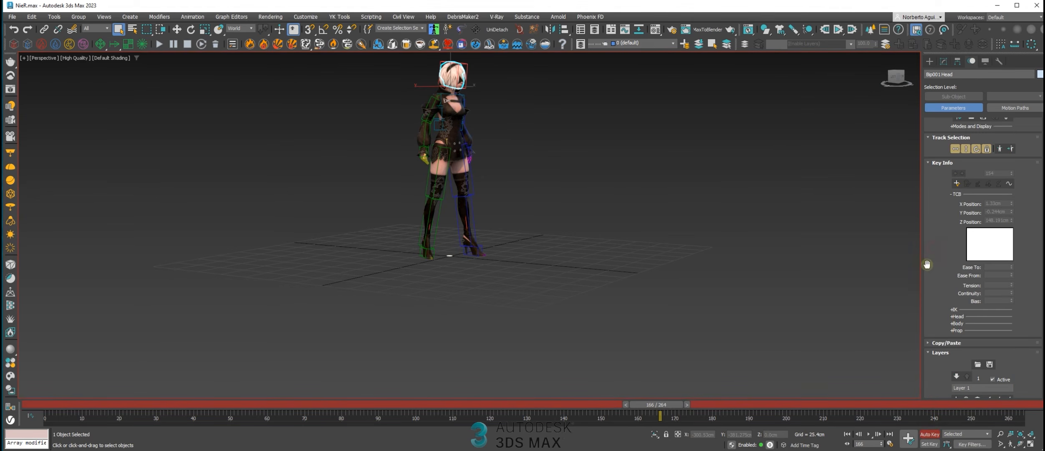